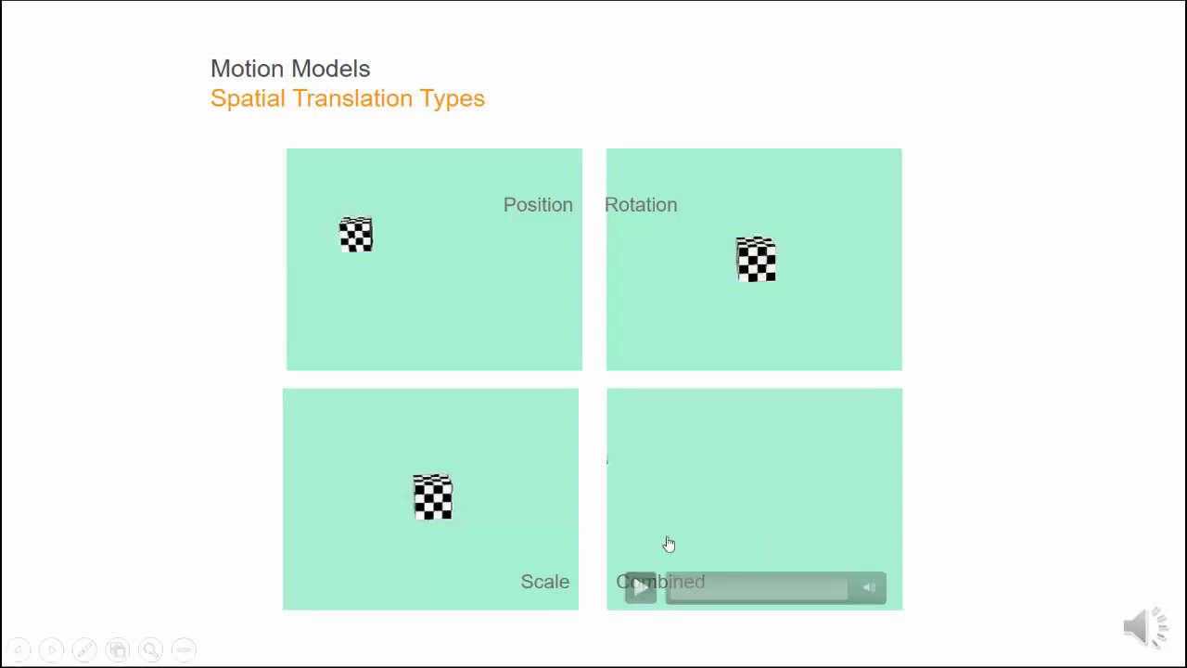
- Play the Position and Scale cube clips on the Spatial Translation Types slide
mouse_move(448, 334)
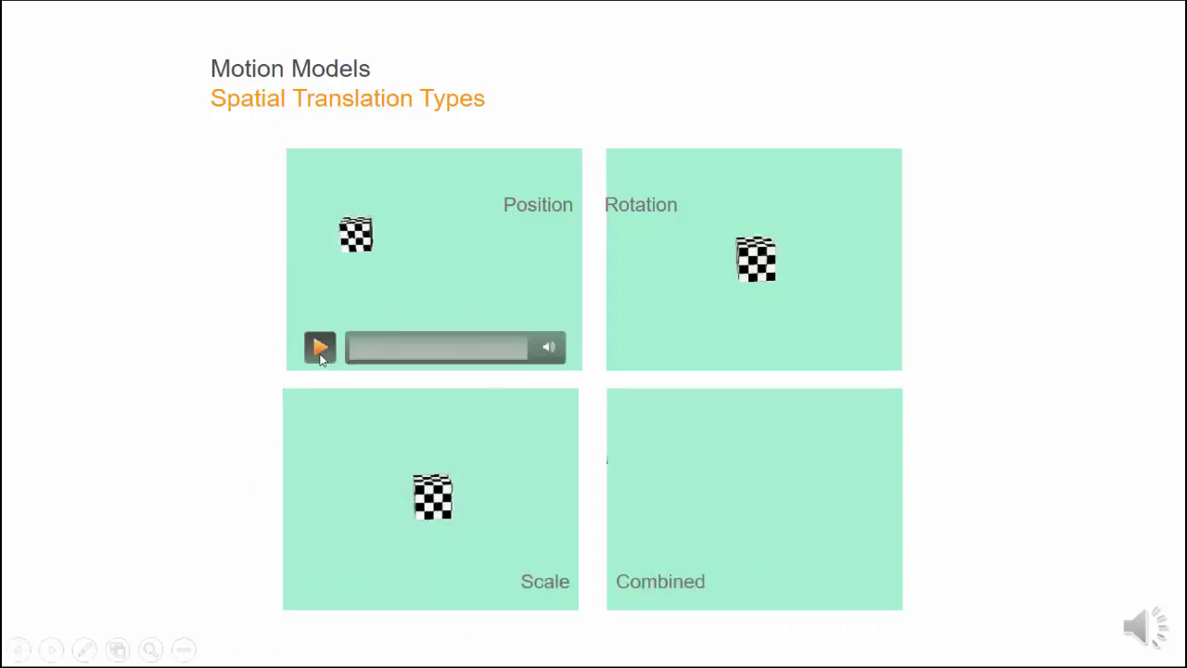
left_click(319, 348)
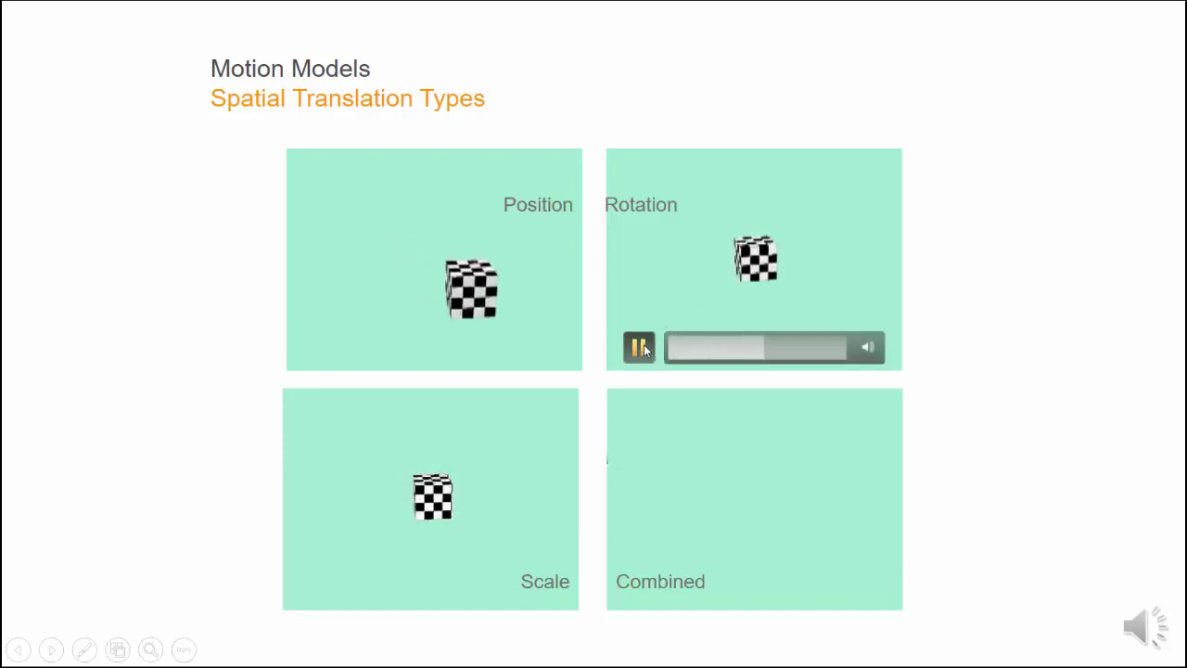
mouse_move(374, 556)
left_click(312, 586)
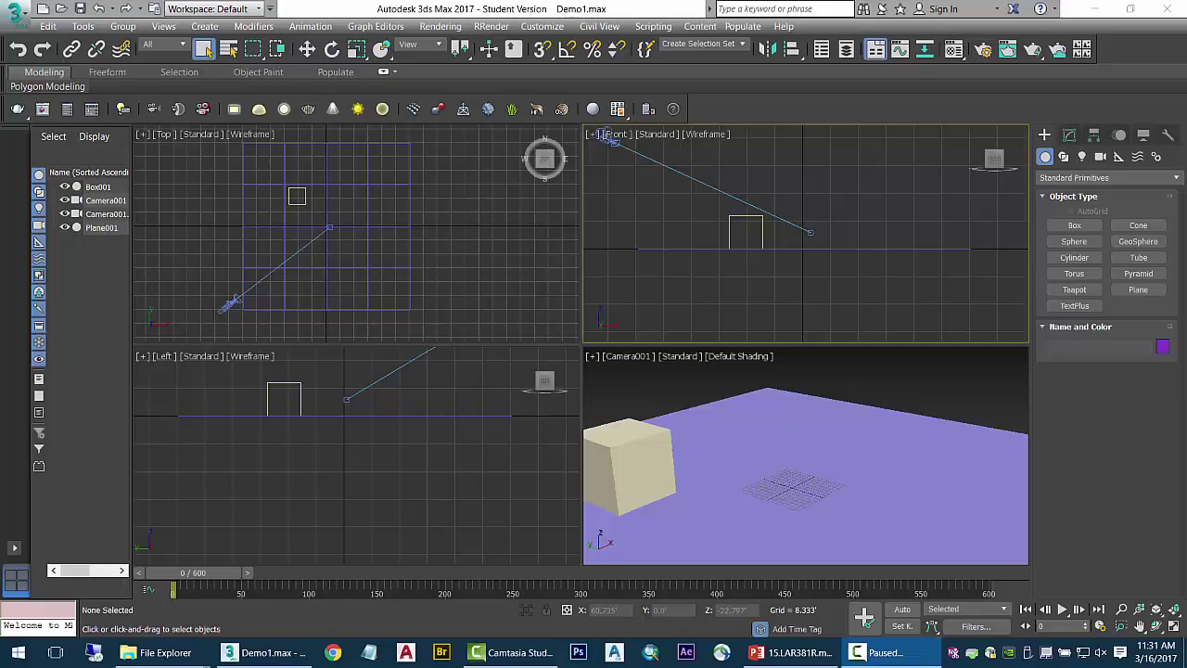
left_click(1101, 628)
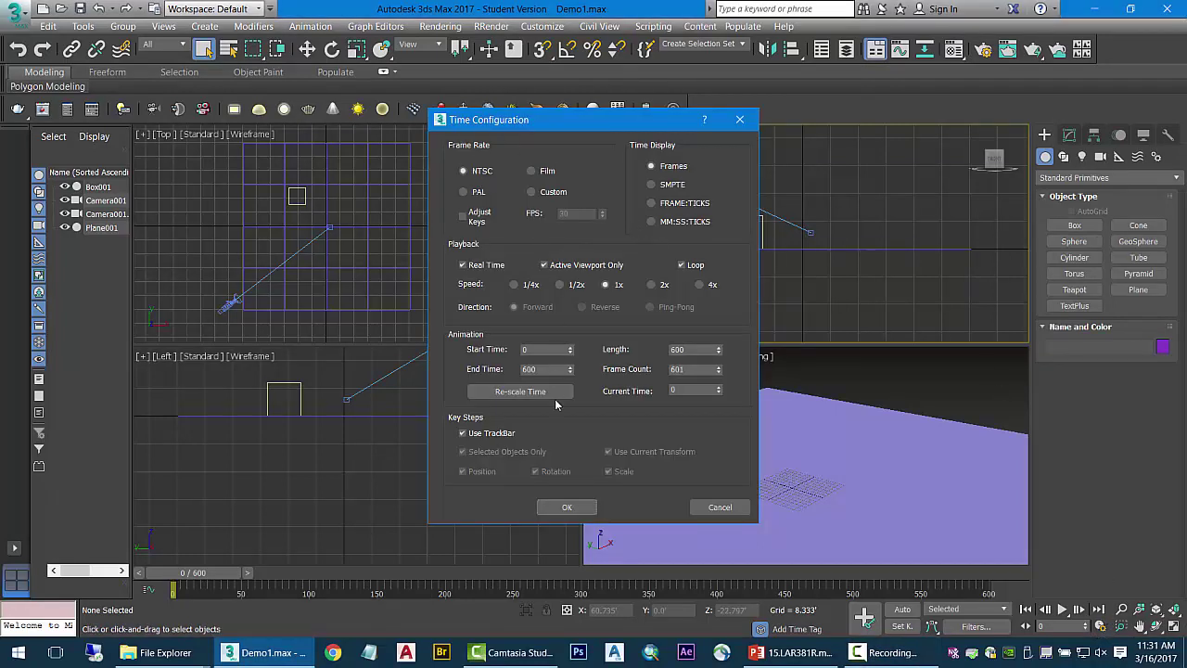
left_click(566, 508)
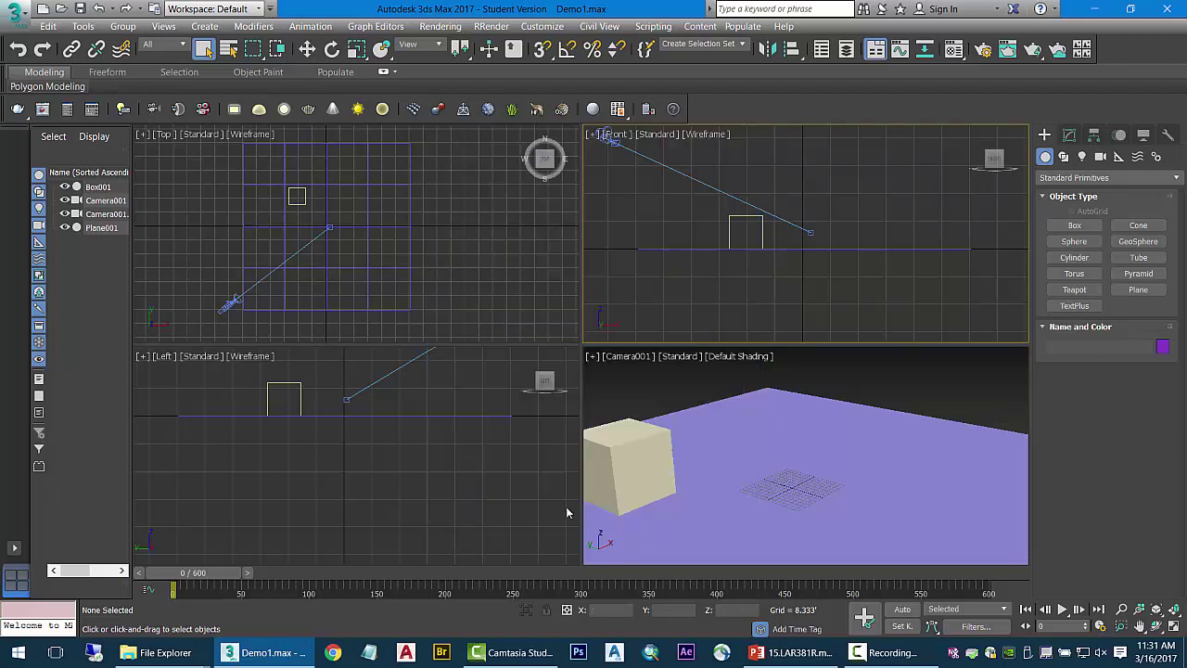
left_click_drag(212, 572, 162, 570)
- Move the box toward the plane's top-left corner, turn on Auto Key and go to frame 1
left_click(307, 48)
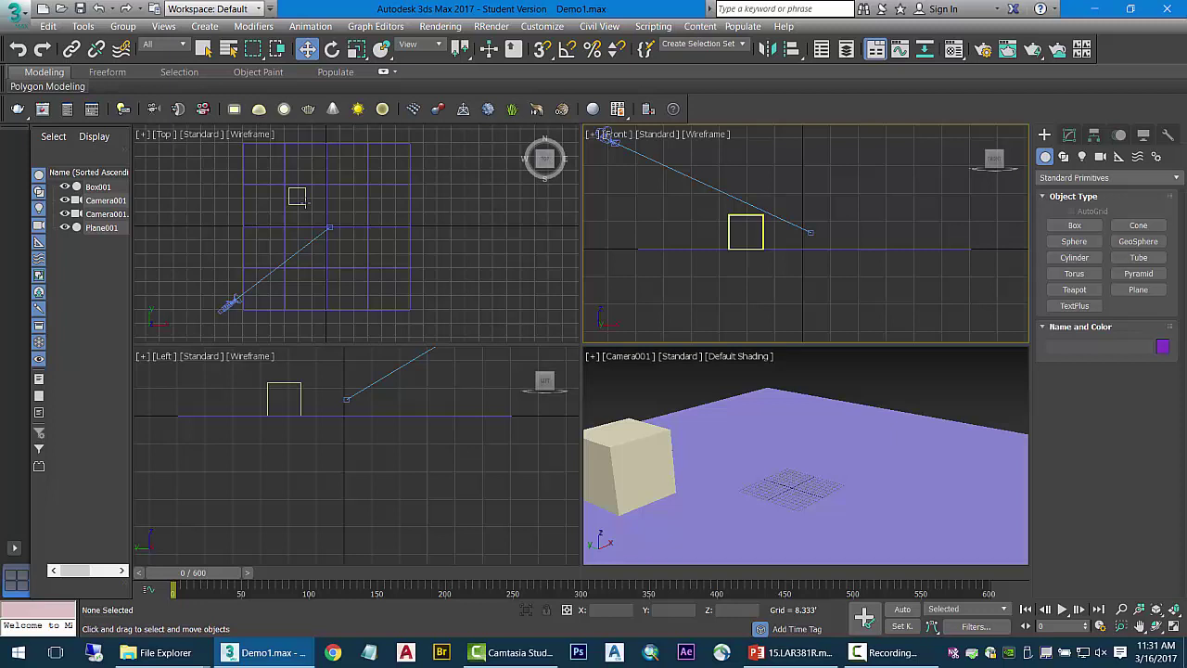
left_click_drag(296, 196, 283, 185)
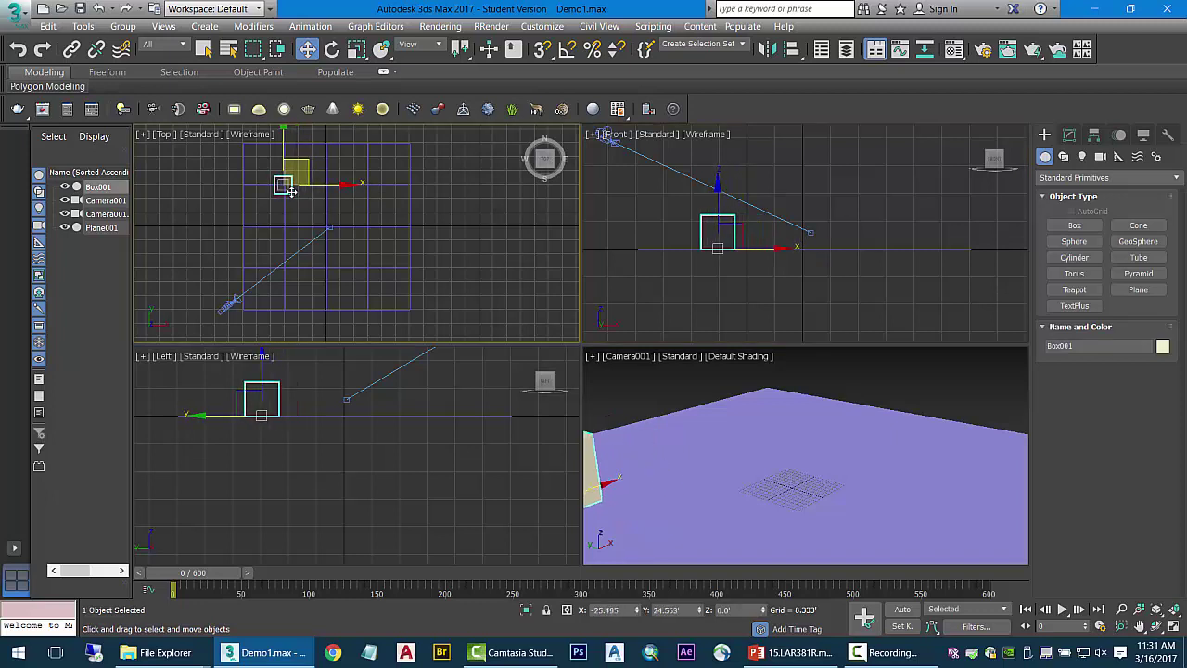
left_click(902, 610)
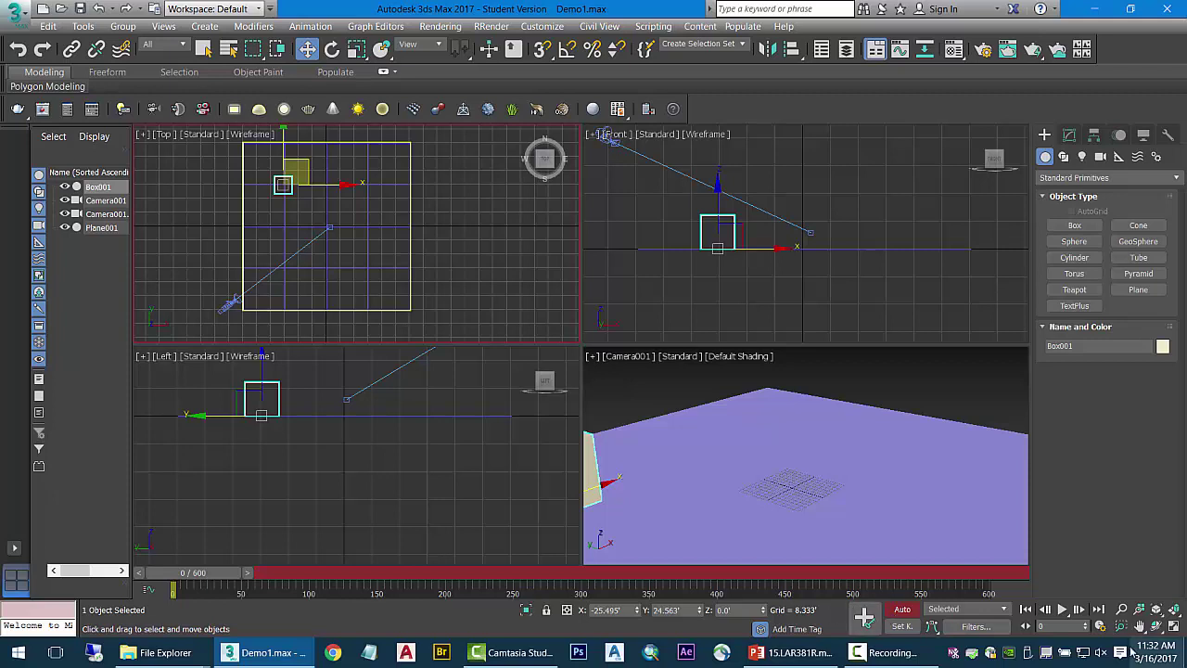
left_click(1043, 626)
type("1")
key("Return")
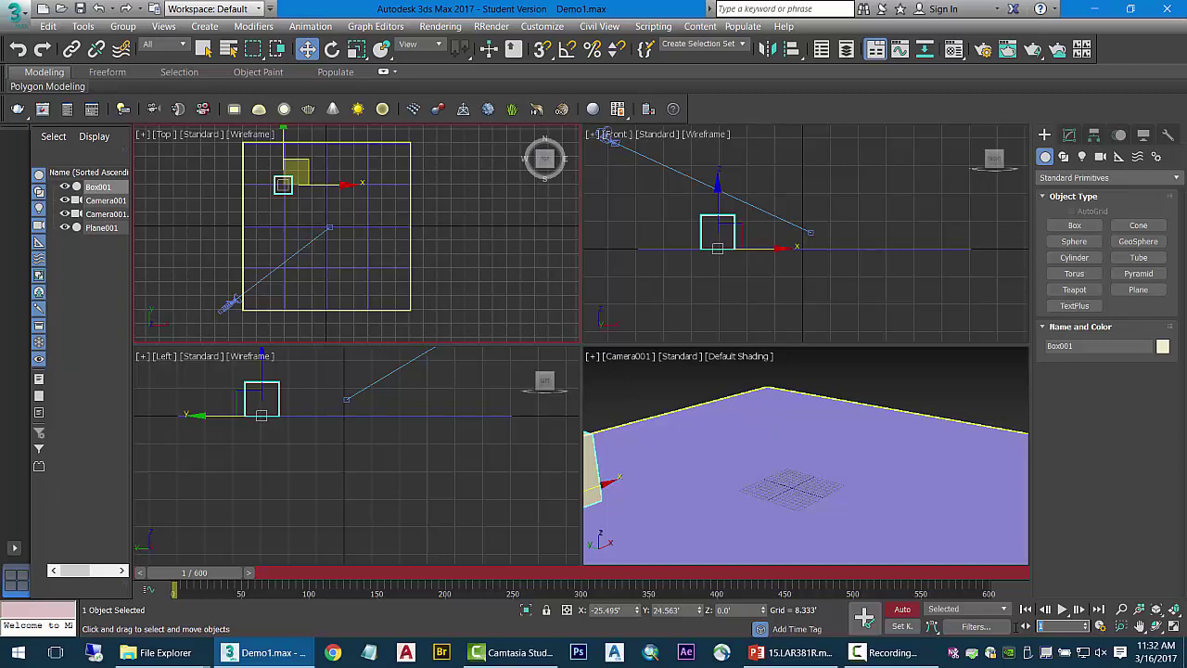
- Switch to Set Key mode, jump to frame 300 and move the box to the plane's centre
left_click(904, 627)
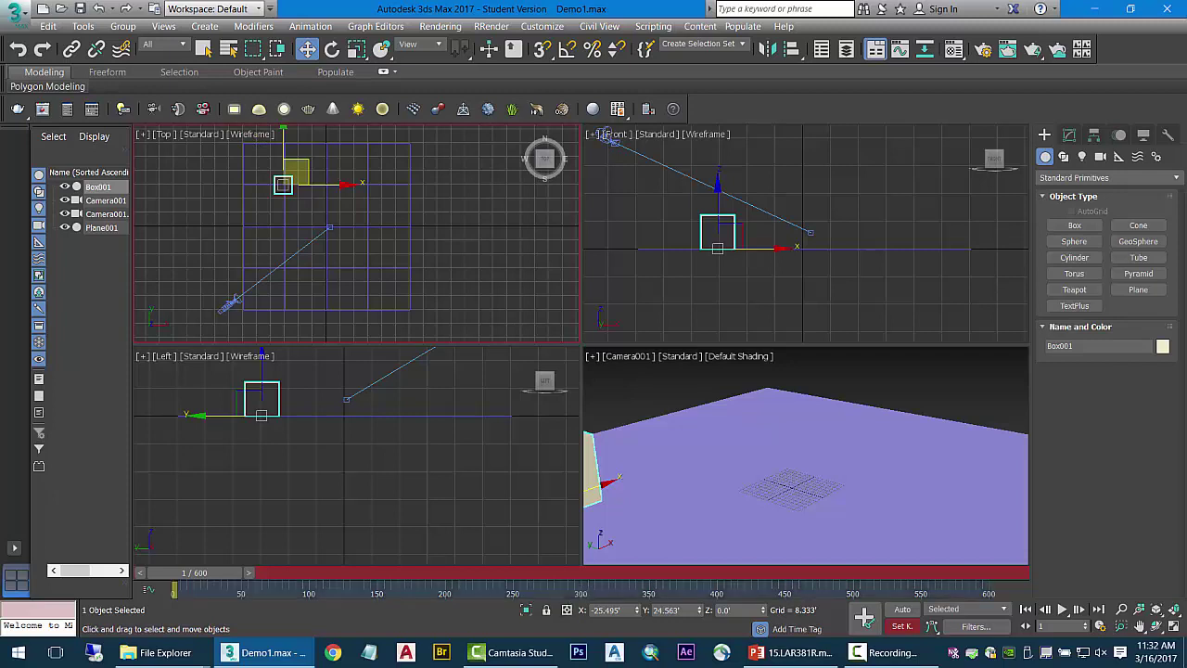
left_click(1048, 627)
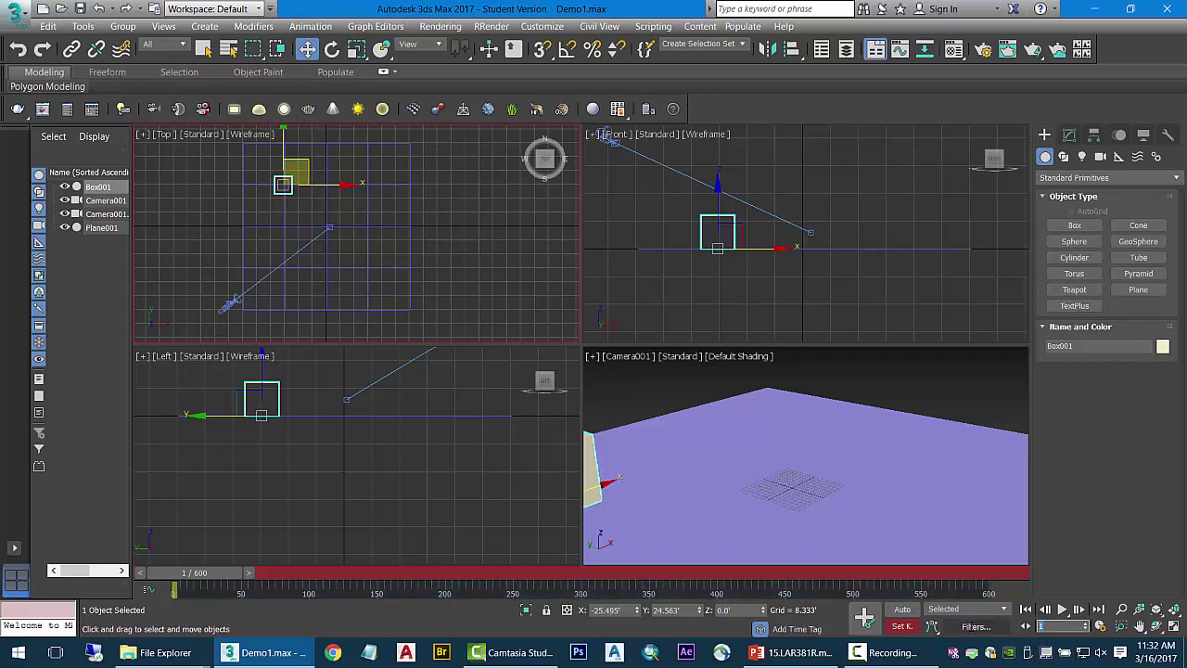
type("300")
key("Return")
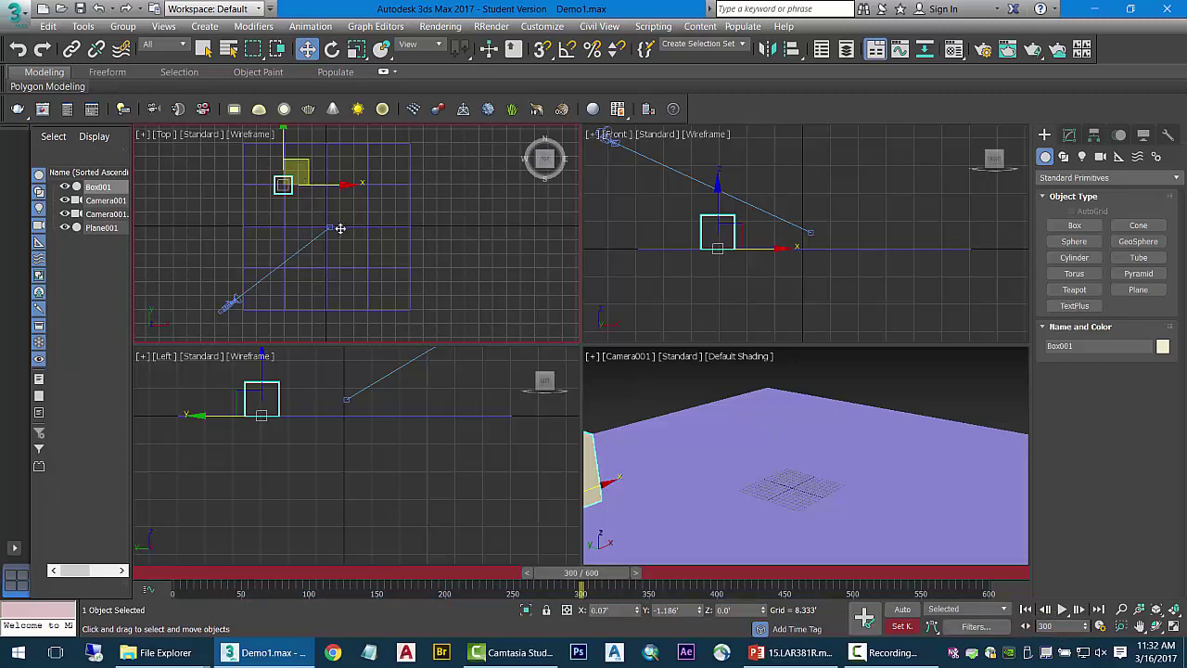
left_click_drag(300, 162, 343, 208)
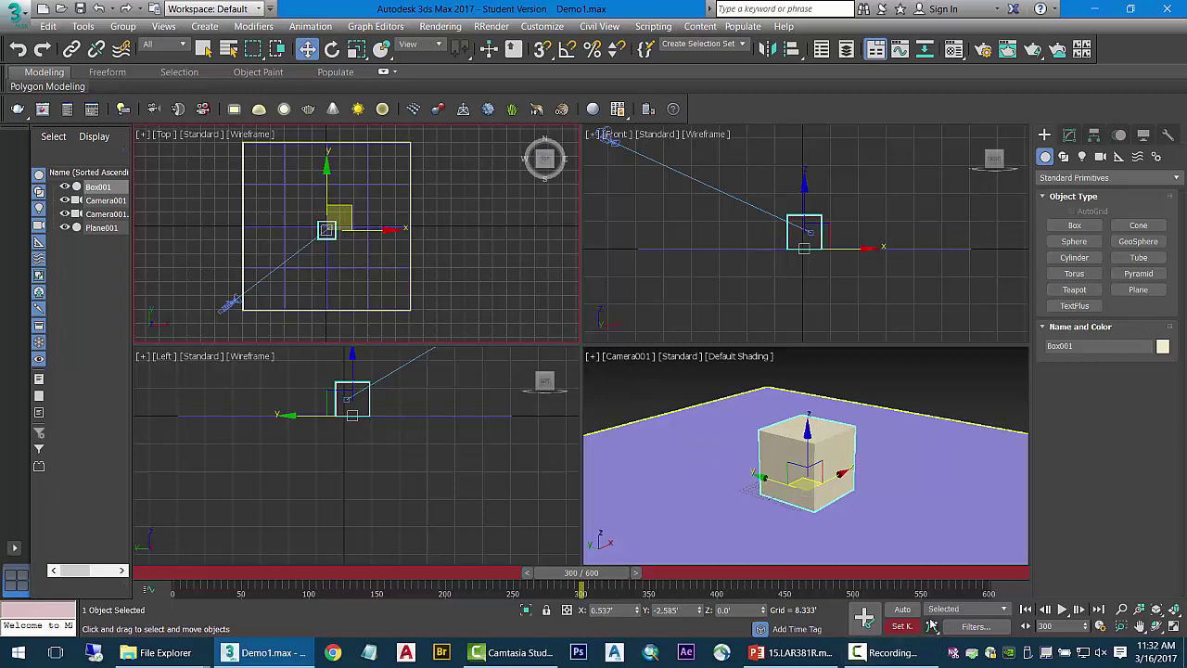
- Turn Auto Key back on and jump to frame 600
left_click(898, 612)
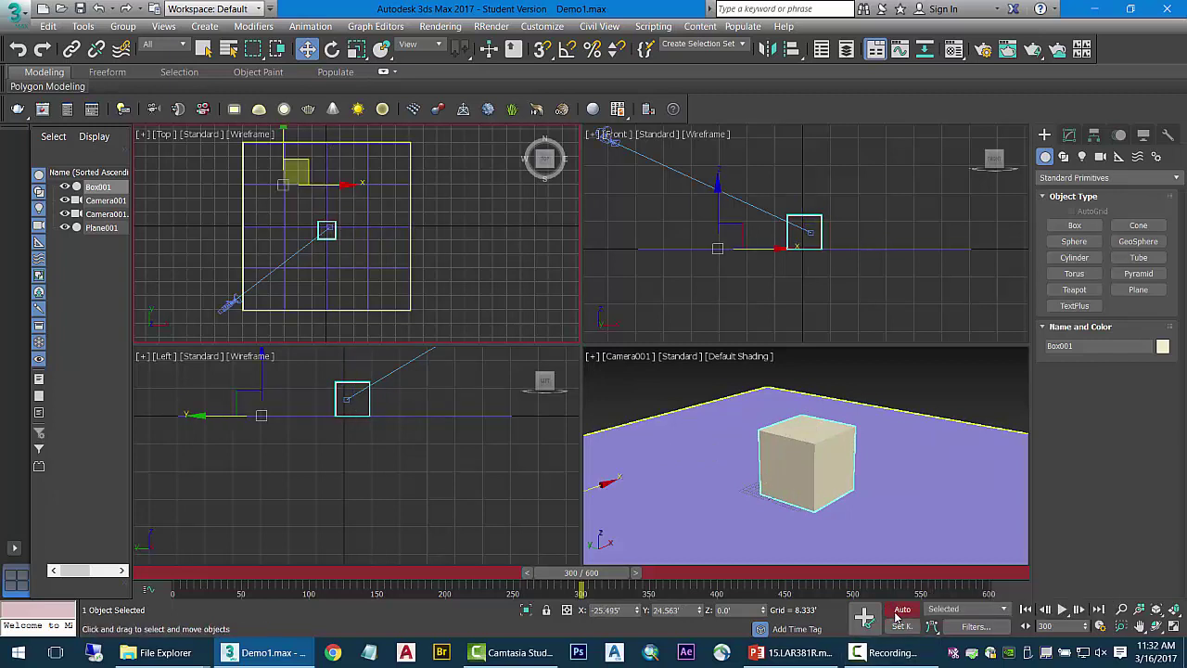
double_click(1073, 625)
type("600")
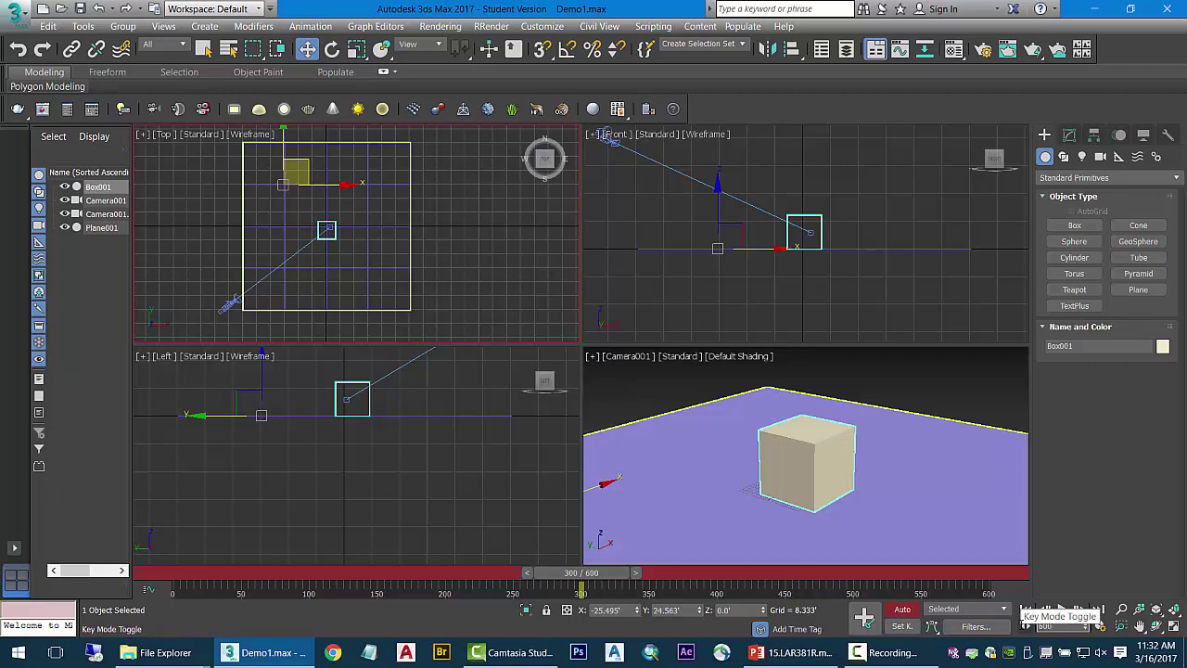
key("Return")
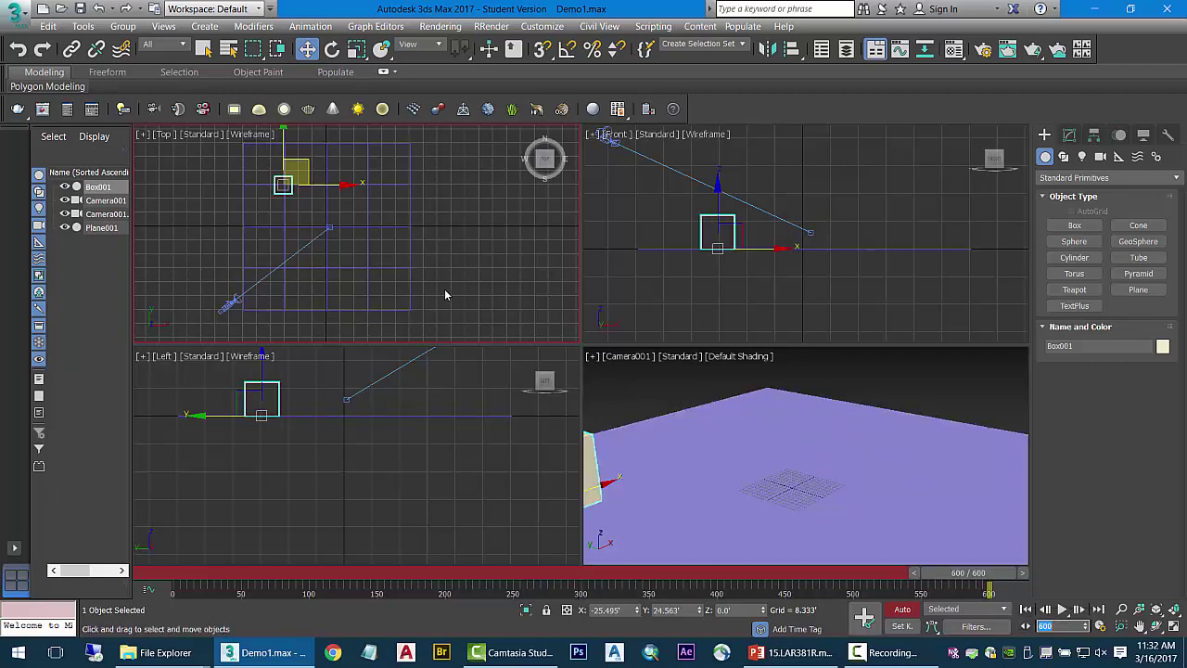
- Move the box down-right to its frame-600 end position and scrub the timeline to check it
left_click_drag(306, 168, 364, 262)
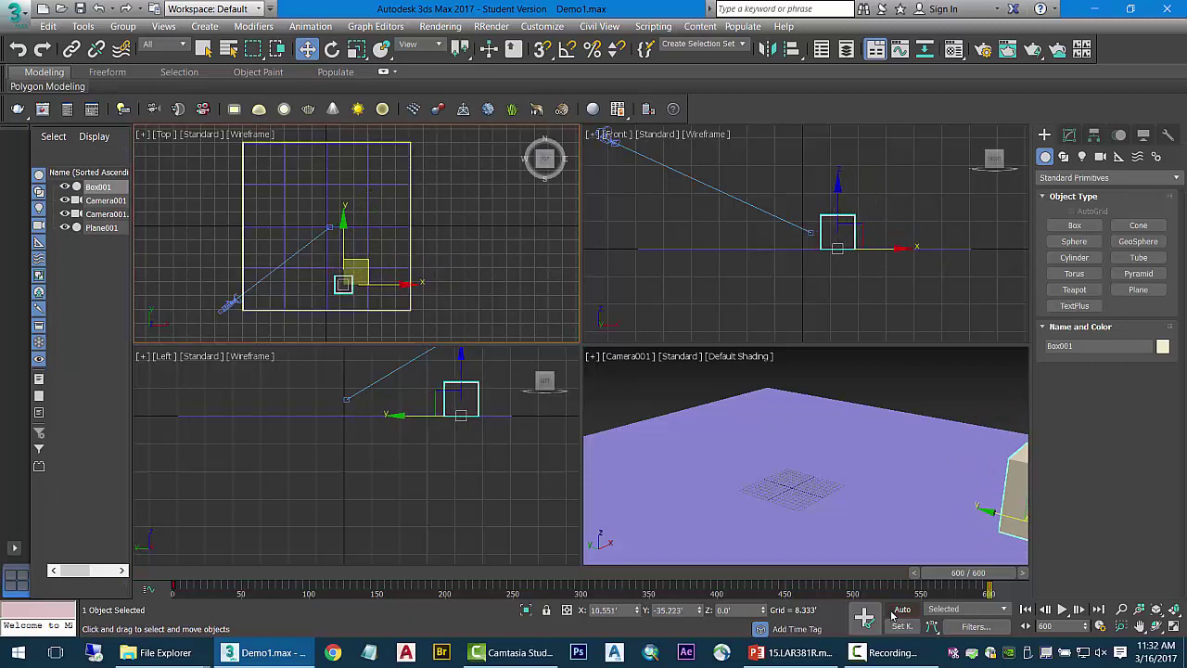
left_click(942, 580)
left_click_drag(943, 580, 137, 520)
left_click_drag(190, 574, 890, 575)
left_click_drag(897, 615, 1137, 626)
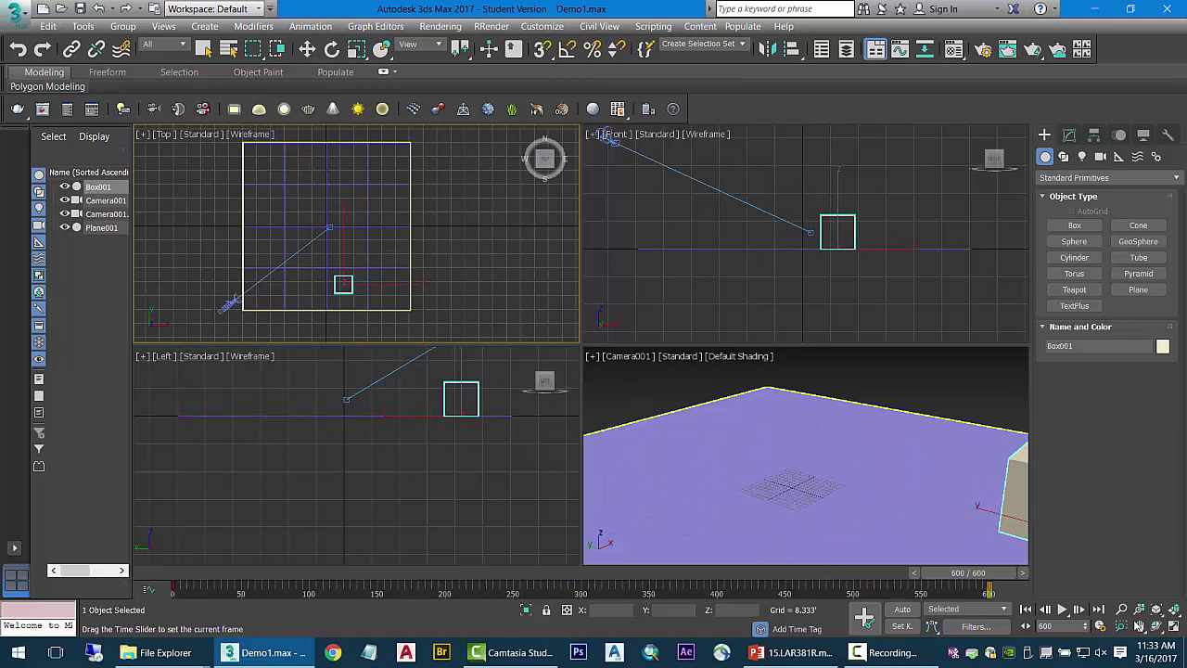
- Nudge the box up-right toward the centre, toggle Auto Key, review frames 77–600 and deselect
key("w")
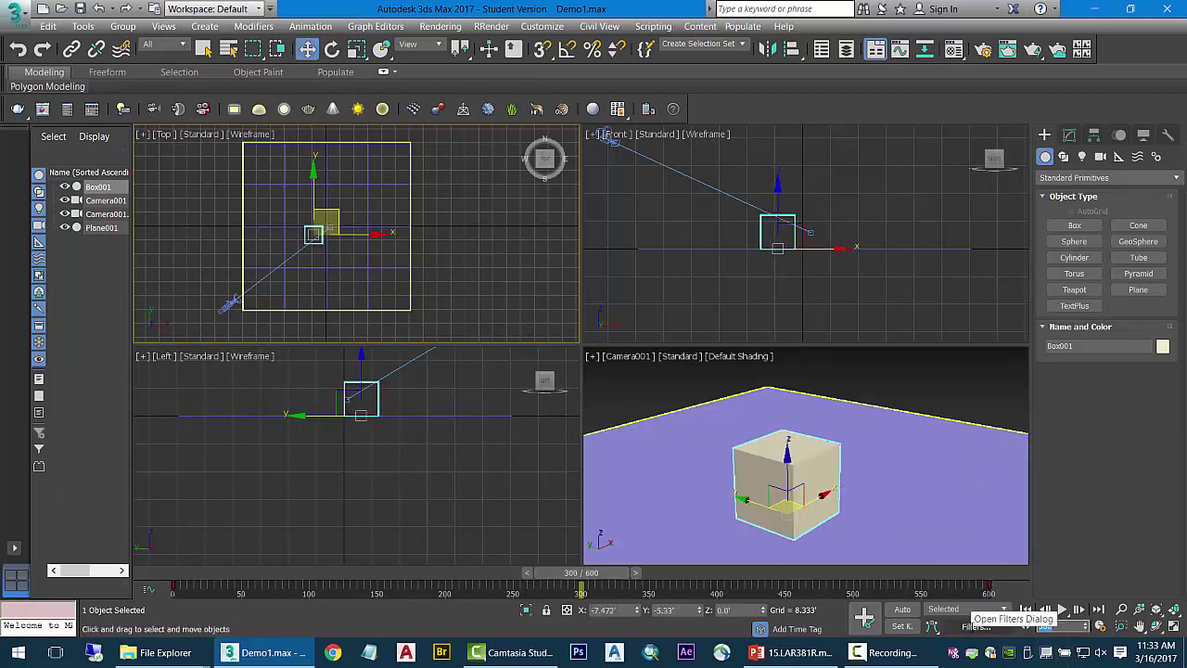
left_click_drag(317, 208, 346, 184)
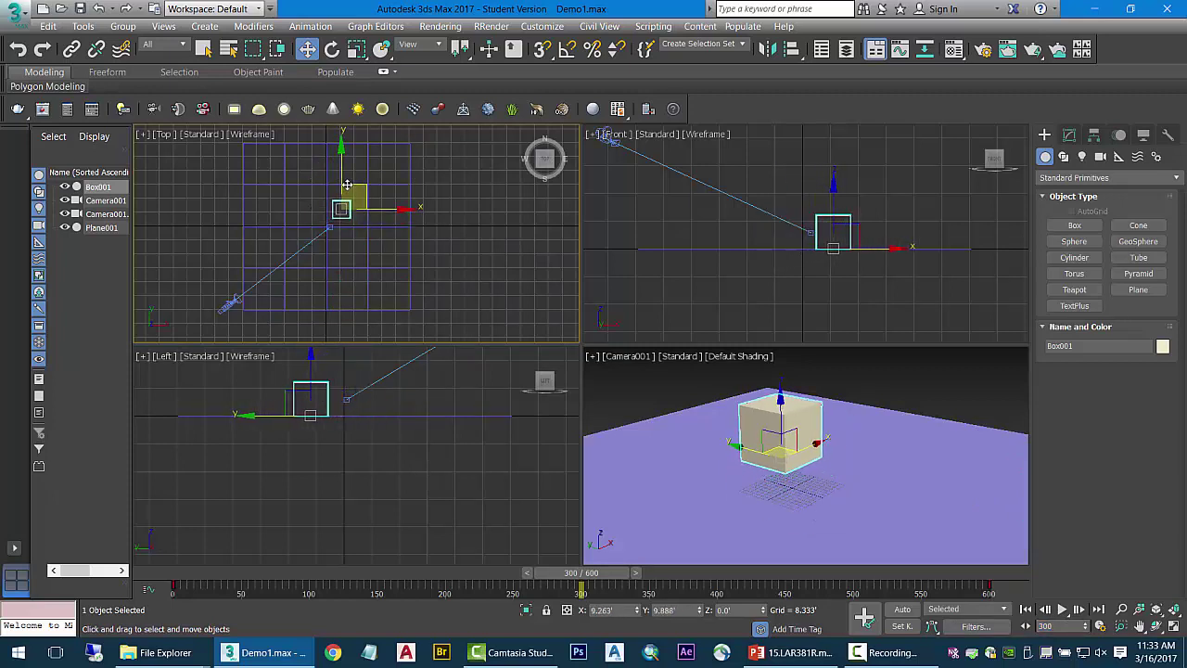
left_click(903, 611)
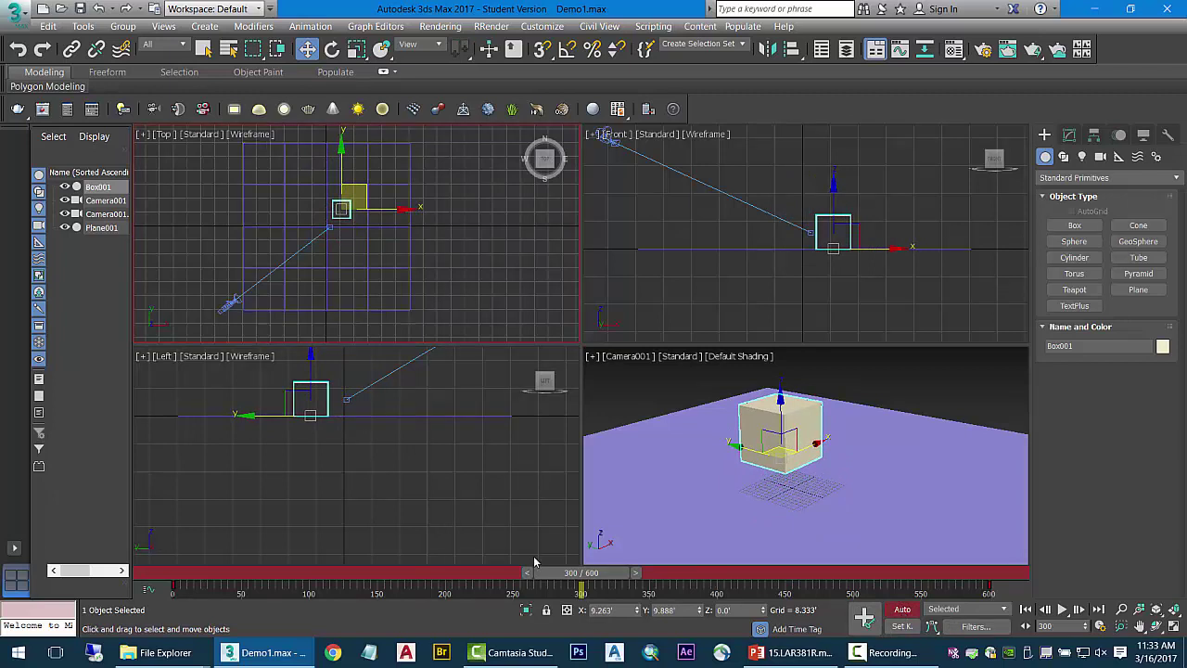
left_click(559, 576)
left_click_drag(559, 577, 411, 612)
left_click_drag(268, 626, 991, 594)
key("w")
left_click(510, 297)
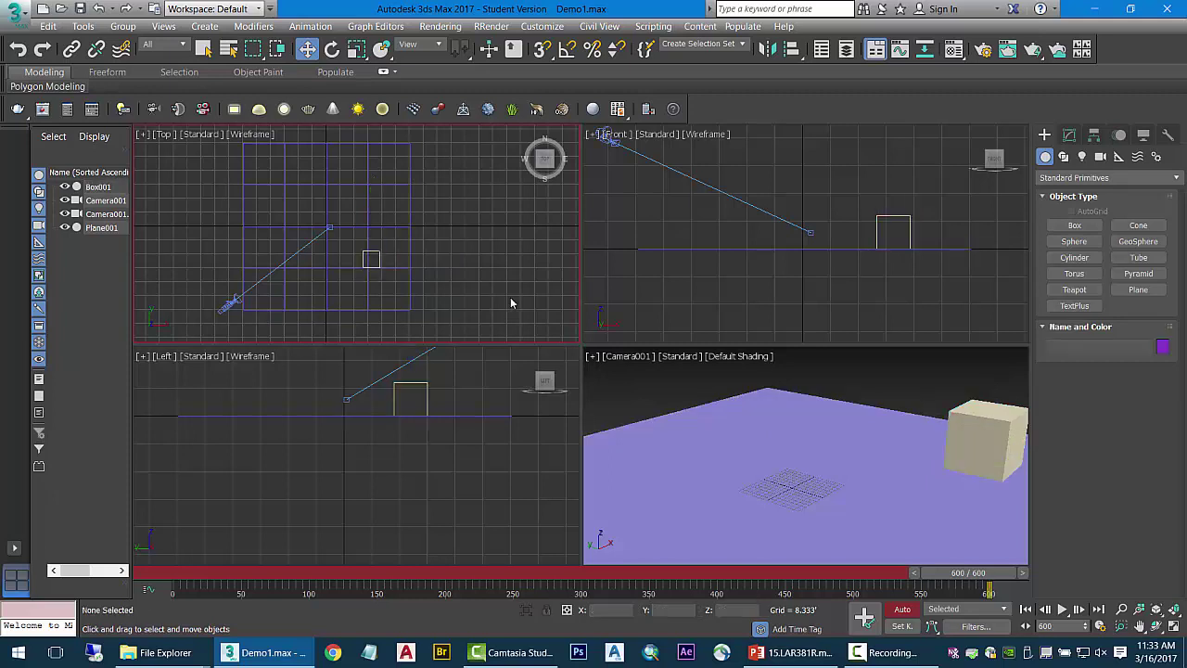
- Turn off Auto Key, play and stop the box animation, rewind to frame 0 and deselect
left_click(913, 610)
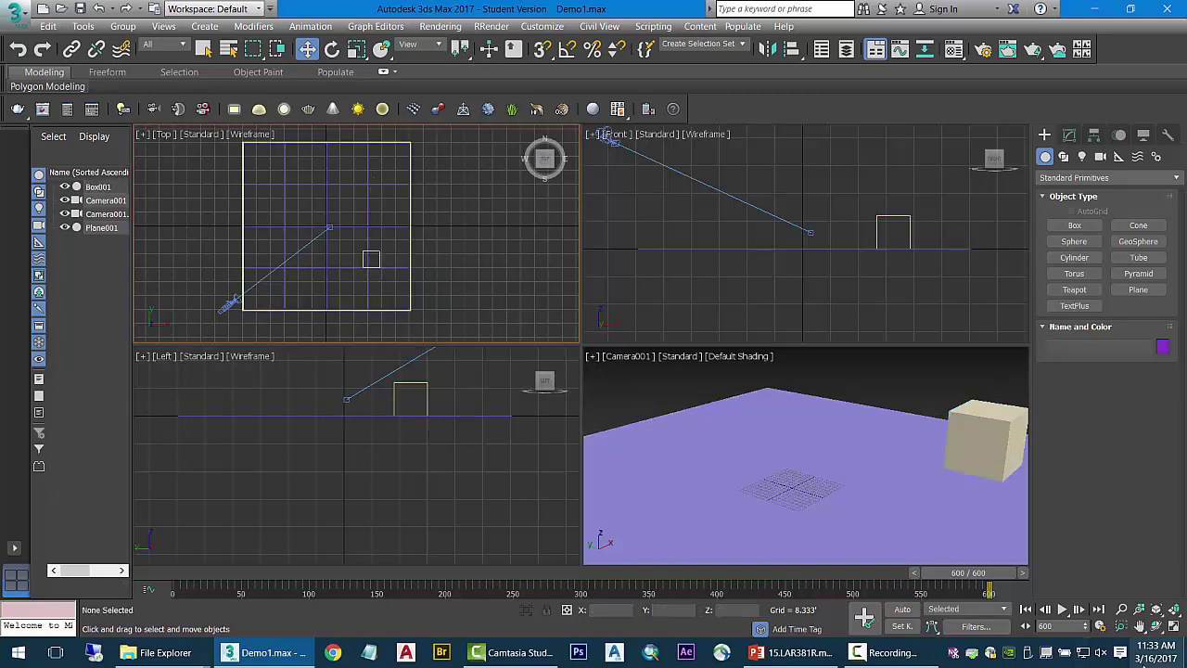
left_click(1064, 609)
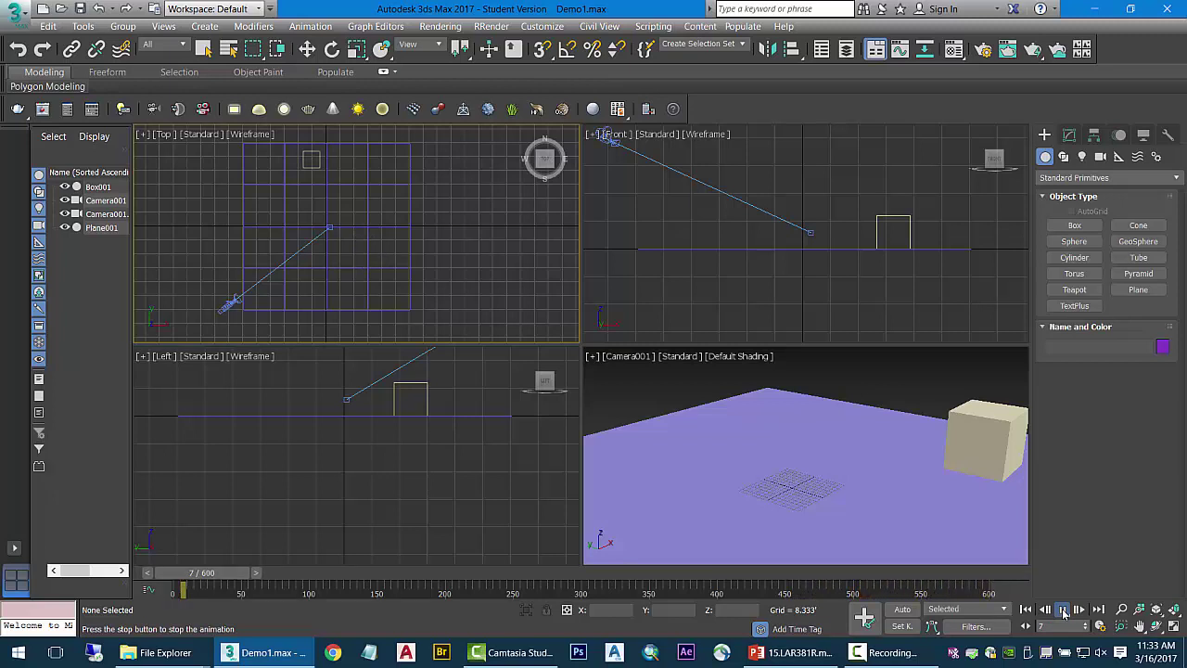
left_click(1064, 610)
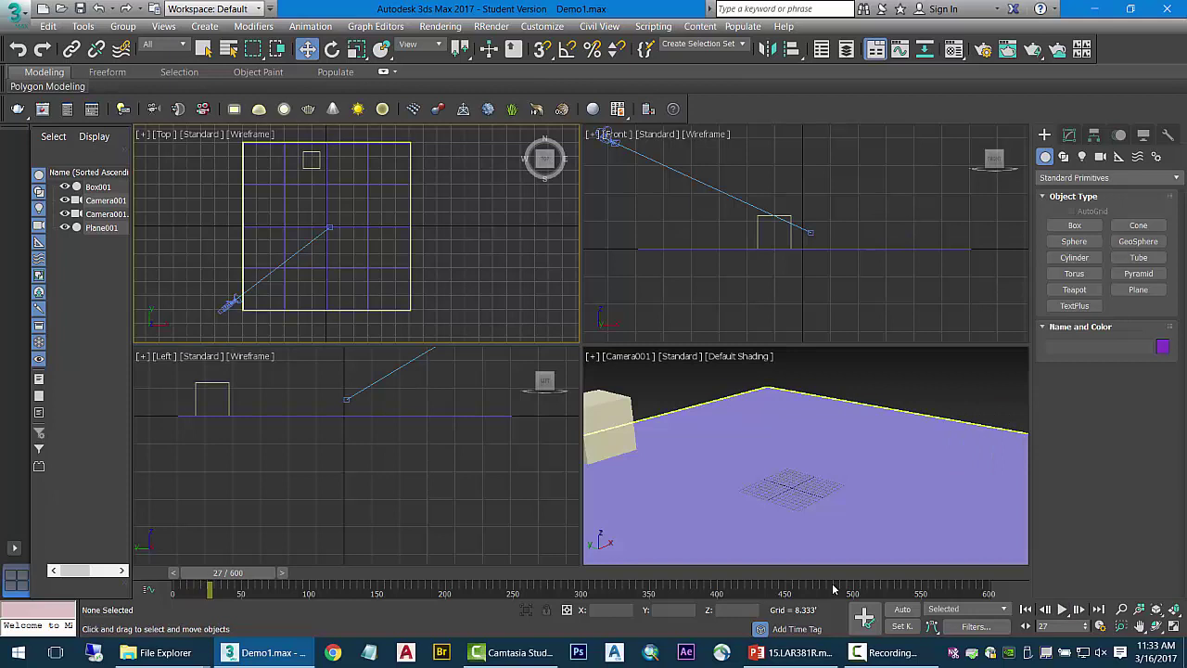
left_click_drag(233, 574, 155, 575)
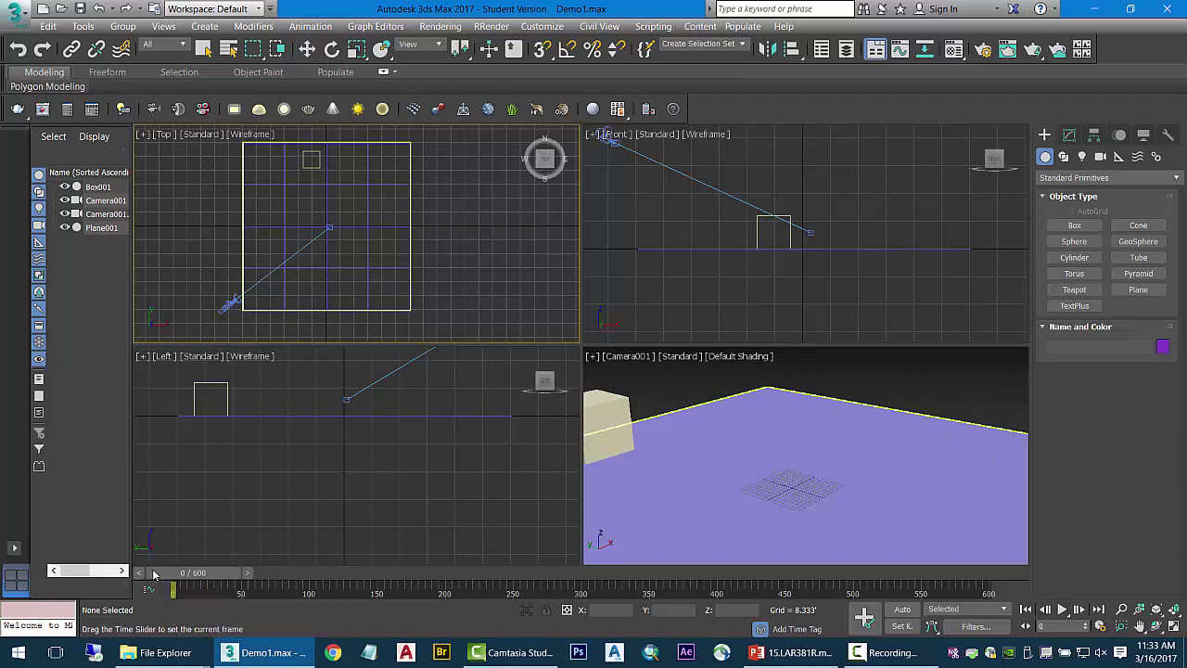
key("w")
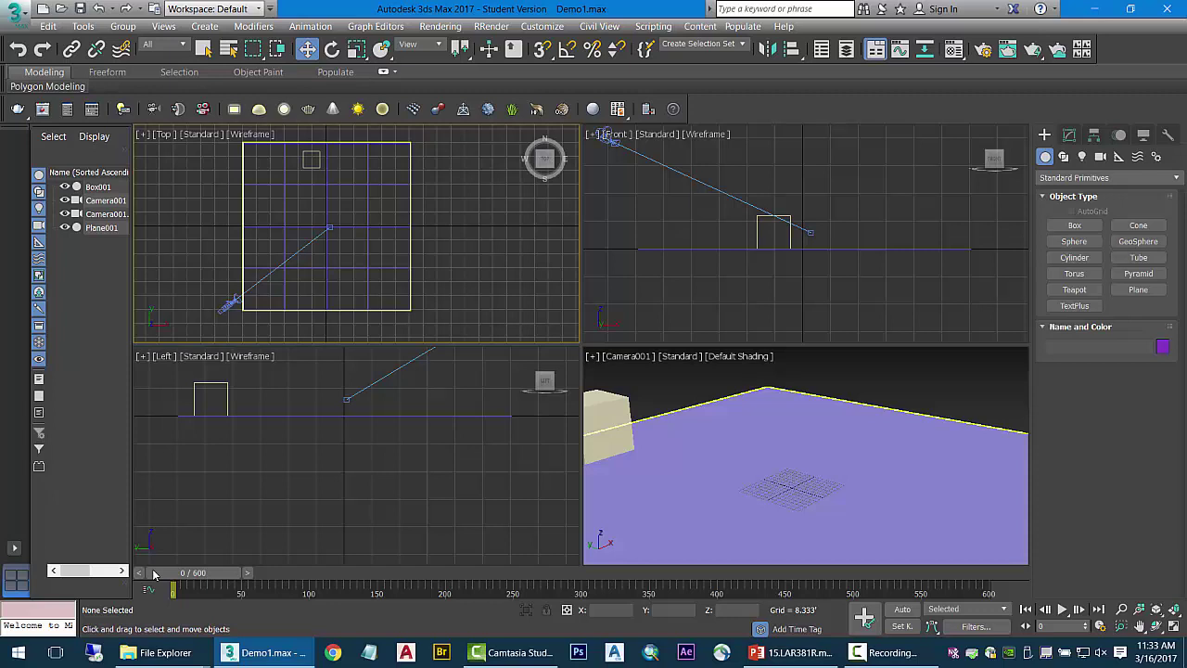
left_click(497, 314)
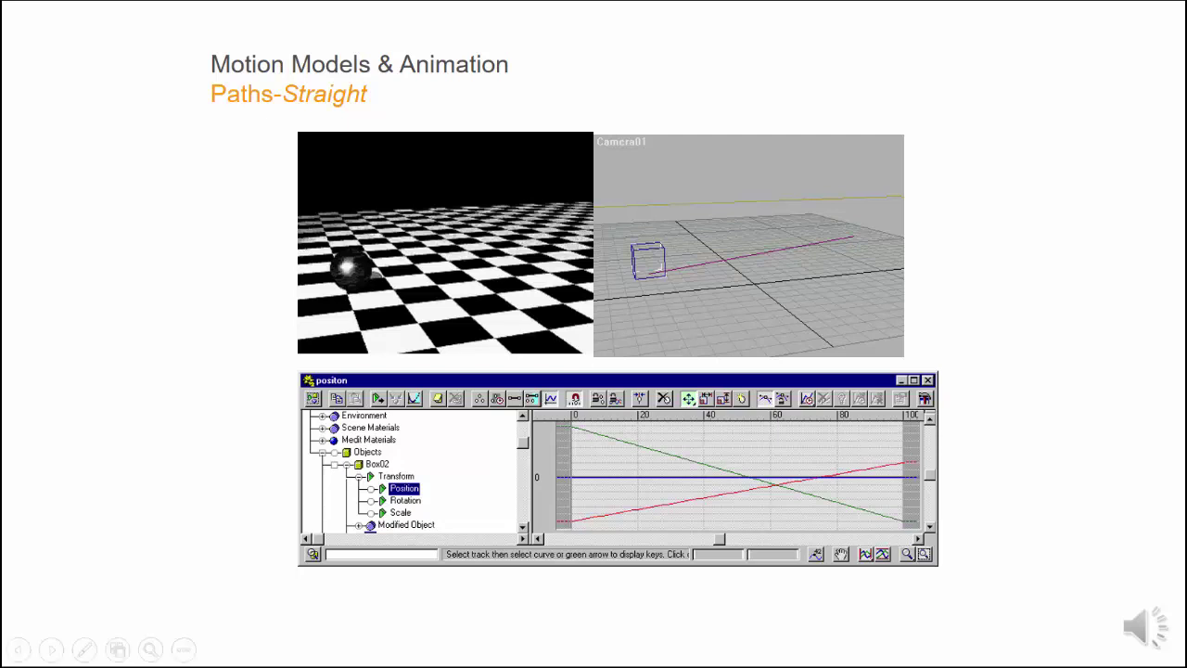
- Play the left embedded sphere animation video on the Paths-Straight slide
mouse_move(479, 241)
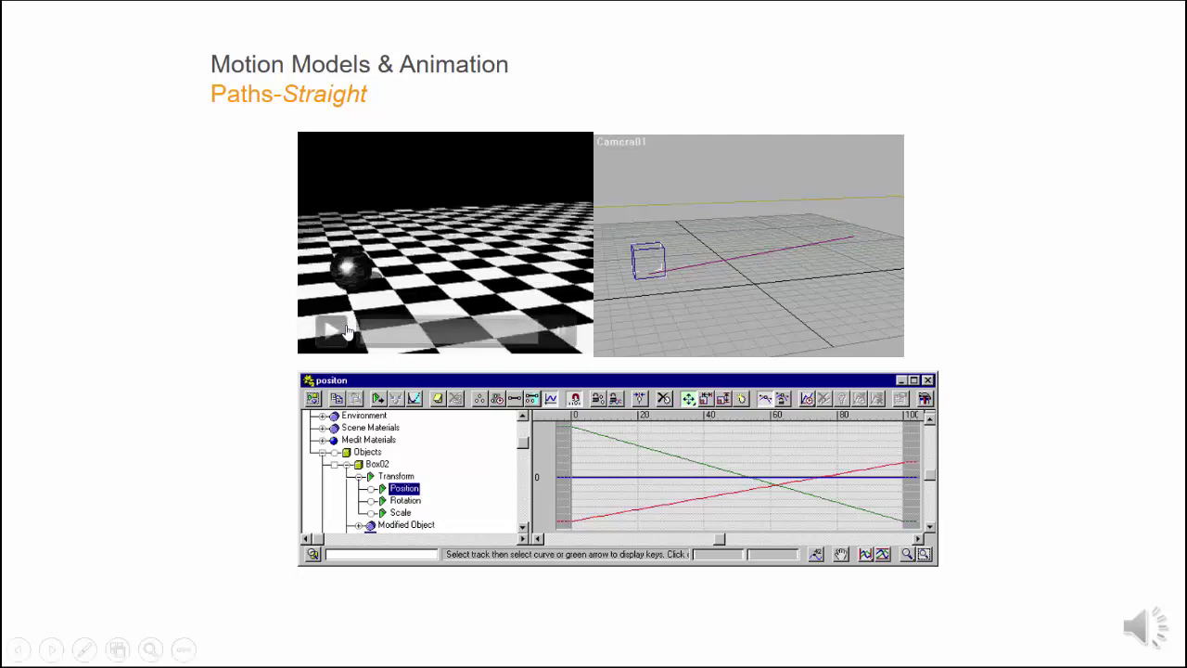
left_click(336, 331)
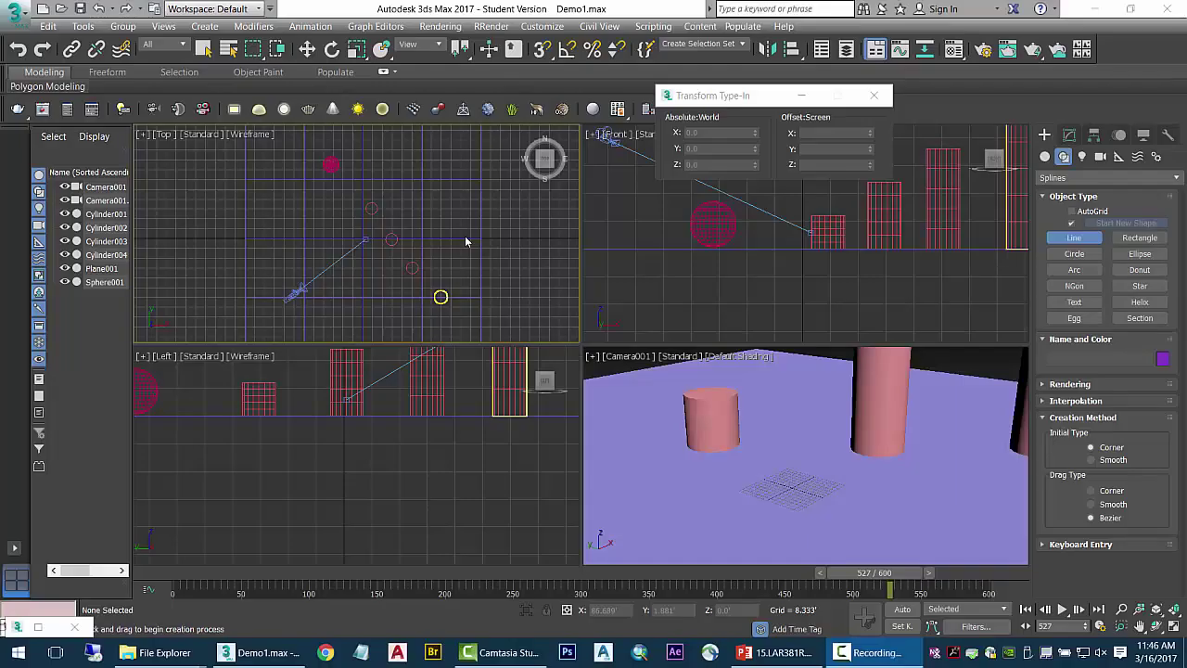
- Draw a two-point line diagonally across the Top viewport
left_click(339, 200)
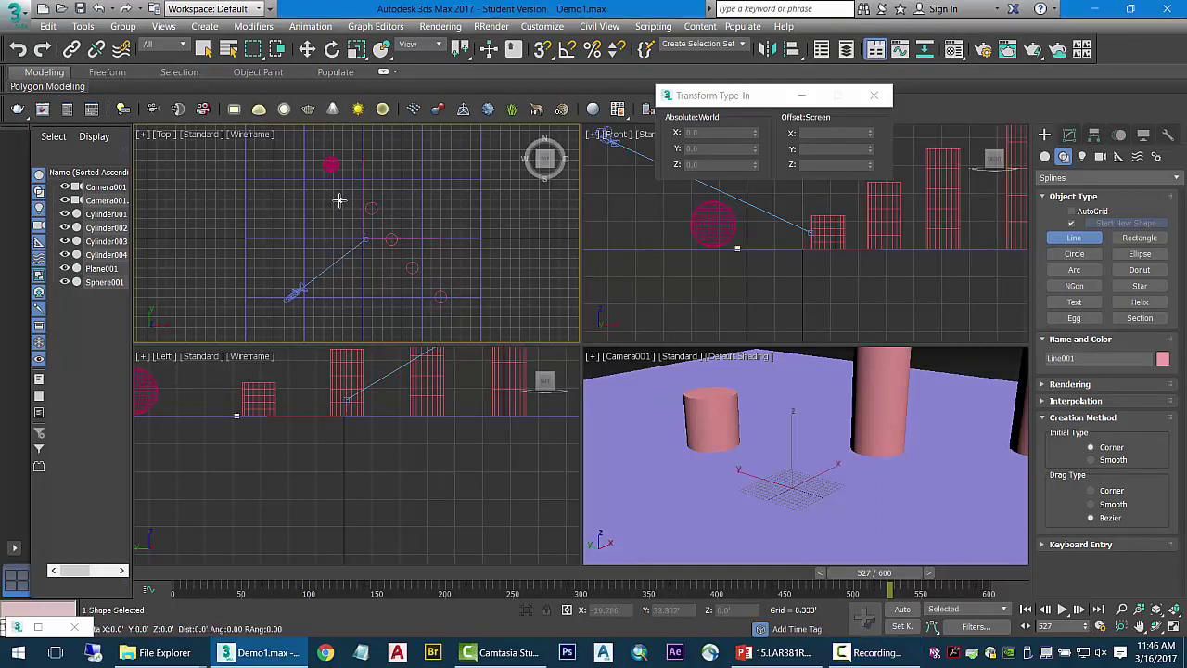
left_click(430, 313)
right_click(432, 313)
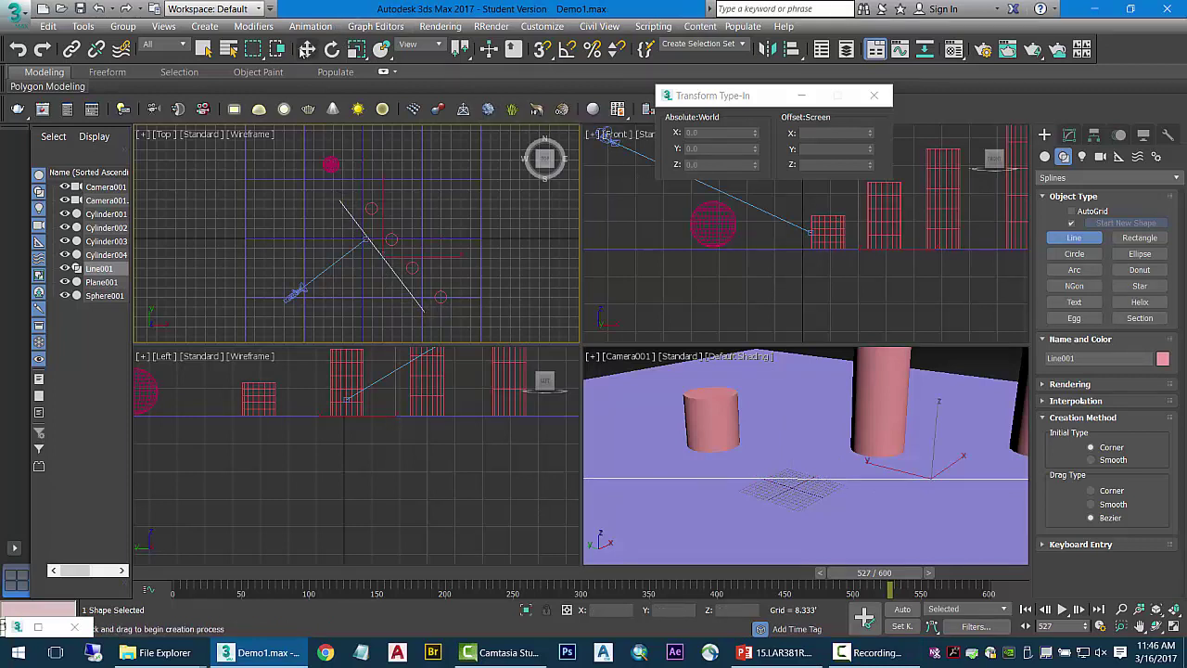
- Set the line's Z position to 5.0' in the Move Transform Type-In
left_click(307, 49)
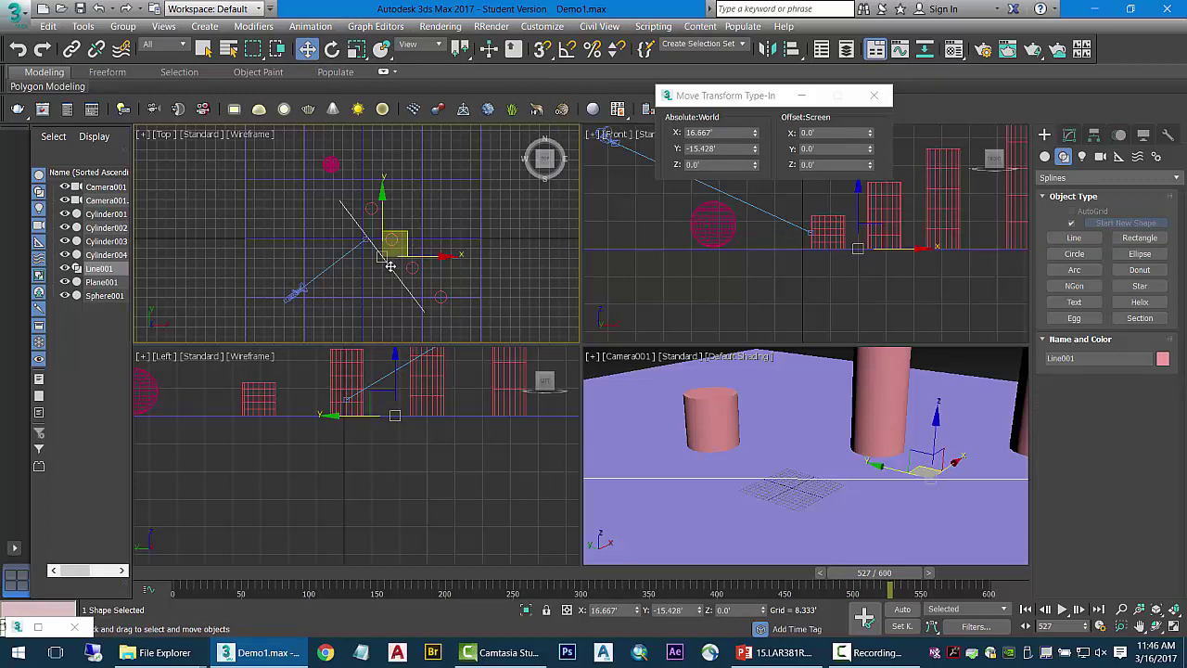
right_click(307, 49)
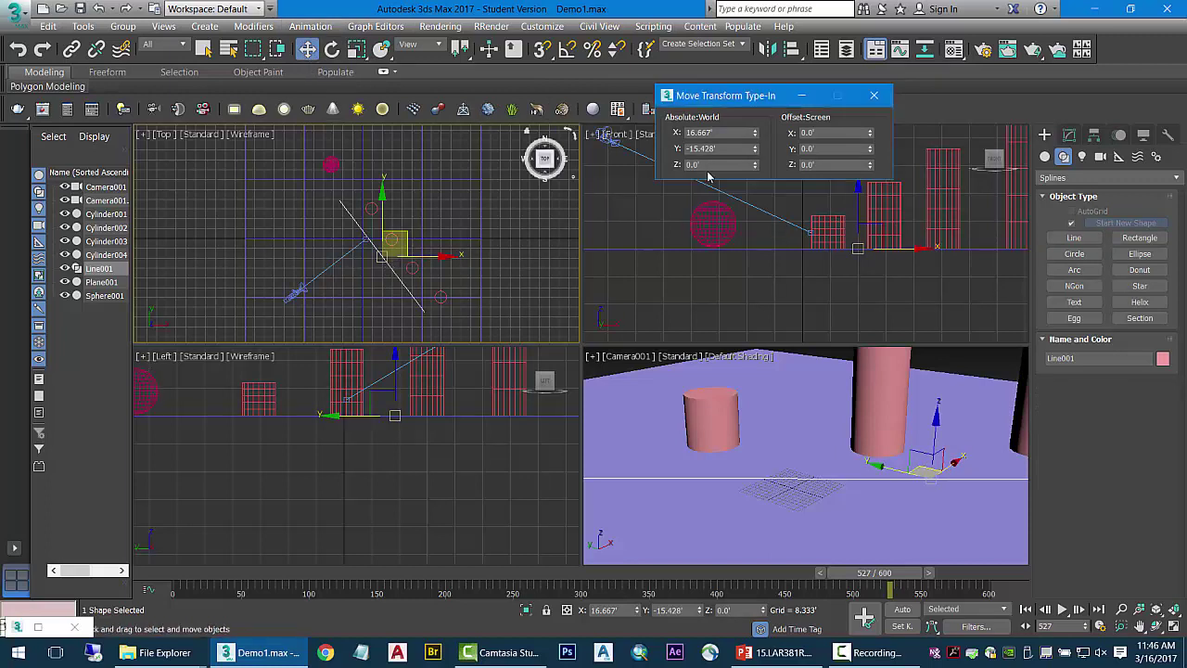
left_click(709, 164)
type("5")
key("Return")
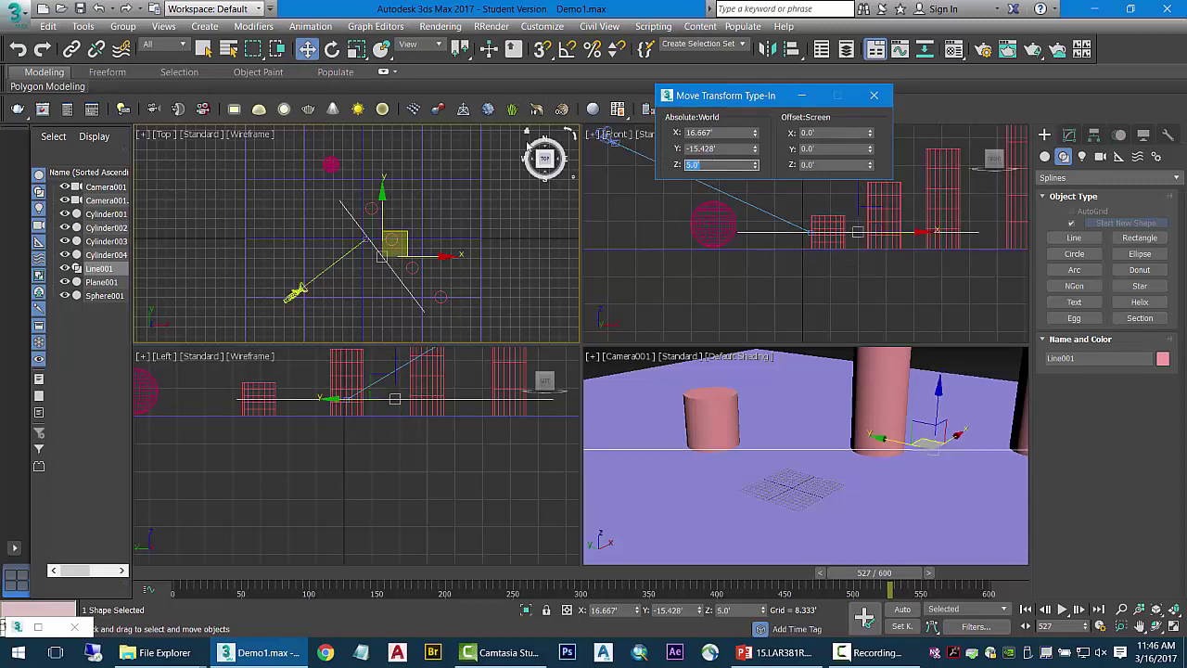
- Select Sphere001 and set its radius to 5.0' on the Modify panel
left_click(697, 214)
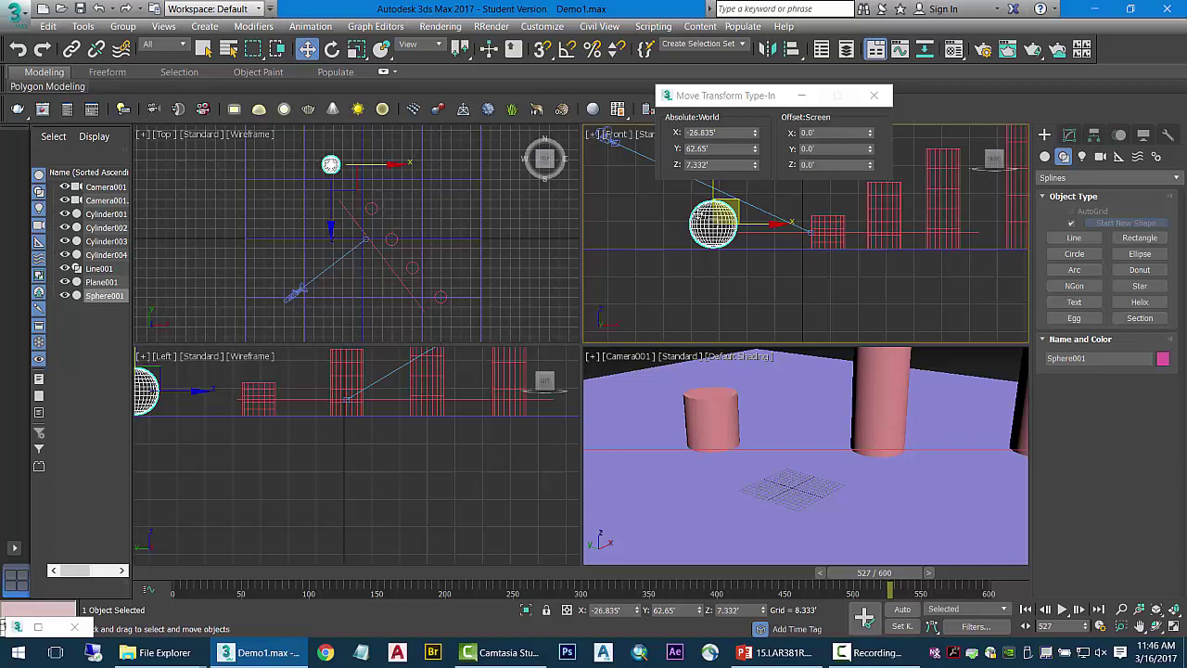
left_click(1071, 137)
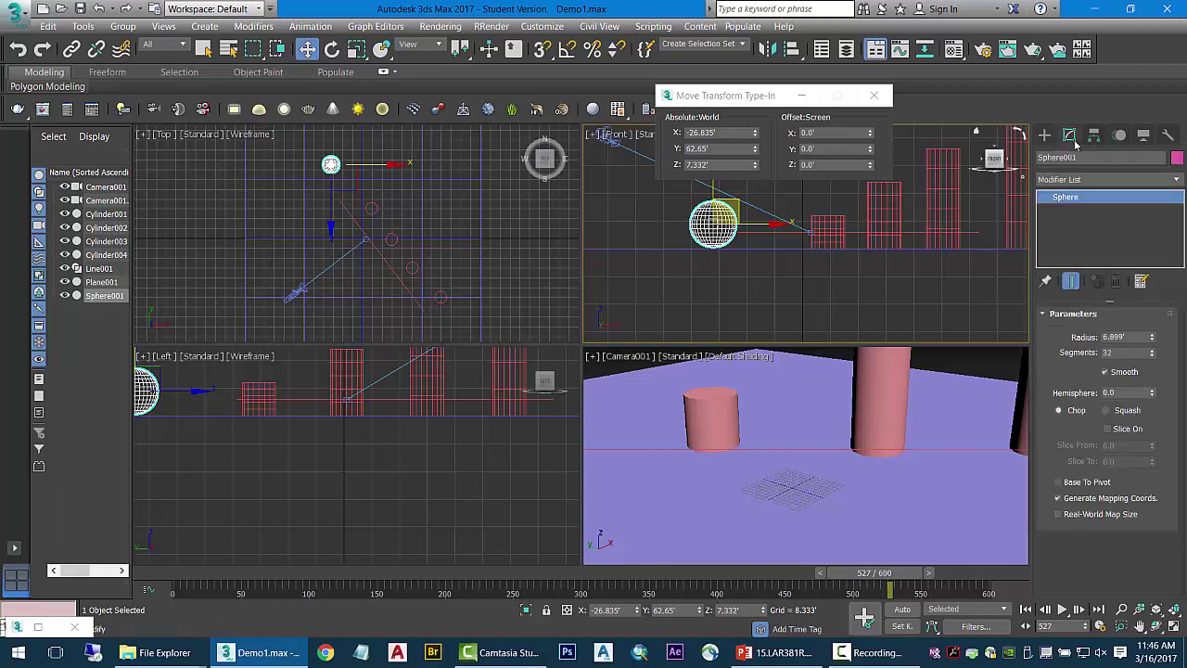
double_click(1127, 337)
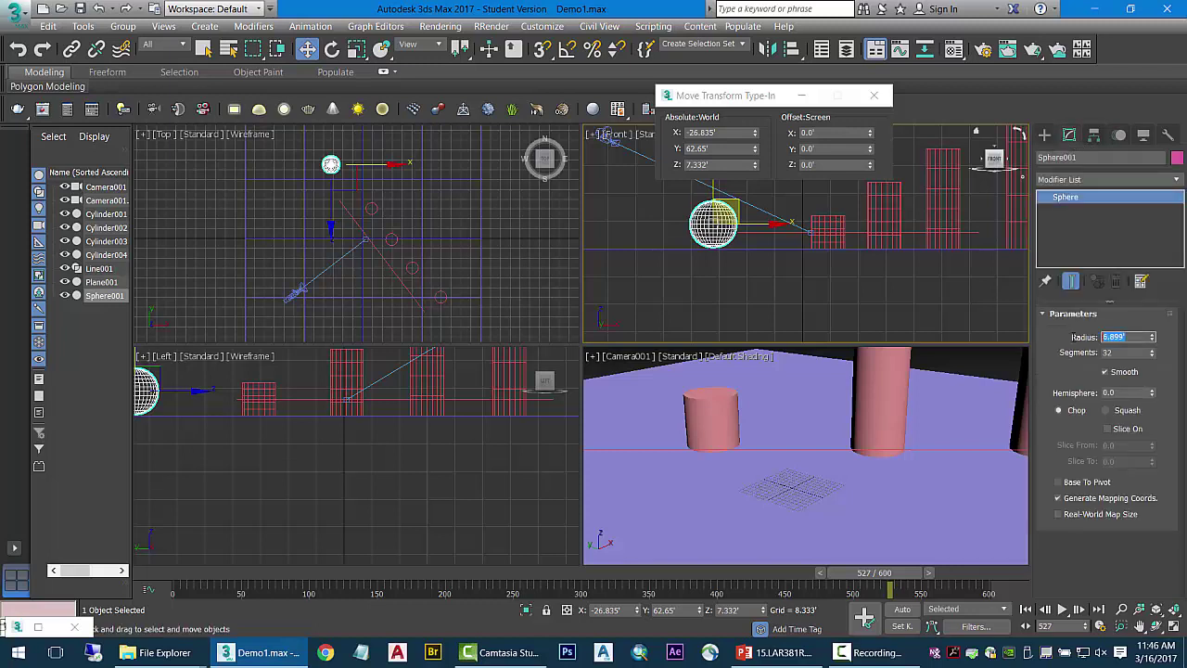
type("5")
key("Return")
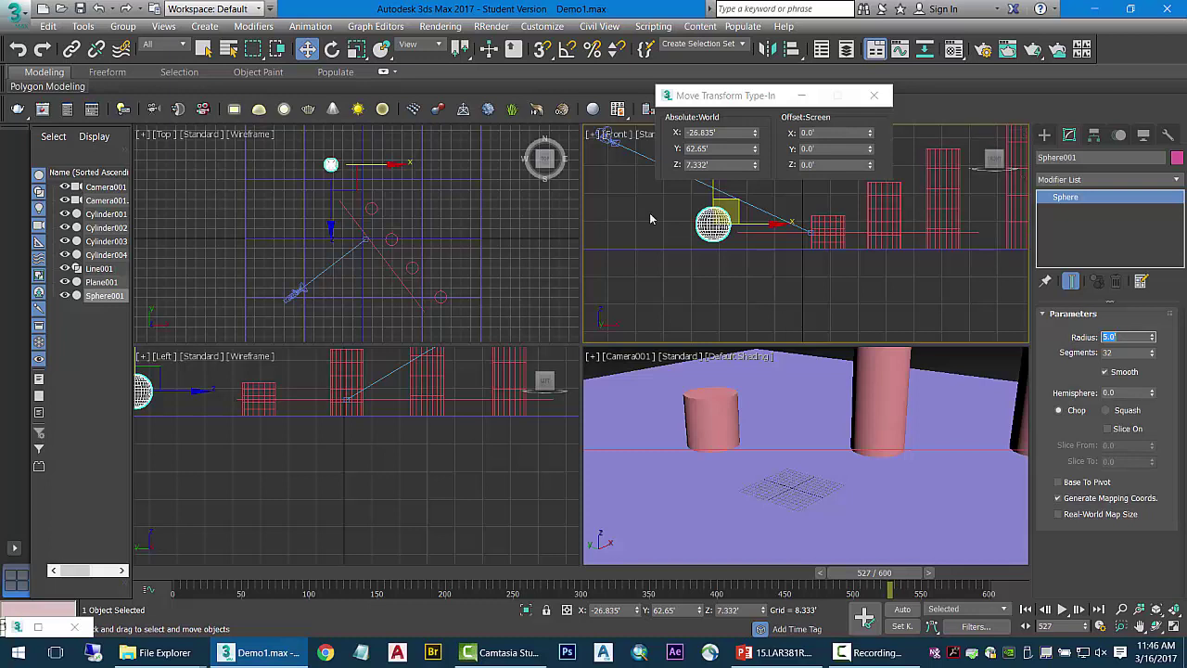
- Lower the sphere slightly and bring up its Motion panel settings
left_click(651, 219)
left_click(726, 211)
left_click_drag(726, 199, 726, 206)
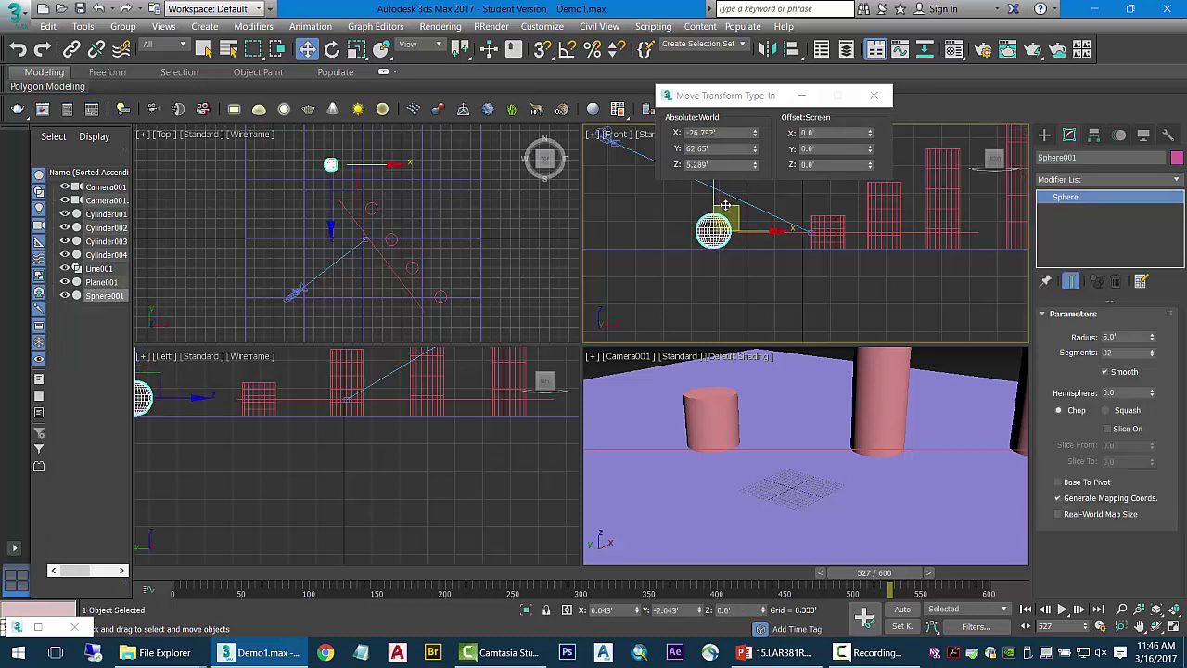
left_click(646, 202)
left_click(714, 221)
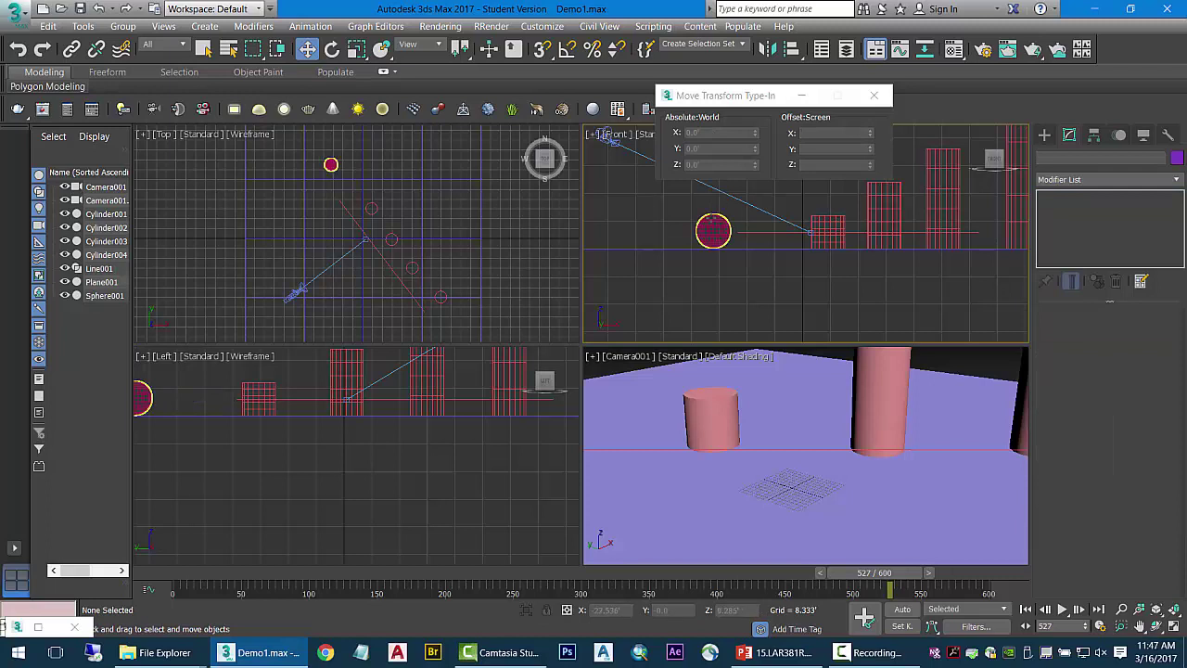
left_click(1121, 136)
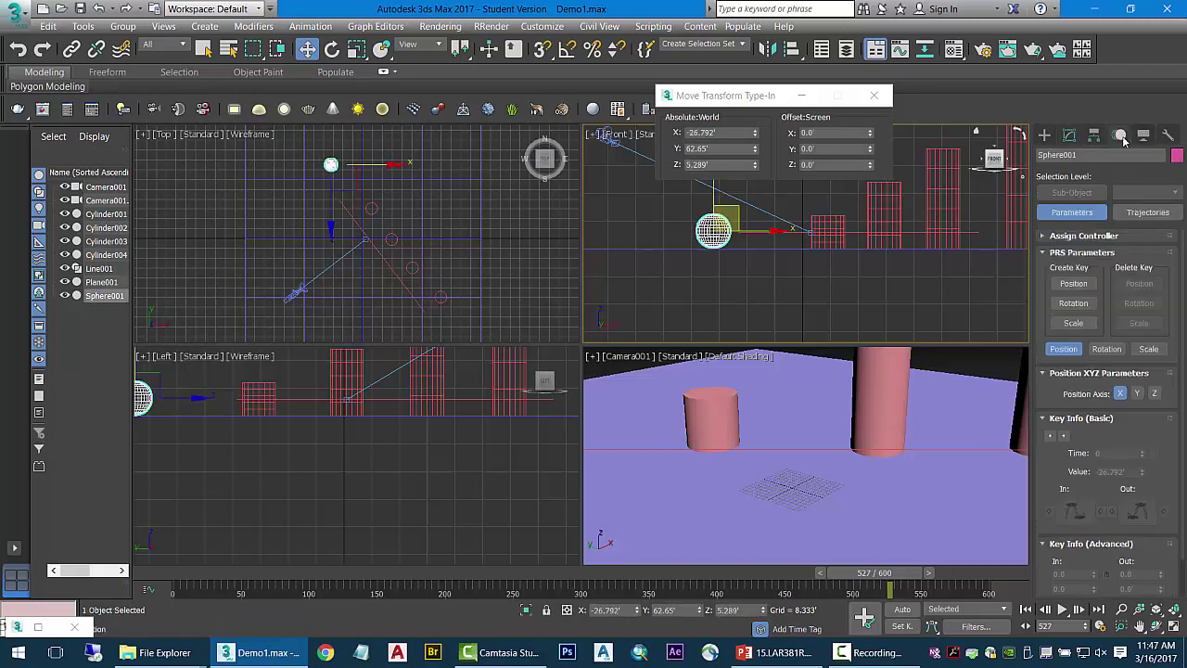
- Assign a Path Constraint controller to Sphere001's Position track
left_click(1042, 238)
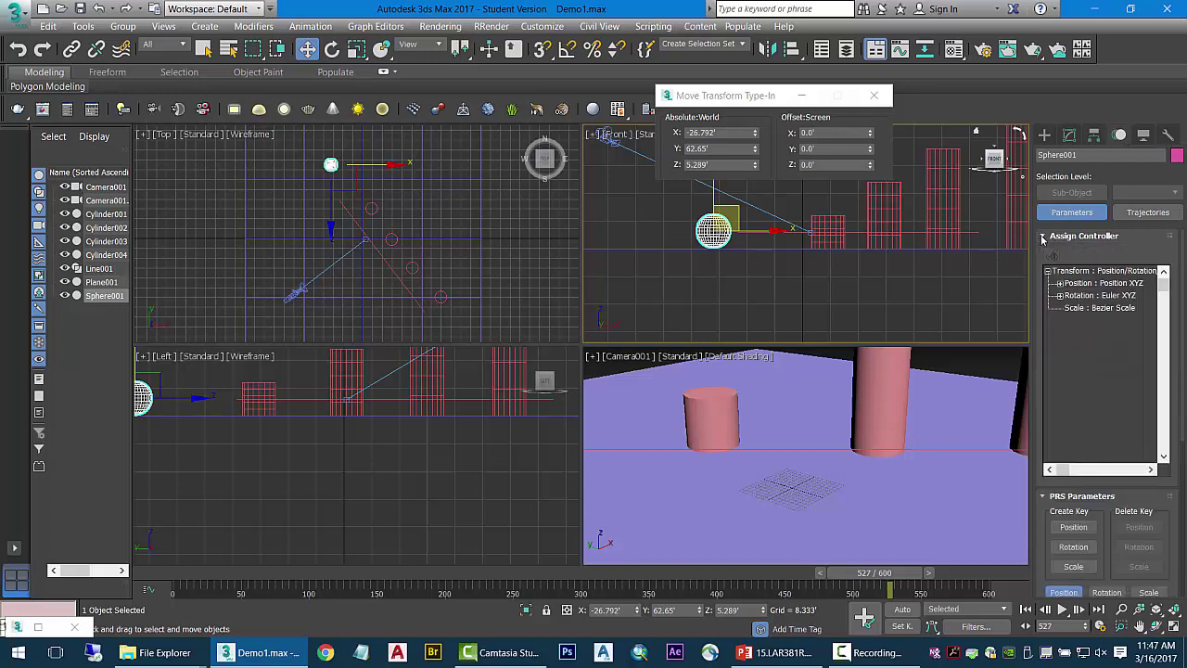
left_click(1061, 284)
left_click(1120, 284)
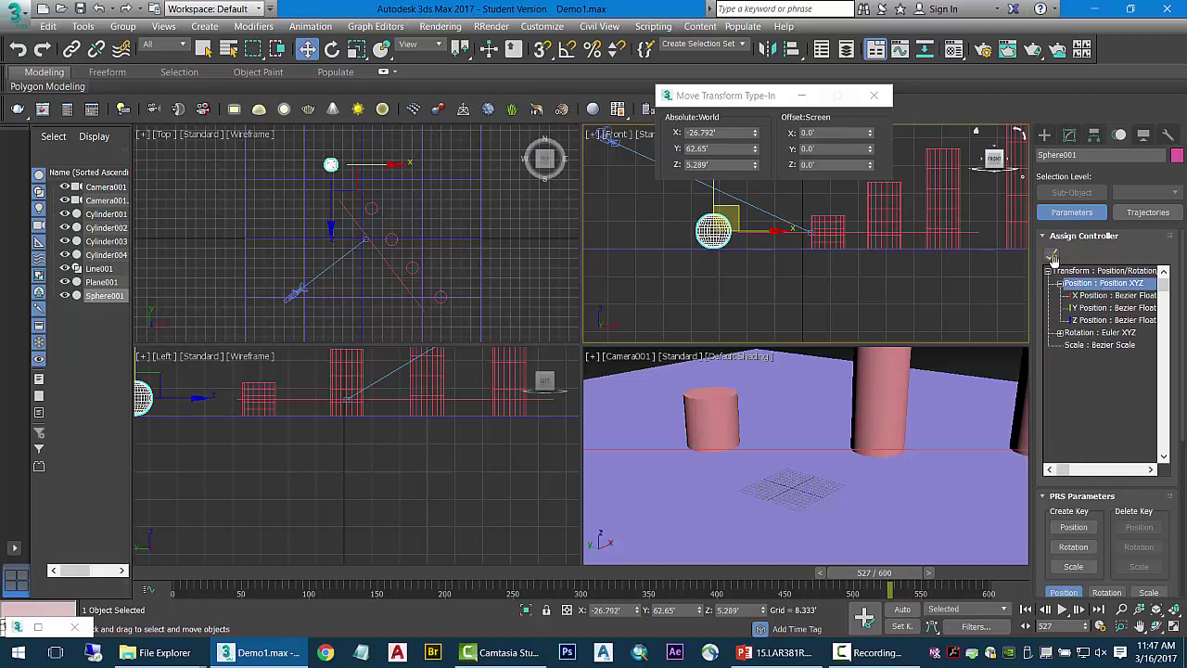
left_click(1053, 256)
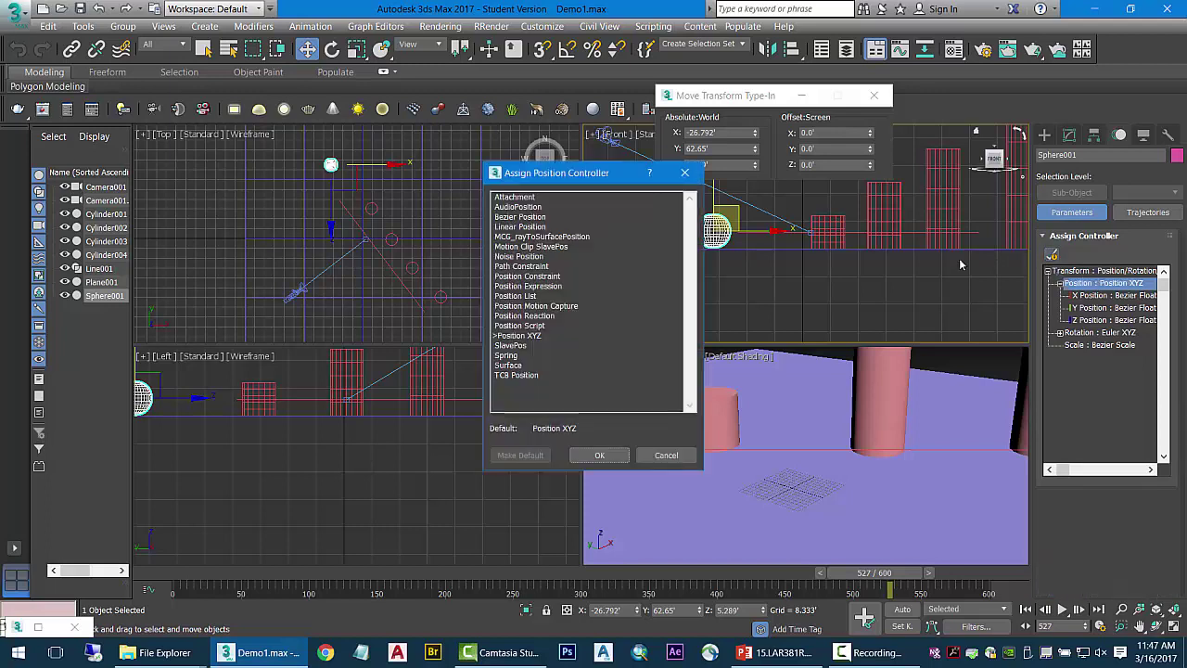
left_click(550, 266)
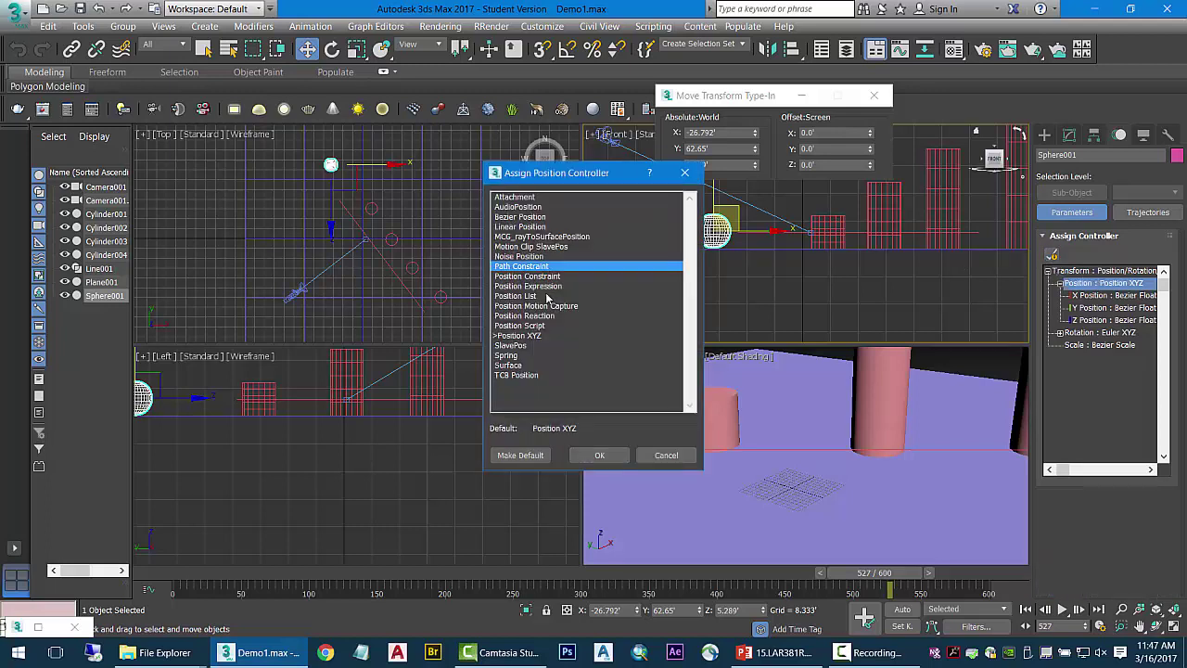
left_click(619, 456)
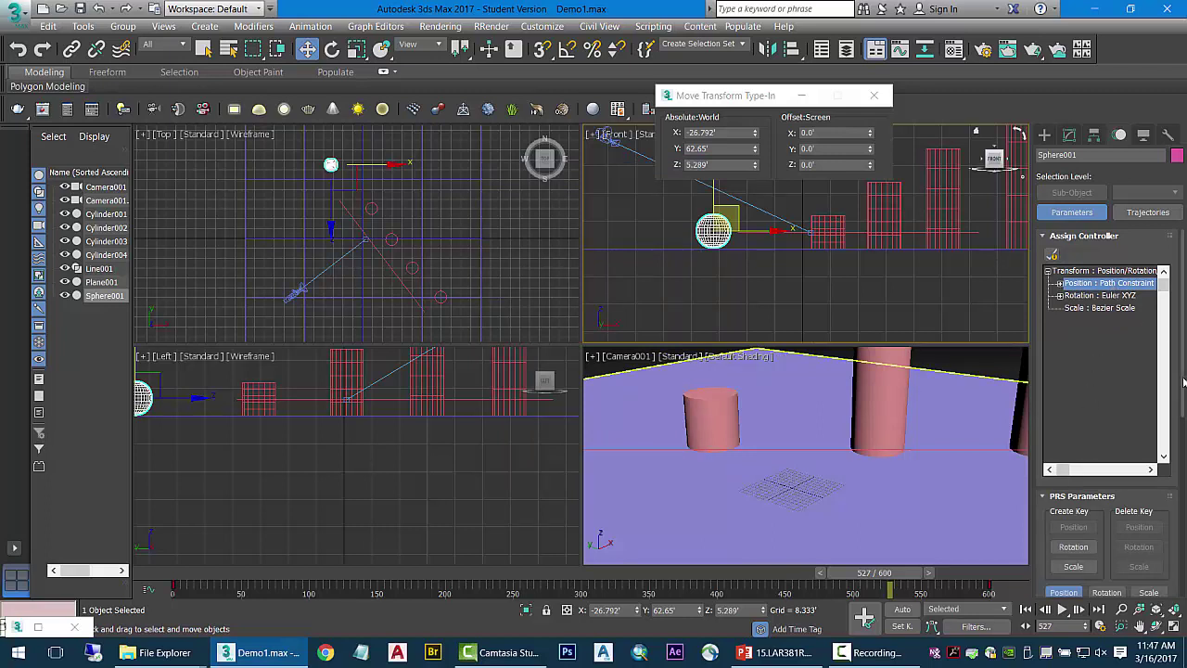
left_click_drag(1184, 384, 1184, 455)
- Add Line001 as Sphere001's path, rewind to frame 0 and play the animation
left_click(1103, 402)
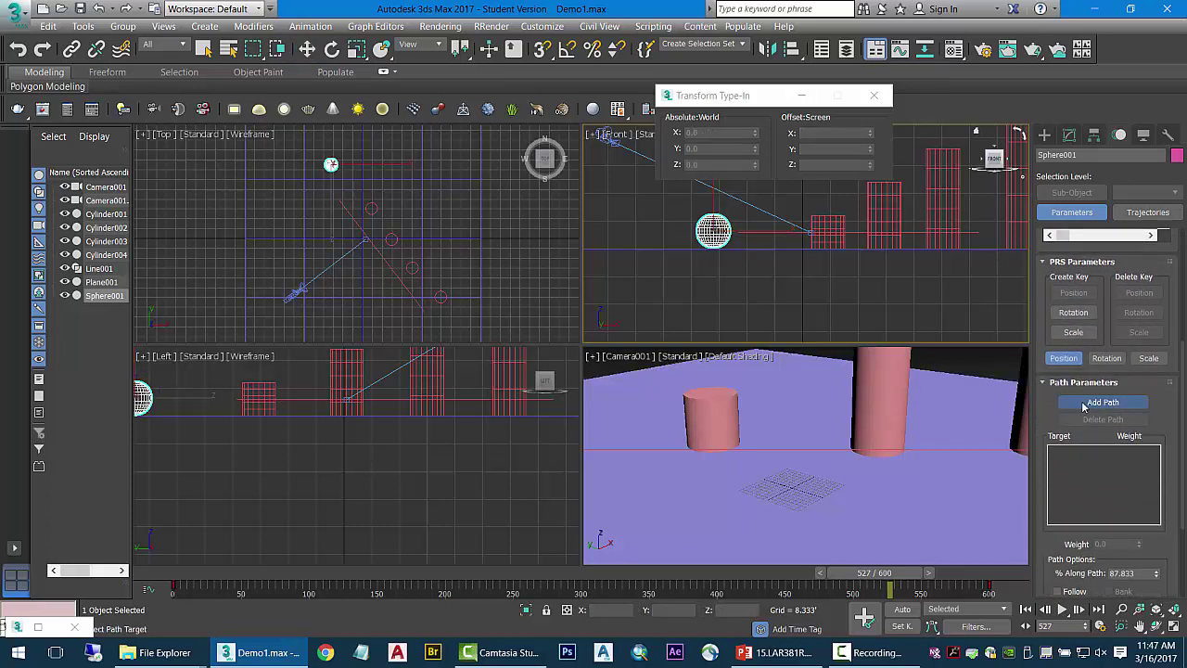
left_click(379, 249)
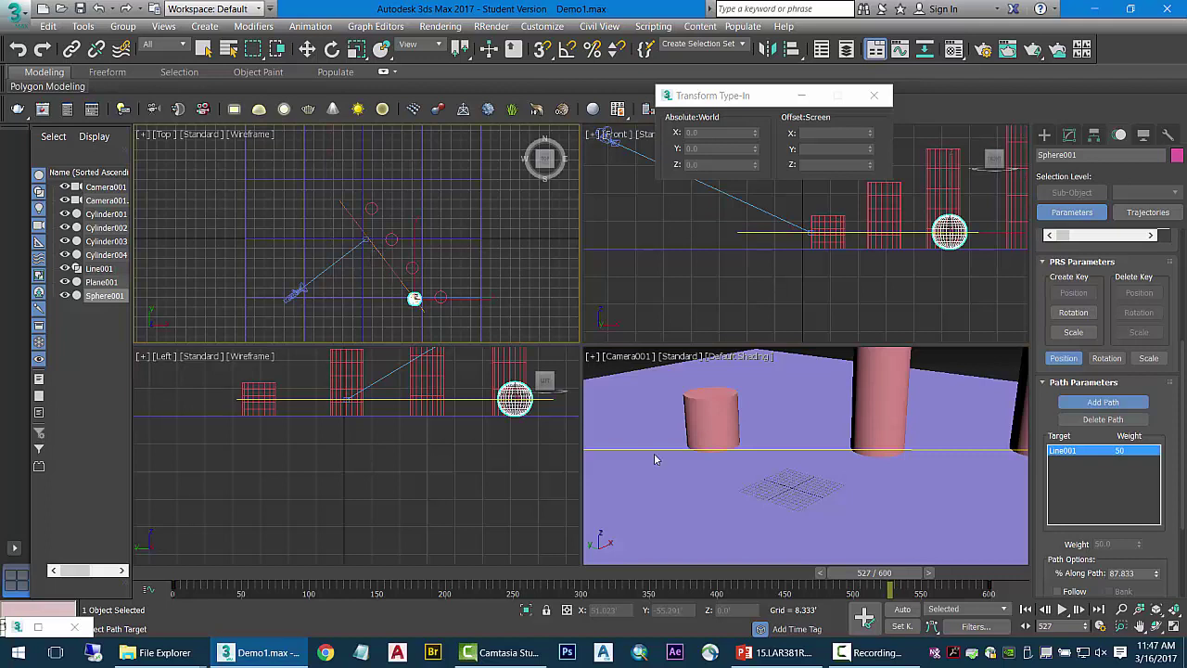
left_click_drag(872, 575, 99, 554)
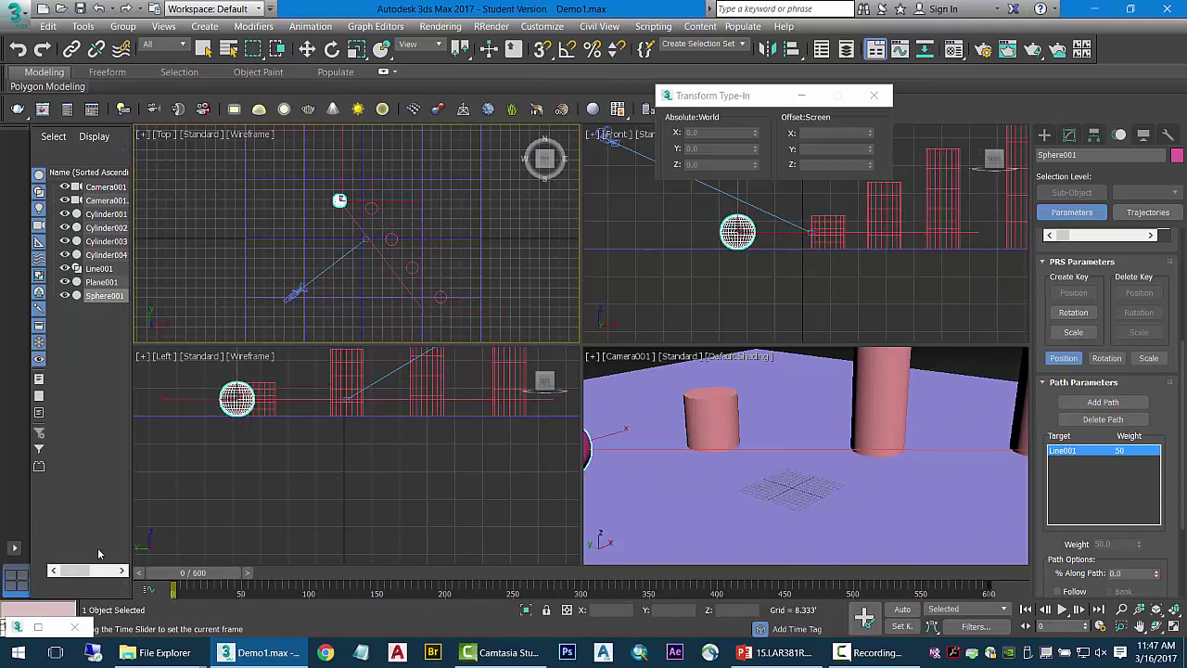
left_click(1103, 402)
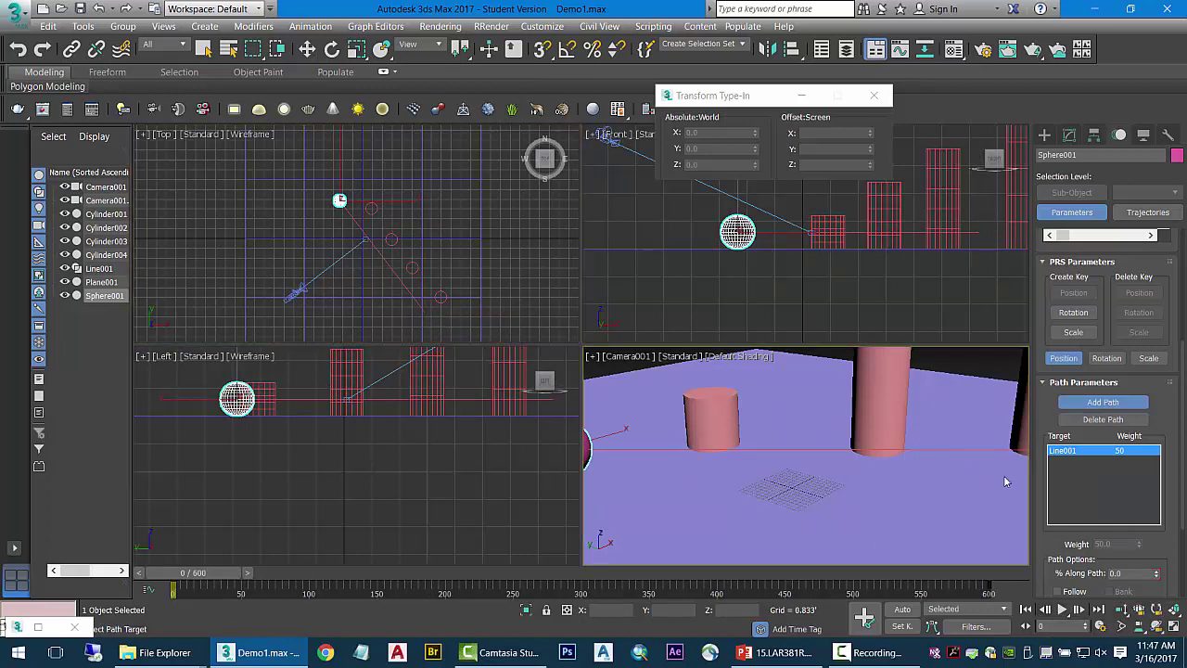
left_click(1063, 609)
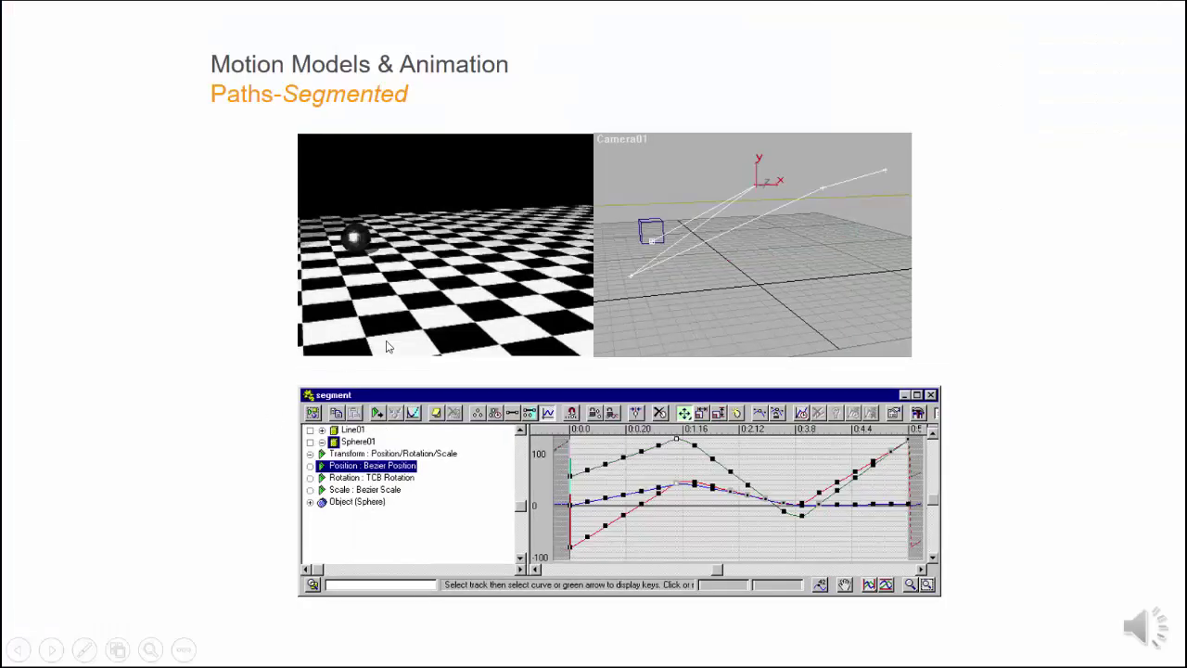
- Play the left Paths-Segmented video, then drag its seek bar back near the start
left_click(365, 281)
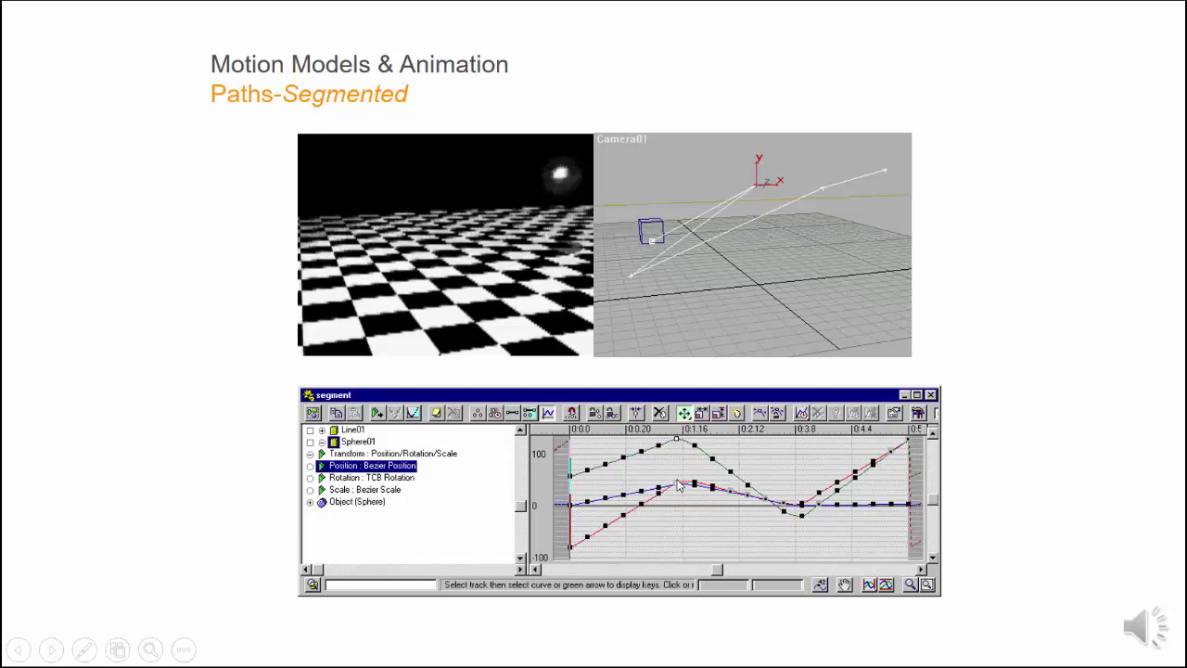
mouse_move(382, 289)
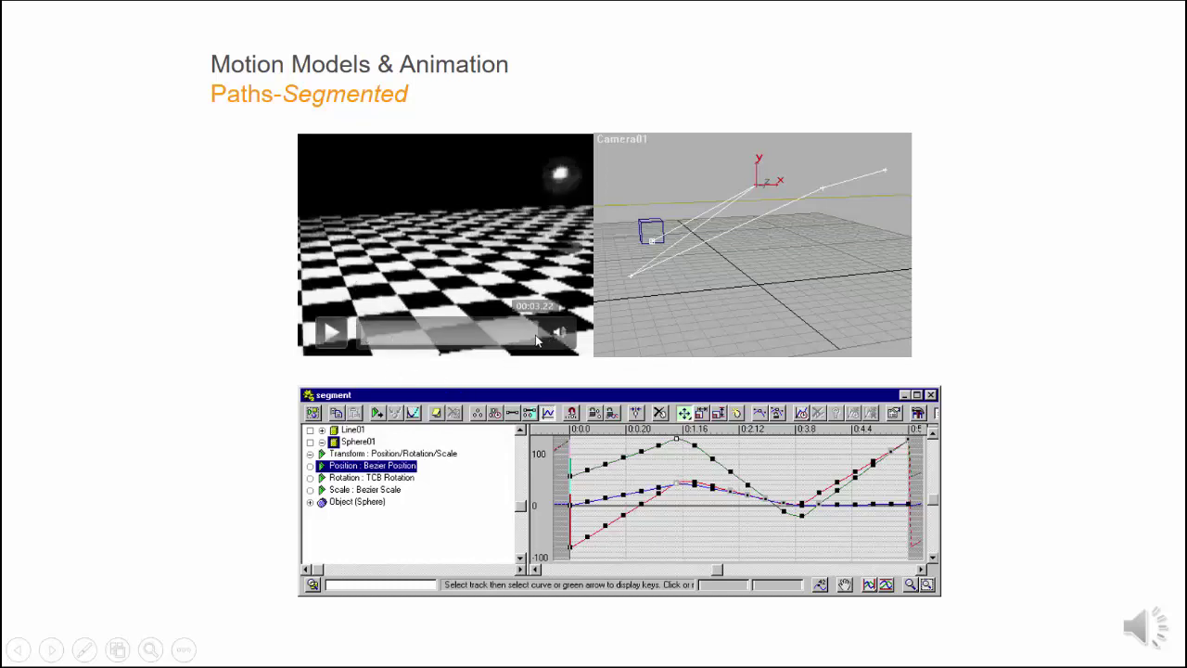
left_click_drag(535, 335, 375, 334)
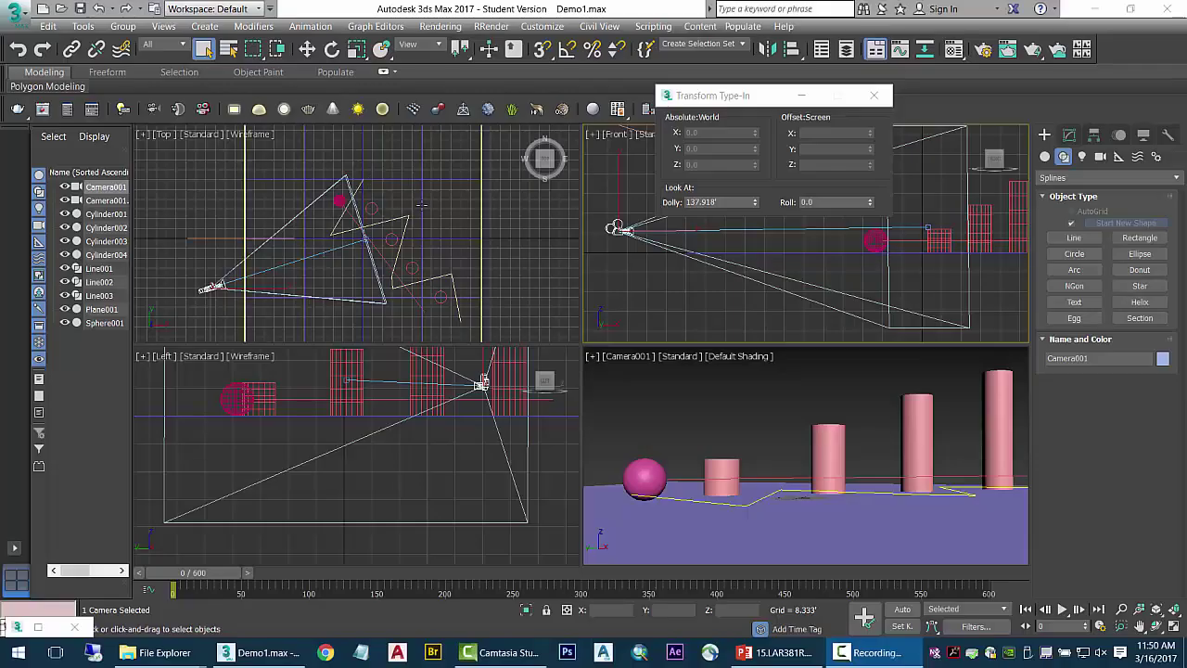
- Select Line002, enter its Vertex sub-object level, and activate Select and Move
left_click(336, 226)
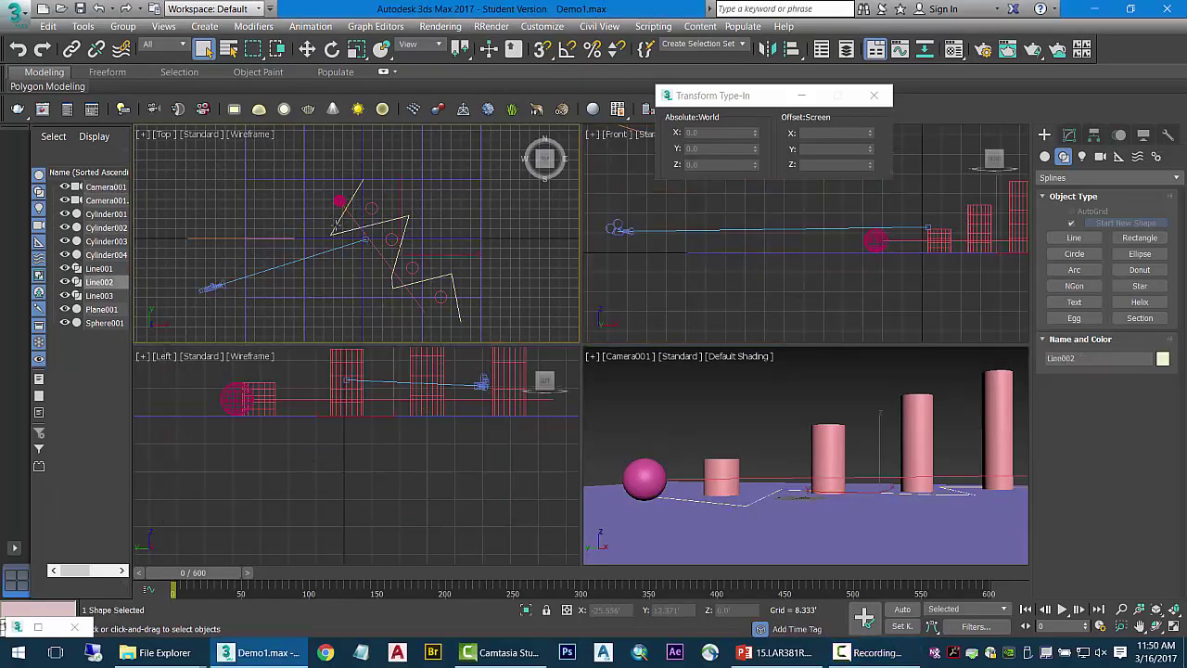
left_click(1070, 135)
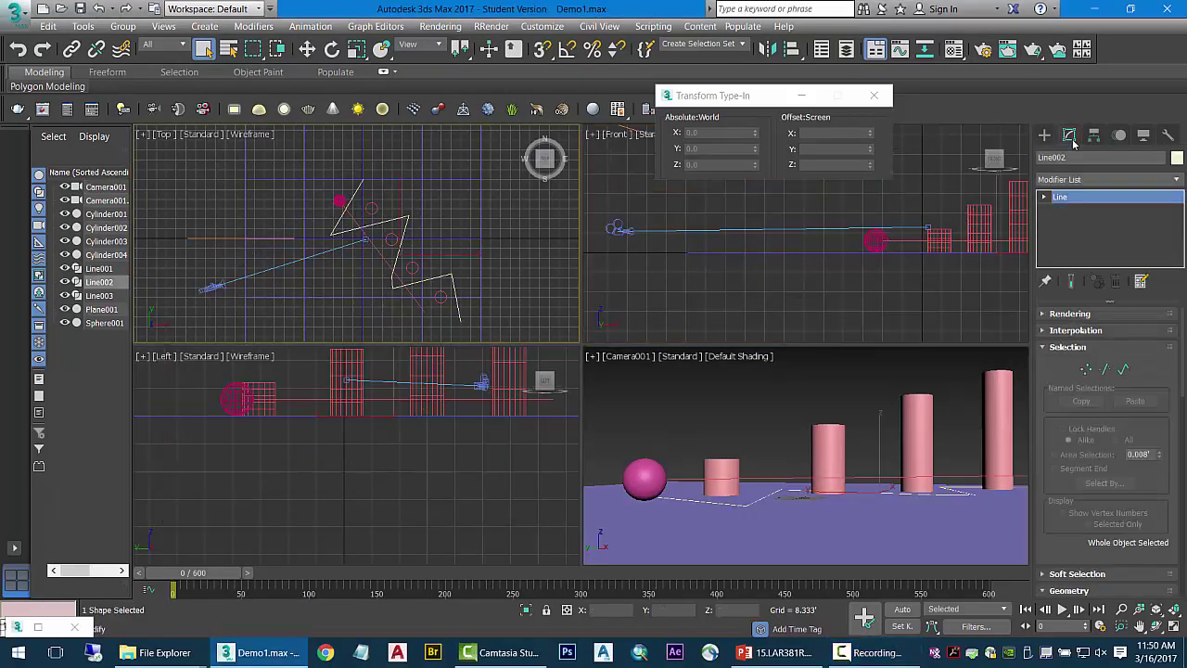
left_click(1044, 198)
left_click(1072, 210)
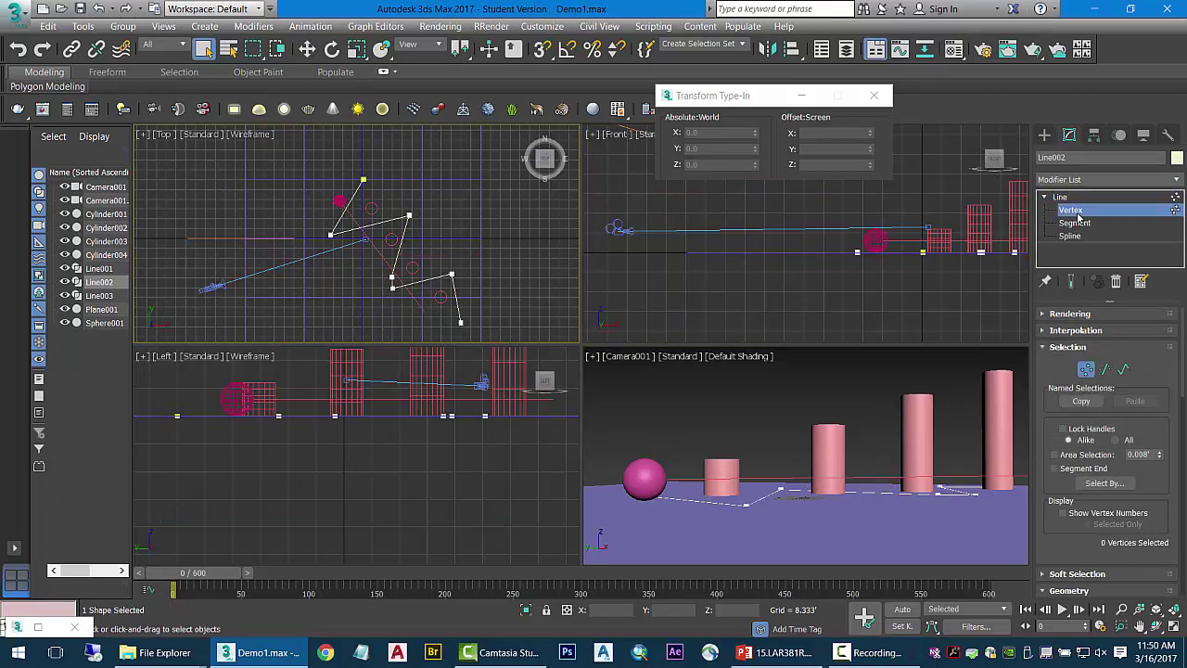
left_click(307, 48)
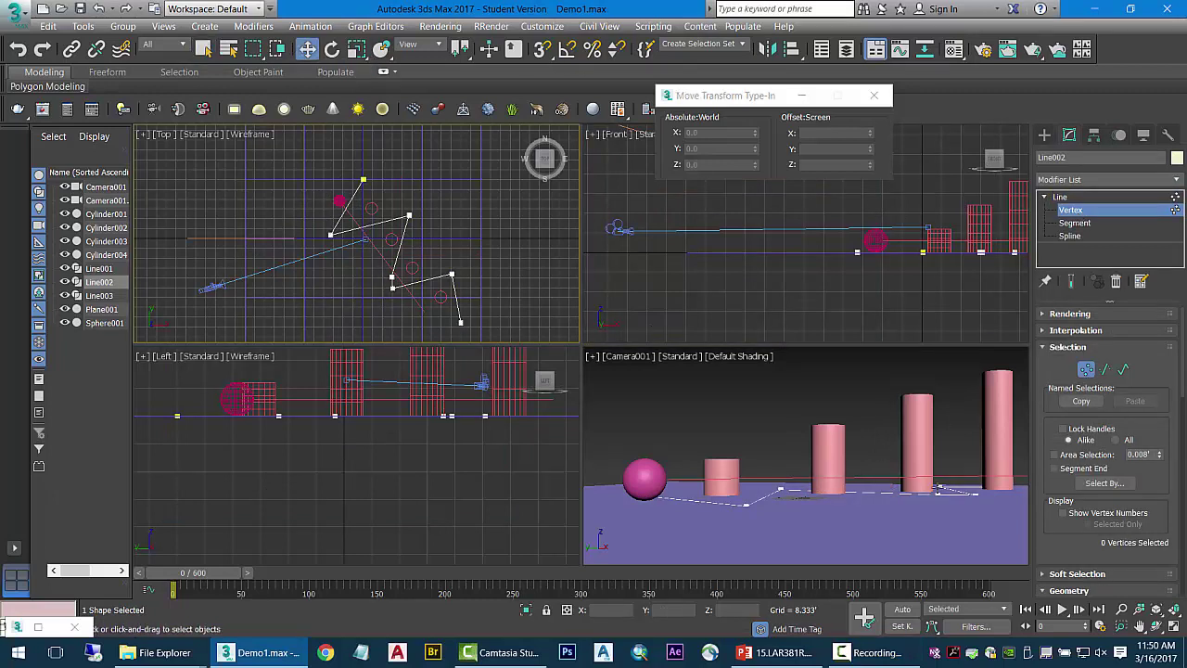
- Drag the line's second vertex up to about 10 ft and move the fourth vertex
left_click(745, 504)
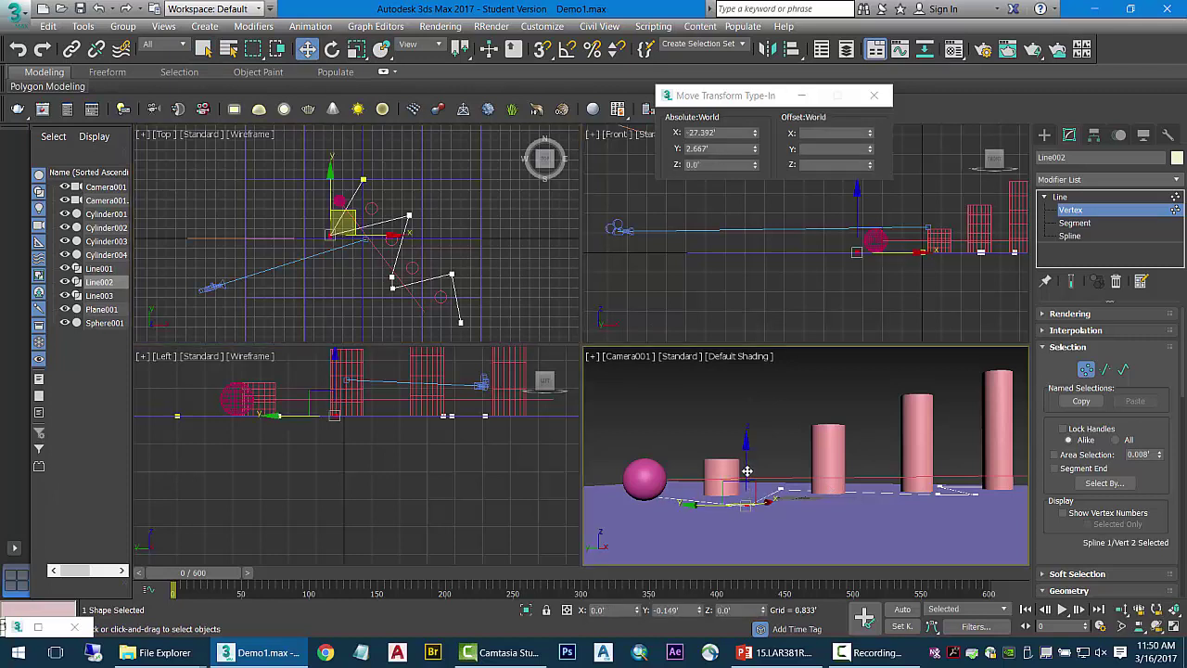
left_click_drag(746, 471, 747, 424)
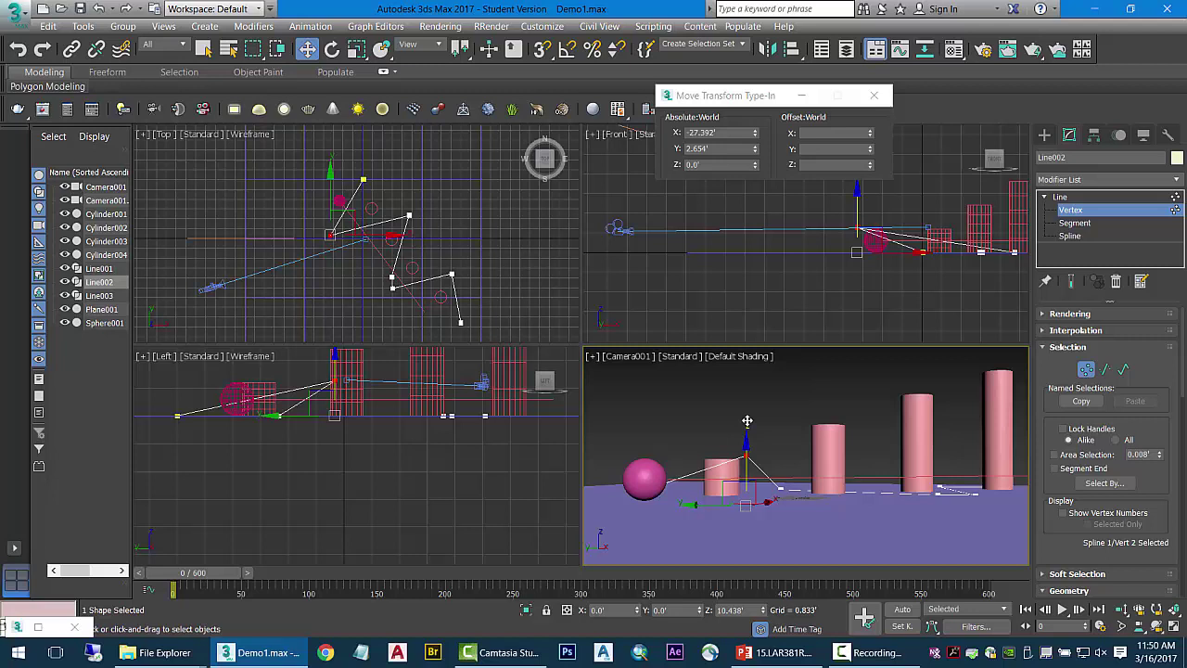
left_click_drag(747, 420, 747, 422)
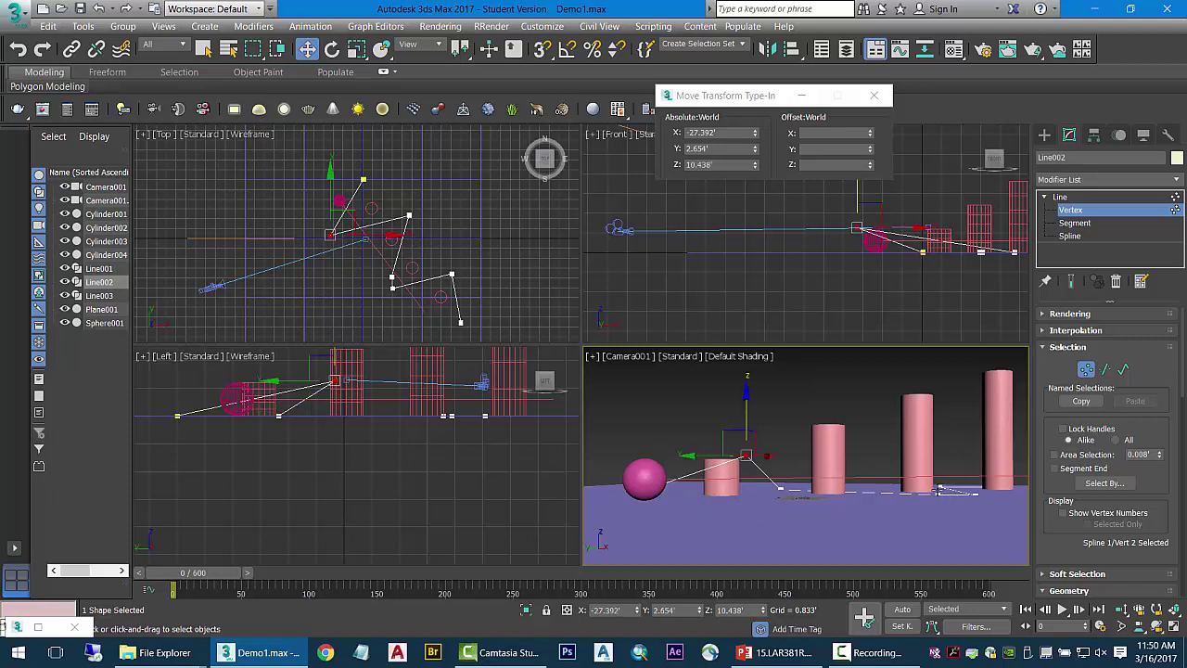
left_click(939, 492)
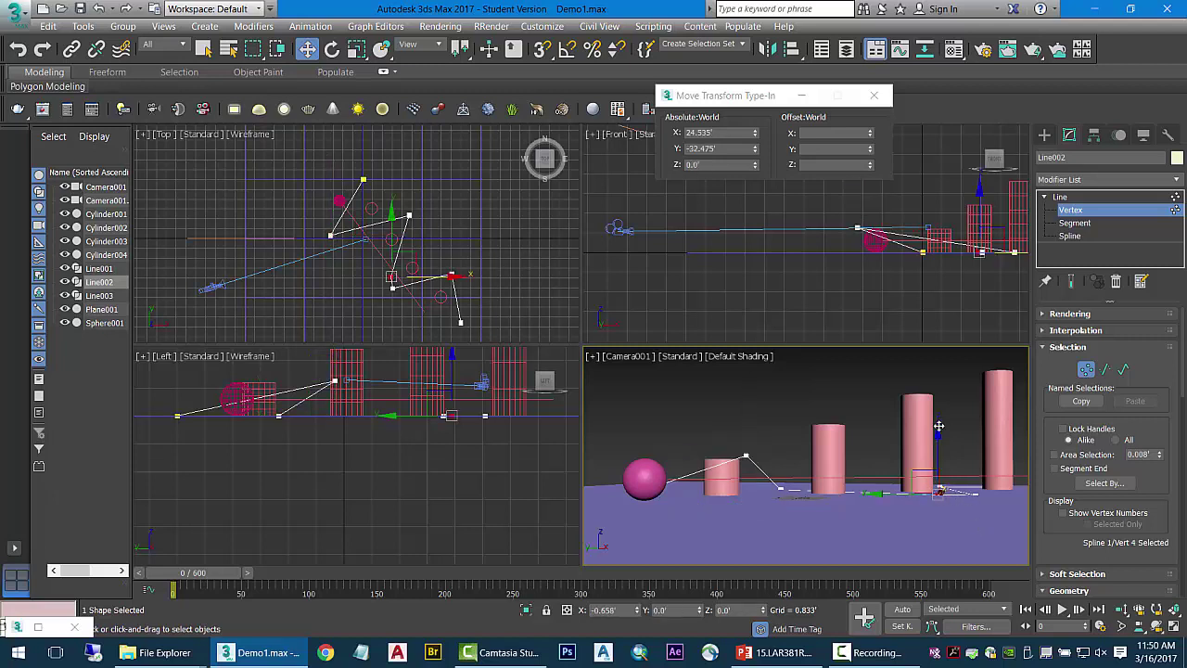
left_click_drag(939, 426, 935, 380)
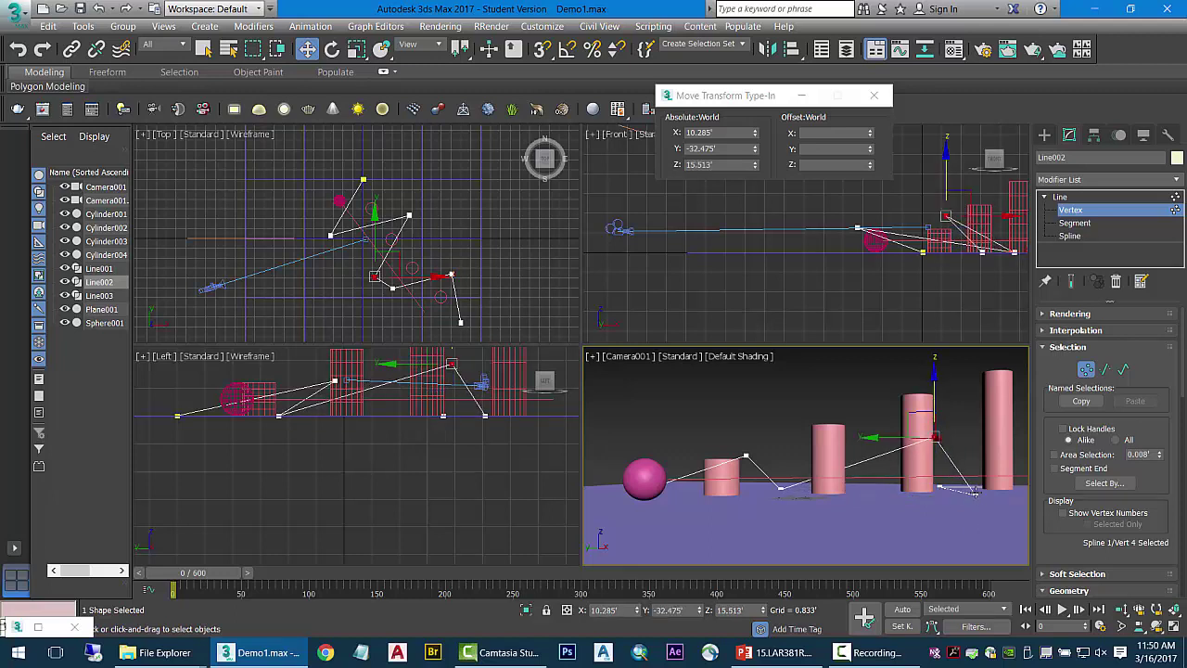
- Raise the fifth and seventh vertices to 26.038' and 46.792' along Z
left_click(975, 491)
left_click_drag(975, 473, 974, 380)
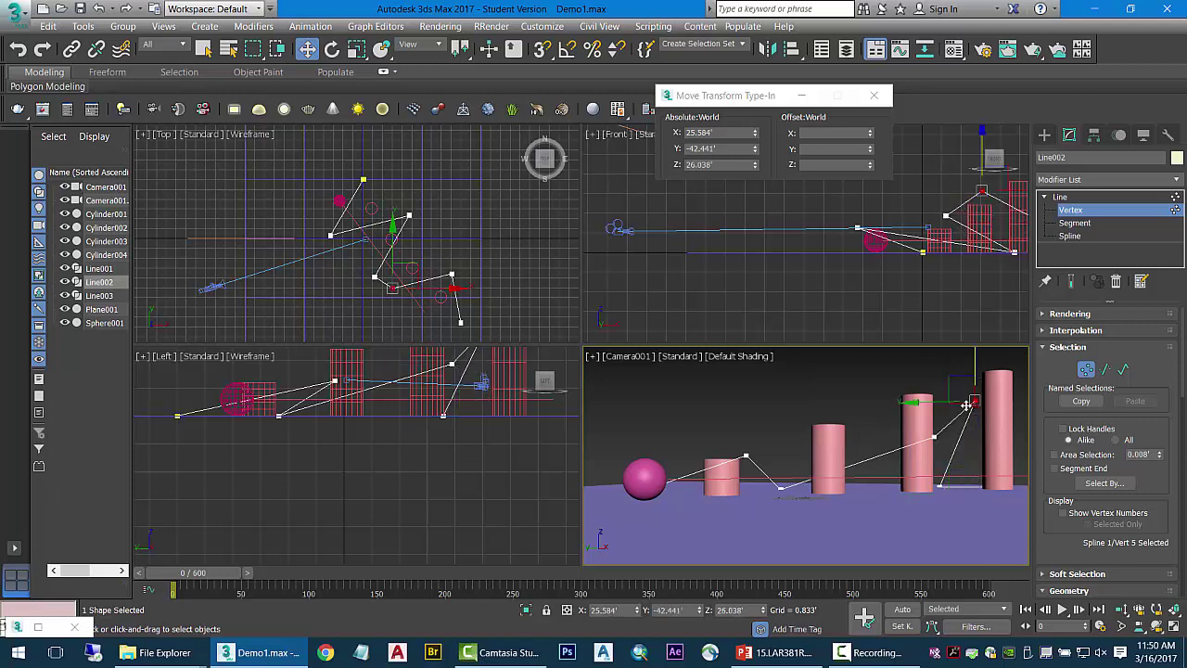
middle_click_drag(972, 453, 838, 443)
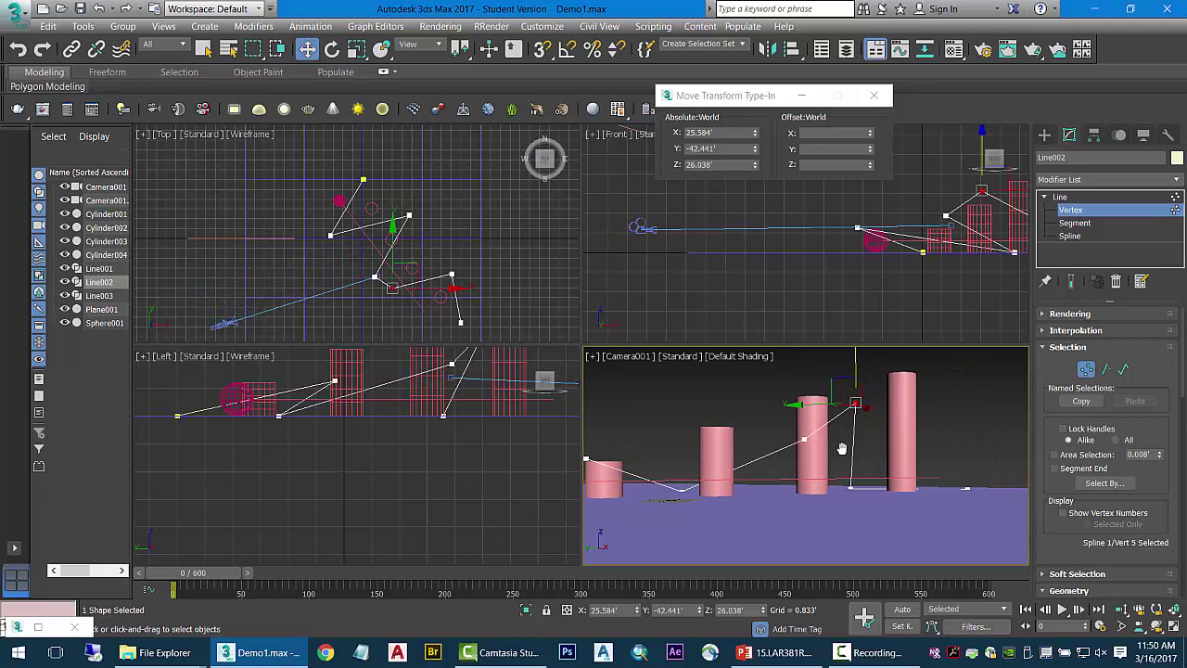
left_click(967, 488)
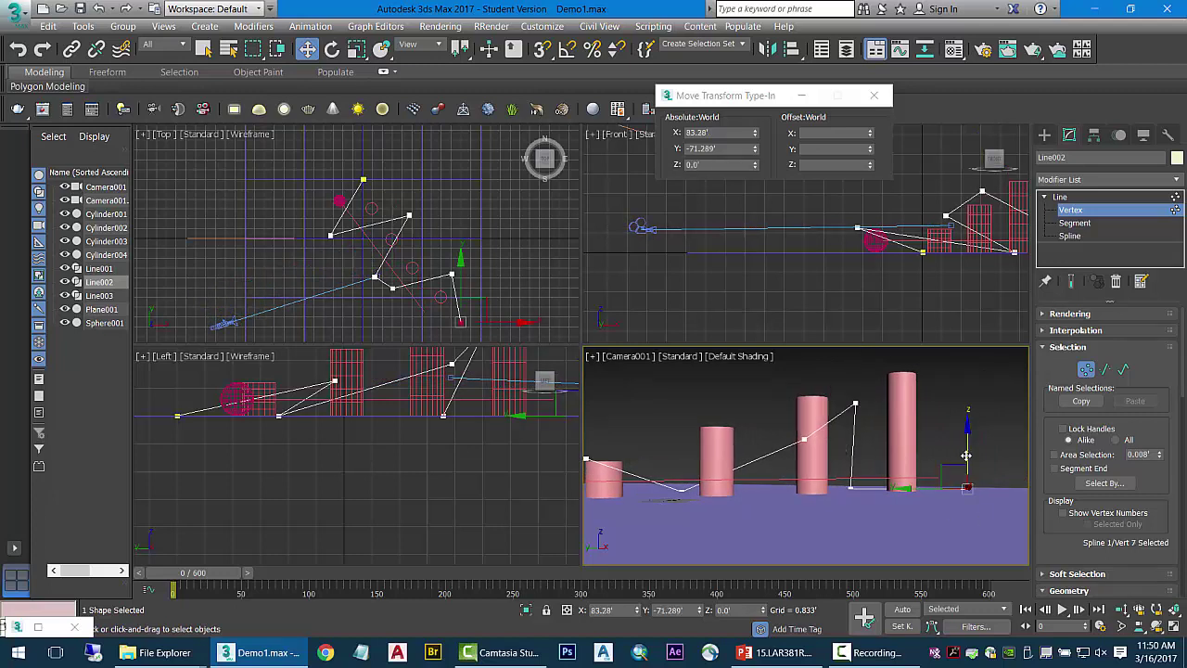
left_click_drag(968, 457, 967, 327)
left_click(692, 387)
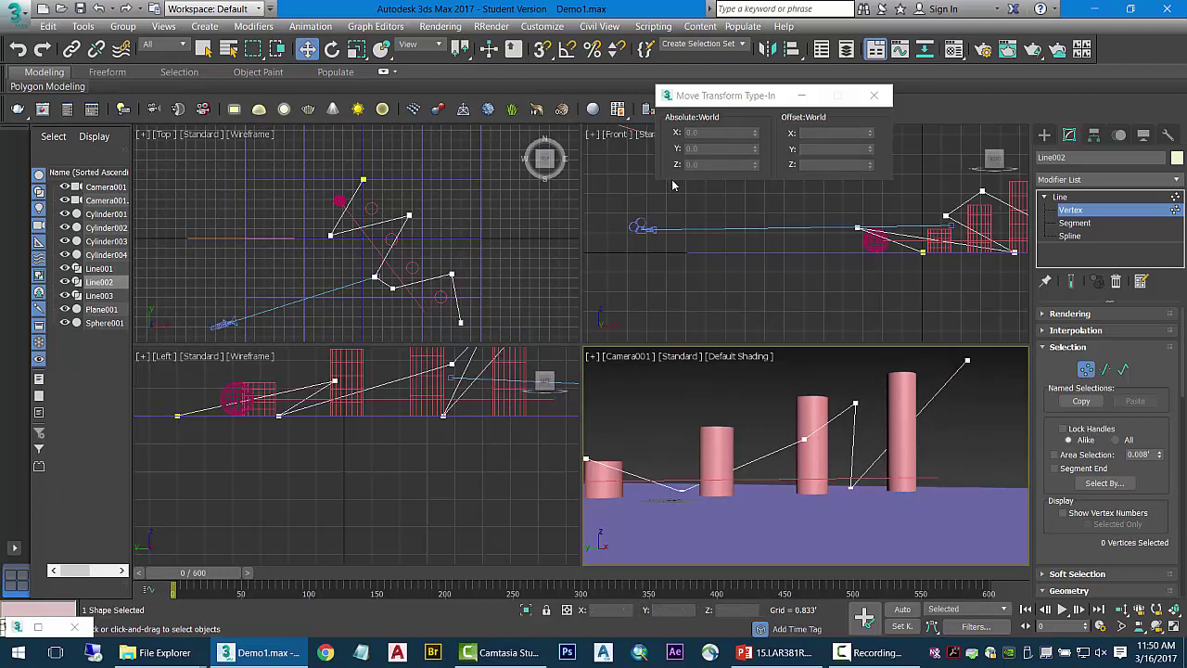
- Create a Standard Primitives sphere near the path's start in the Top view
left_click(1044, 134)
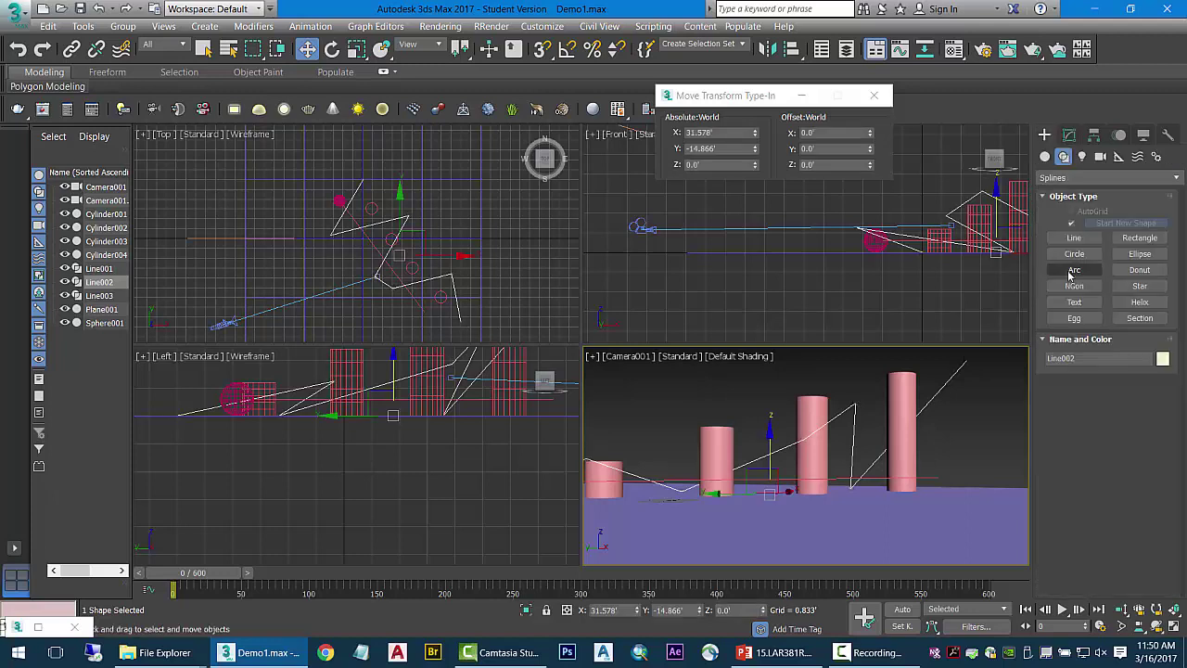
left_click(1046, 156)
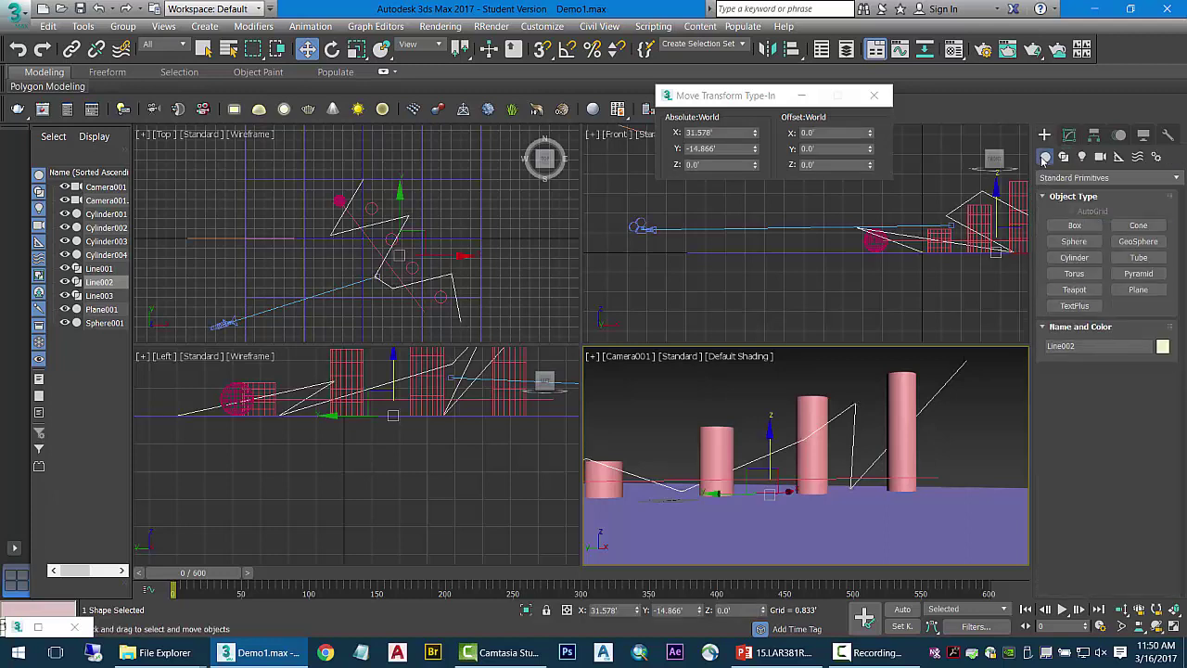
left_click(1073, 241)
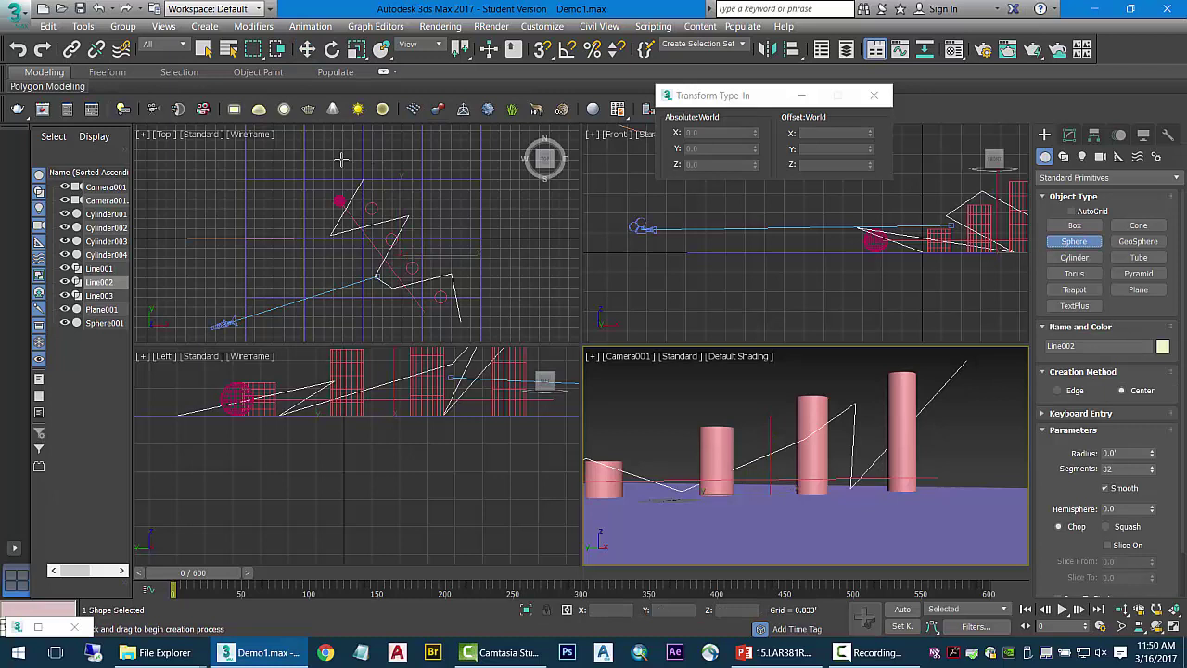
left_click_drag(346, 177, 352, 178)
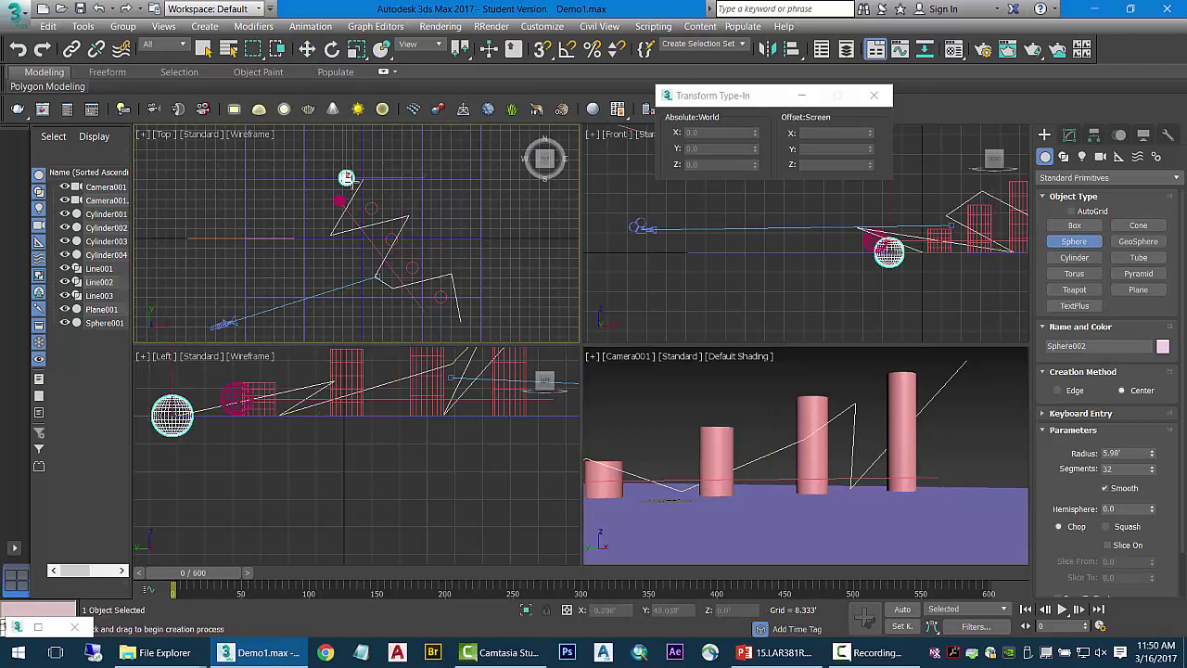
- Set the new sphere's radius to 5 in the Modify panel
key("w")
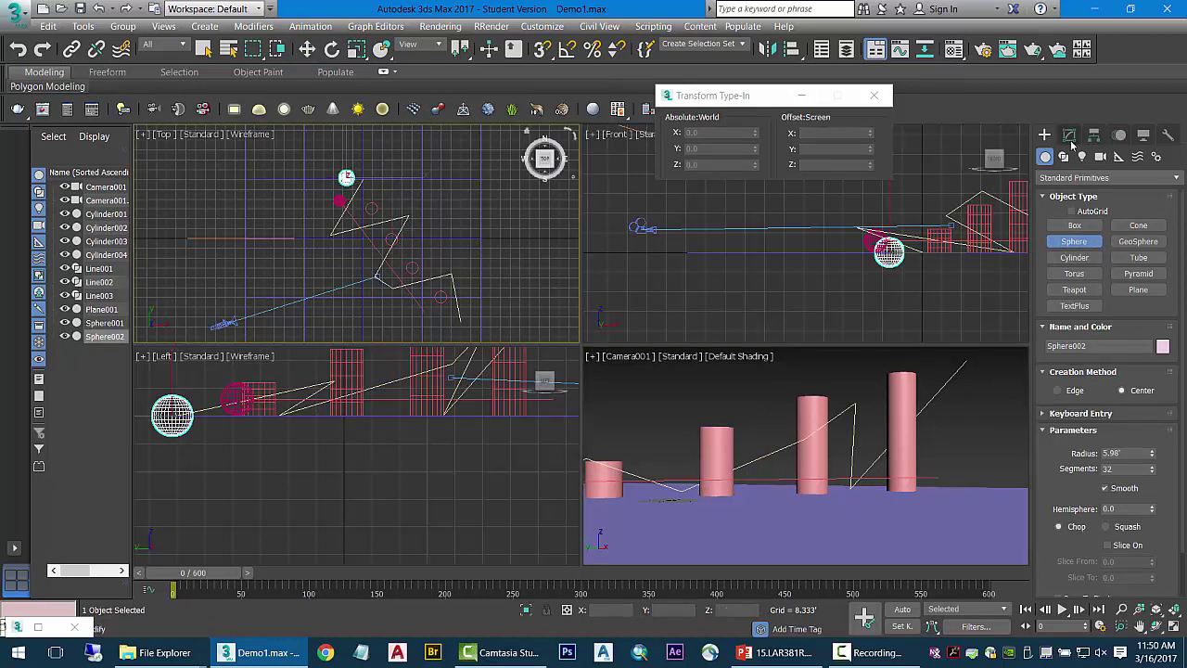
left_click(1070, 137)
left_click_drag(1123, 336, 1051, 339)
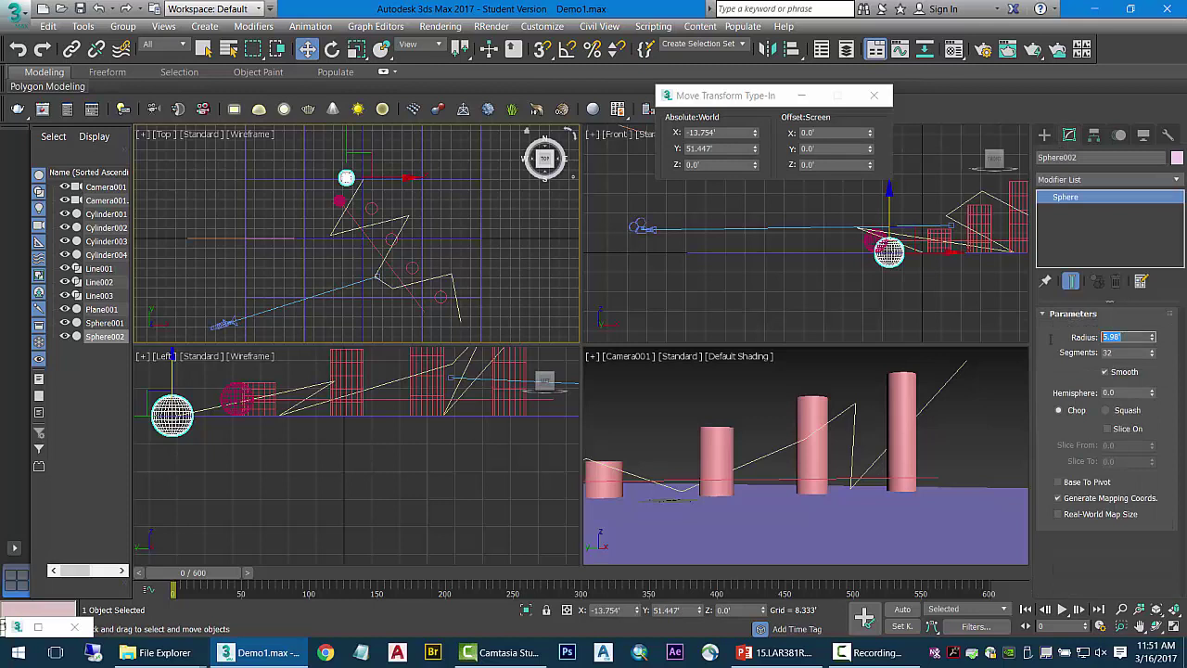
type("5")
key("Return")
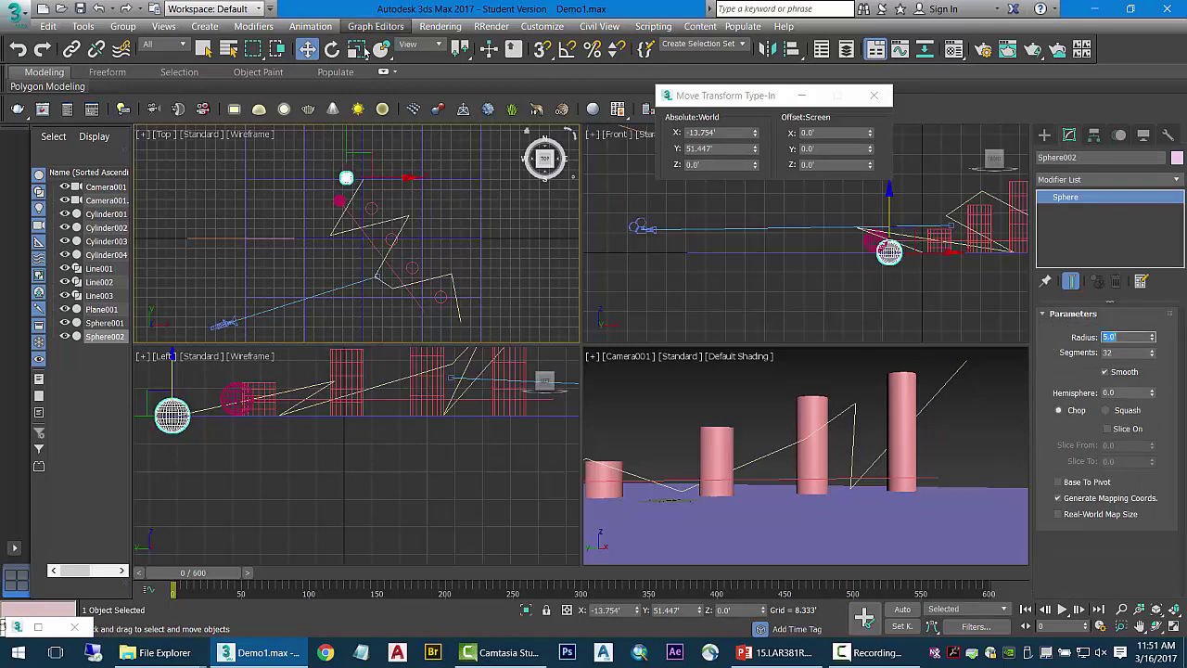
- Raise the sphere to Z 5.0' with Move Type-In and save the scene
right_click(307, 52)
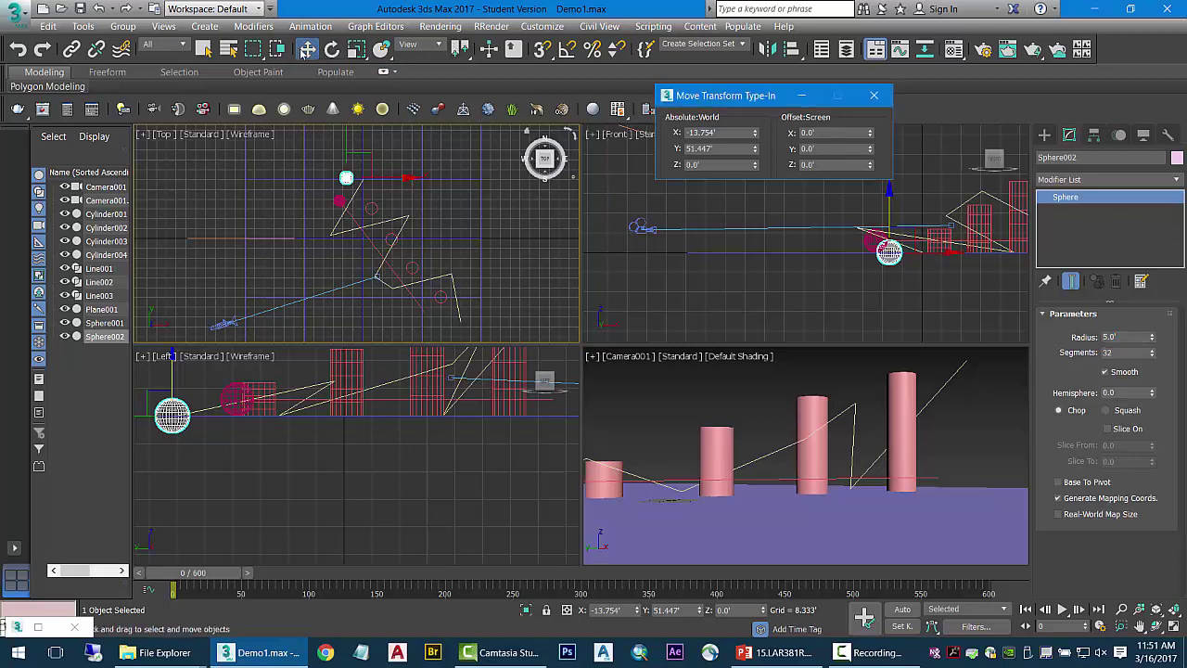
double_click(707, 165)
type("5")
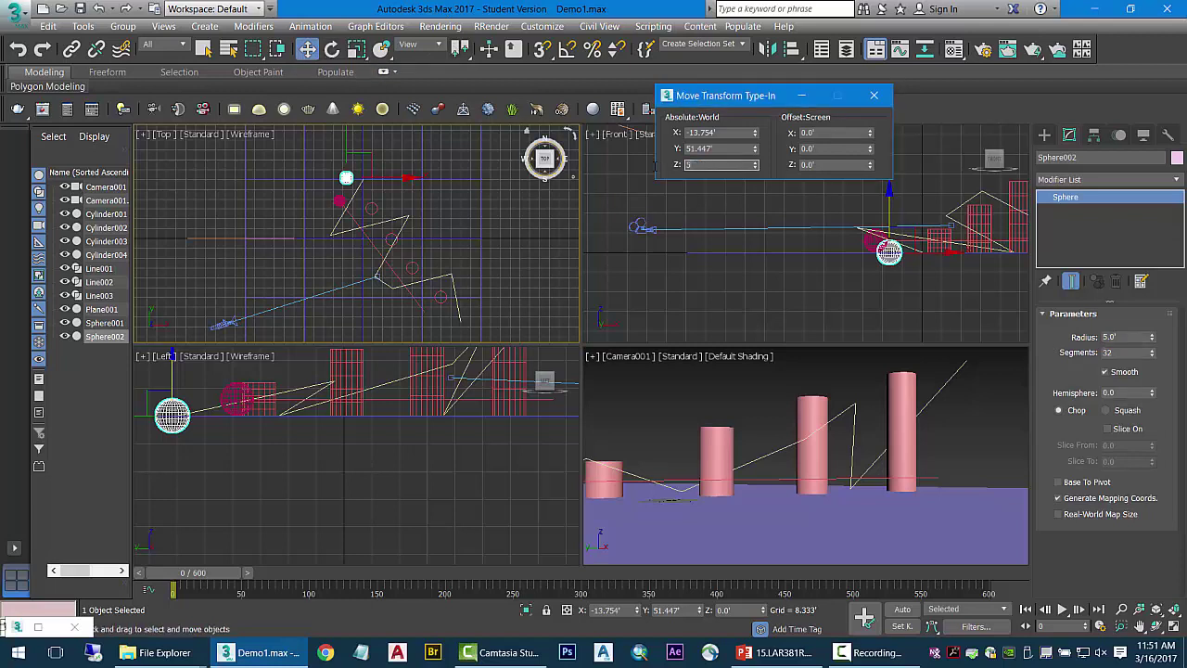
key("Return")
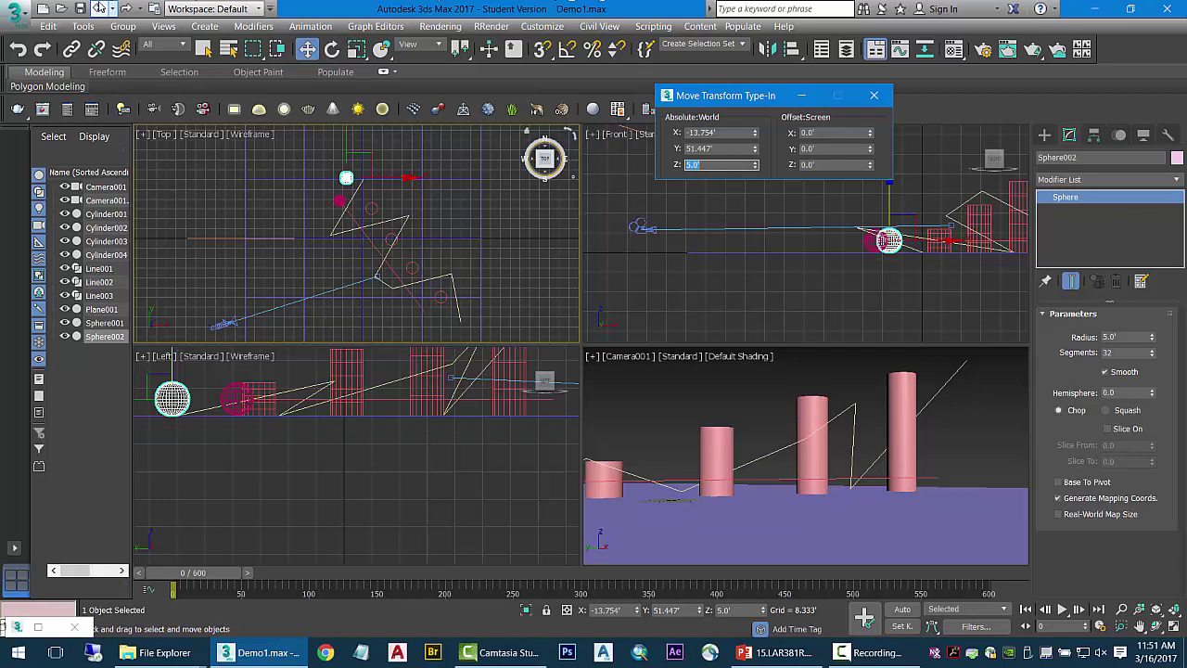
left_click(81, 8)
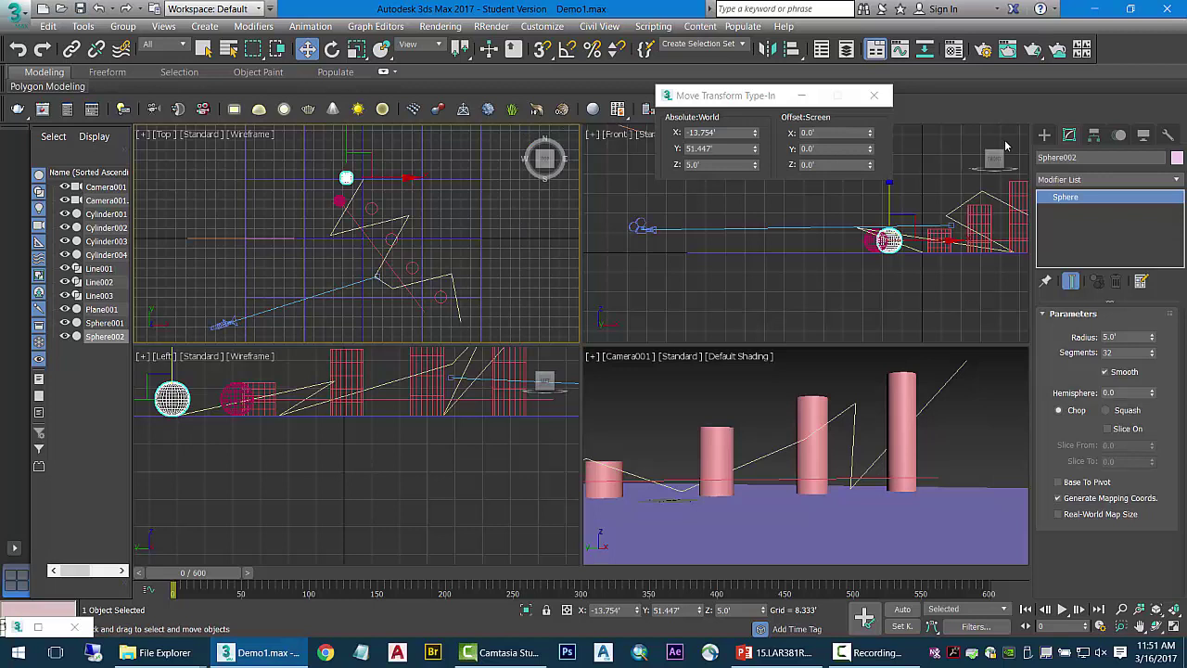
- Replace Sphere002's position controller with a Path Constraint in the Motion panel
left_click(1118, 137)
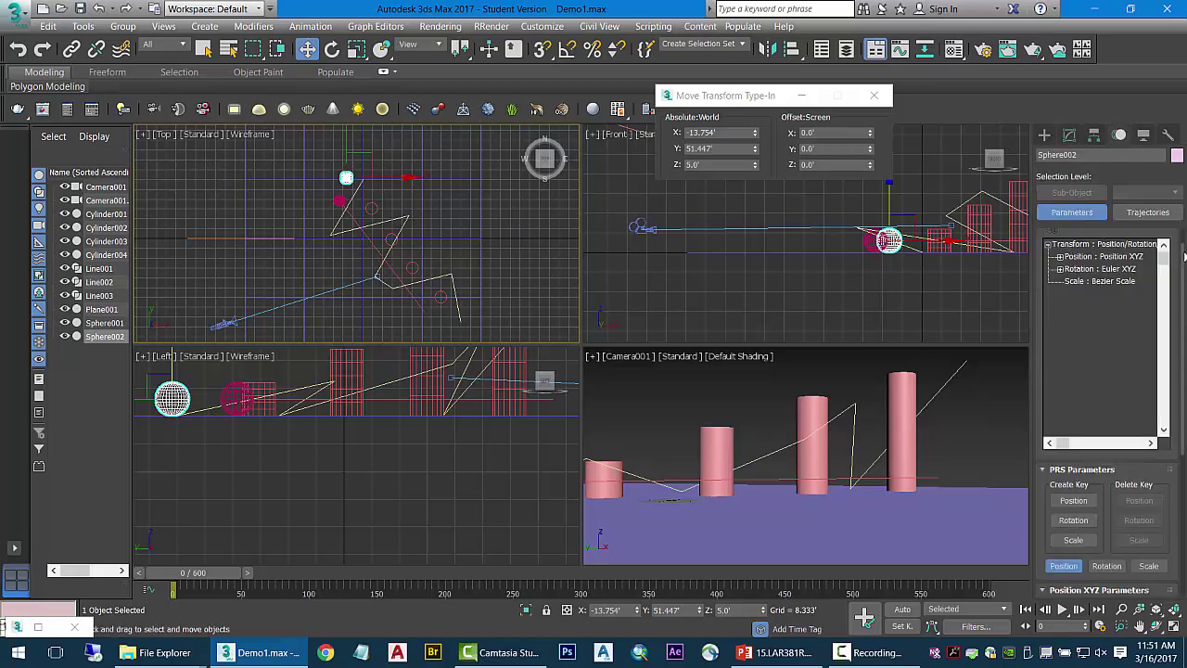
left_click_drag(1183, 255, 1180, 222)
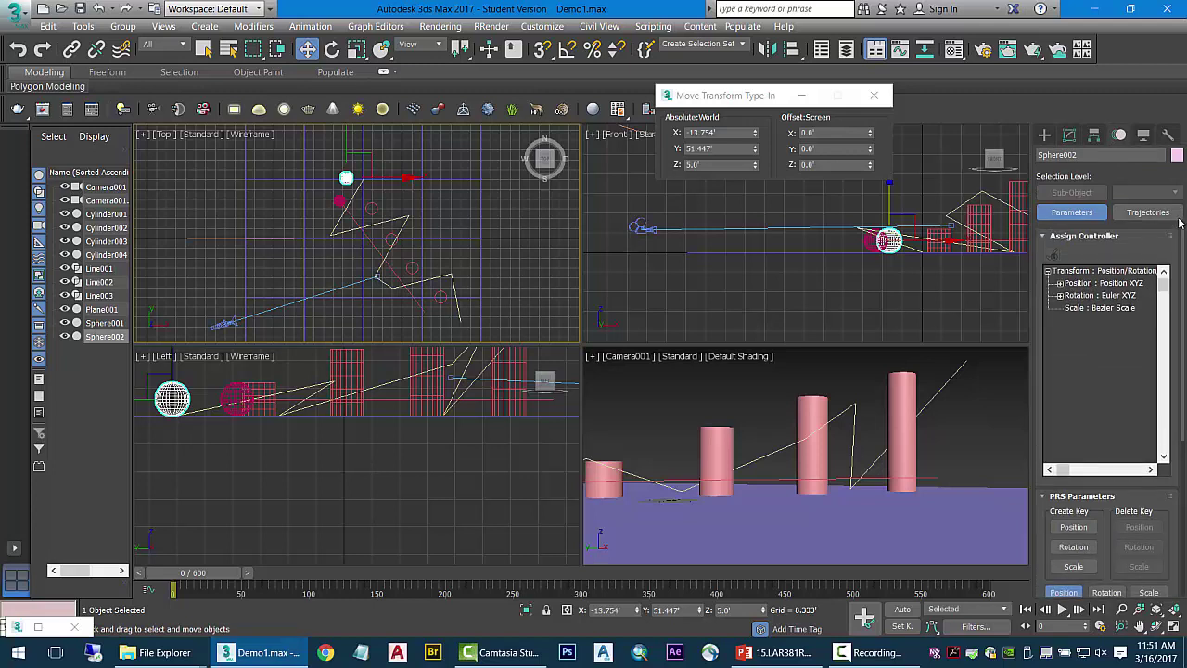
left_click(1071, 285)
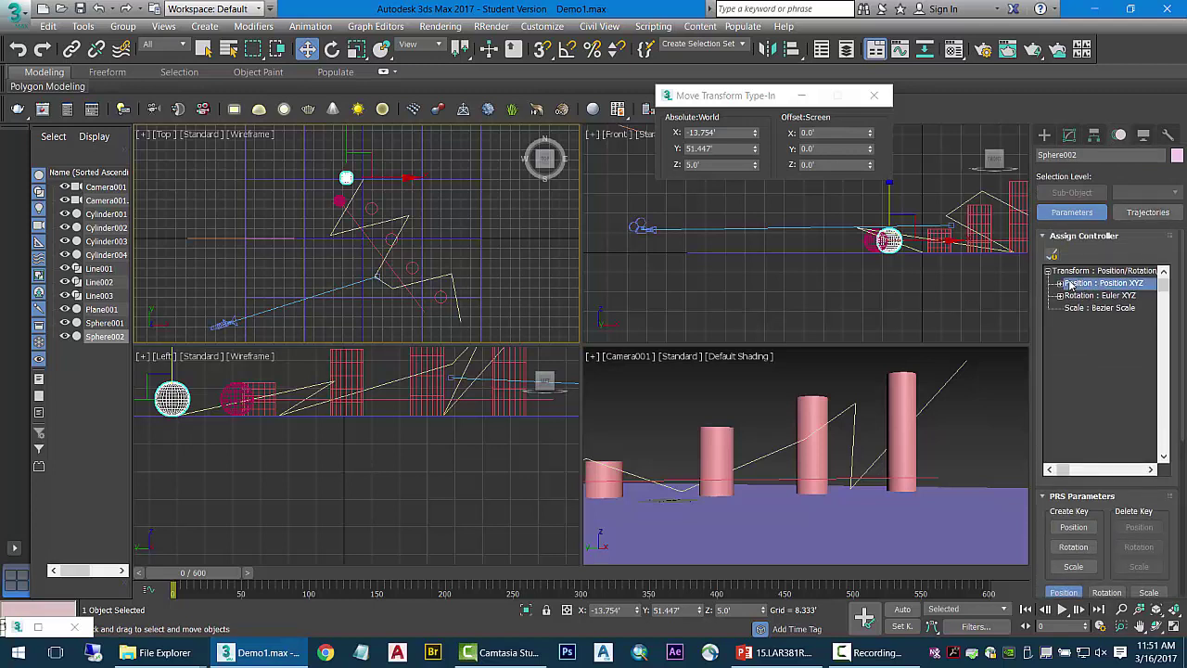
left_click(1051, 255)
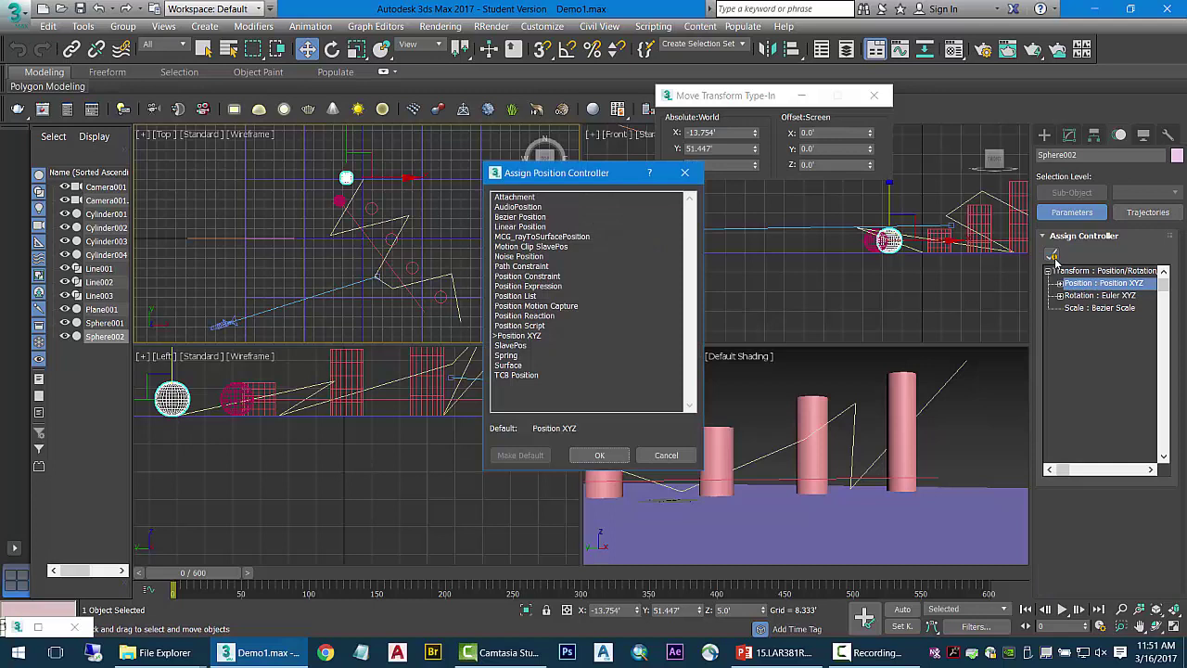
left_click(538, 267)
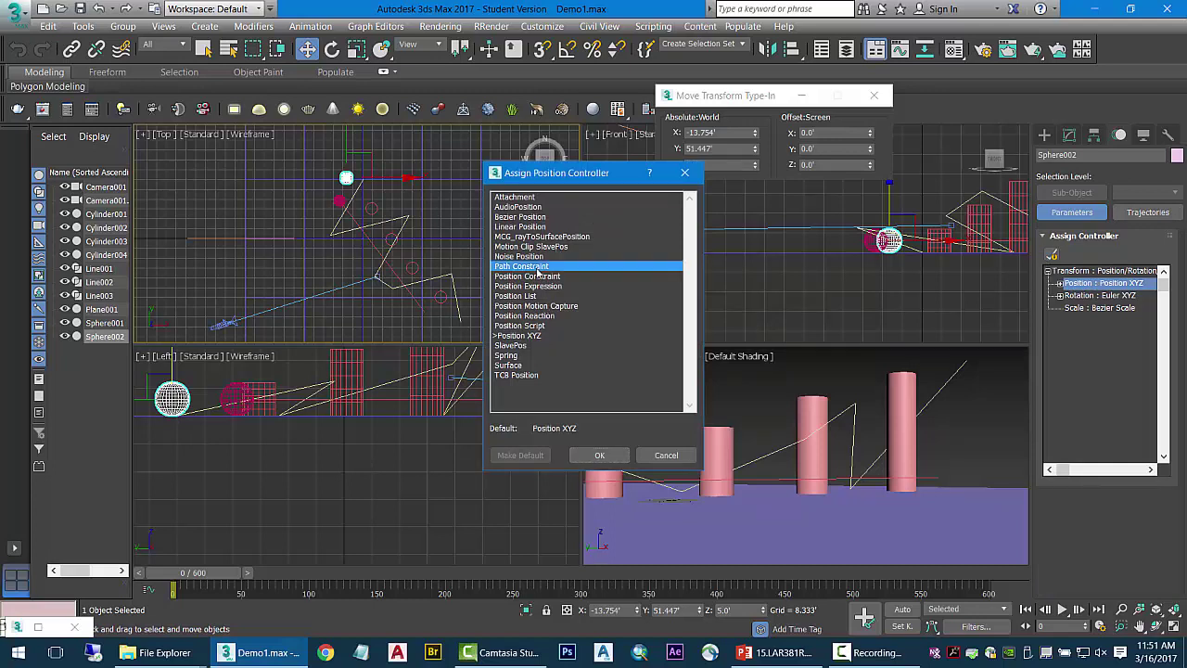
left_click(601, 455)
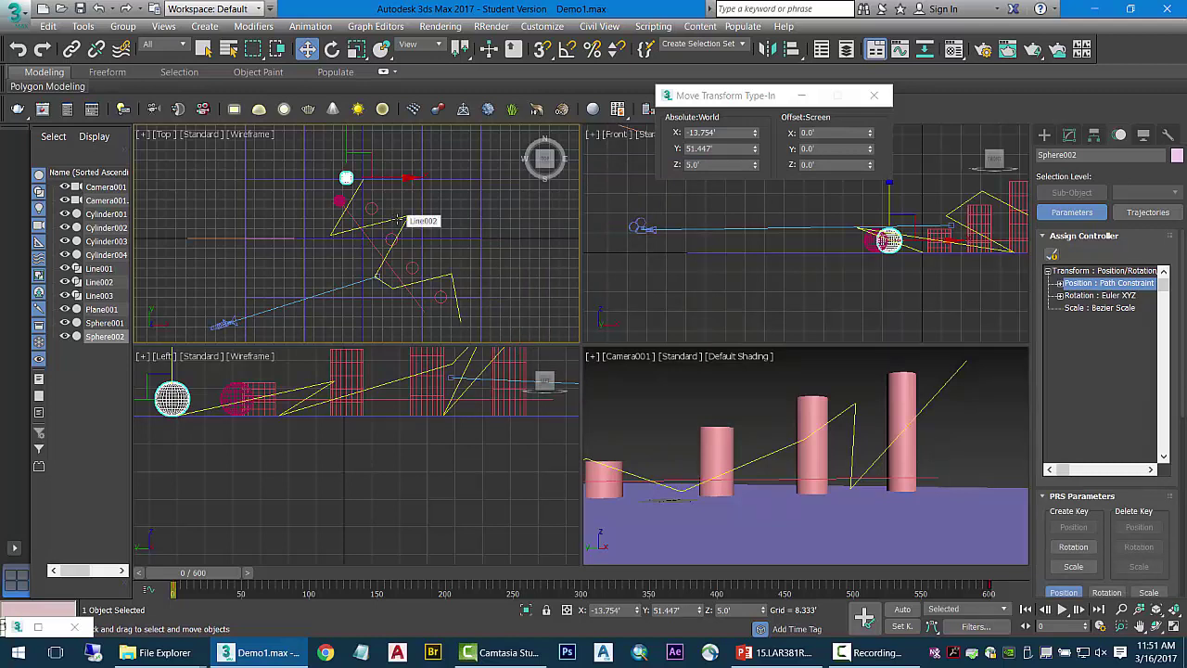
left_click(1084, 236)
left_click(1084, 236)
- Add Line002 as Sphere002's path and scrub the time slider to preview
scroll(1183, 417, "down", 5)
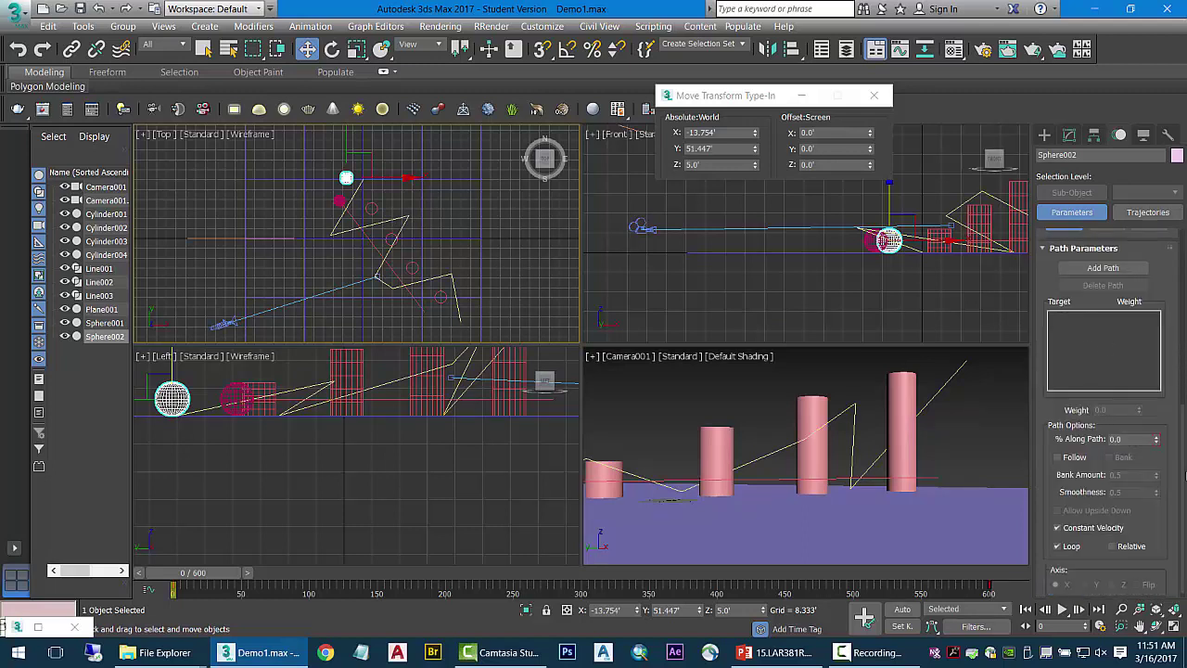
left_click(1103, 267)
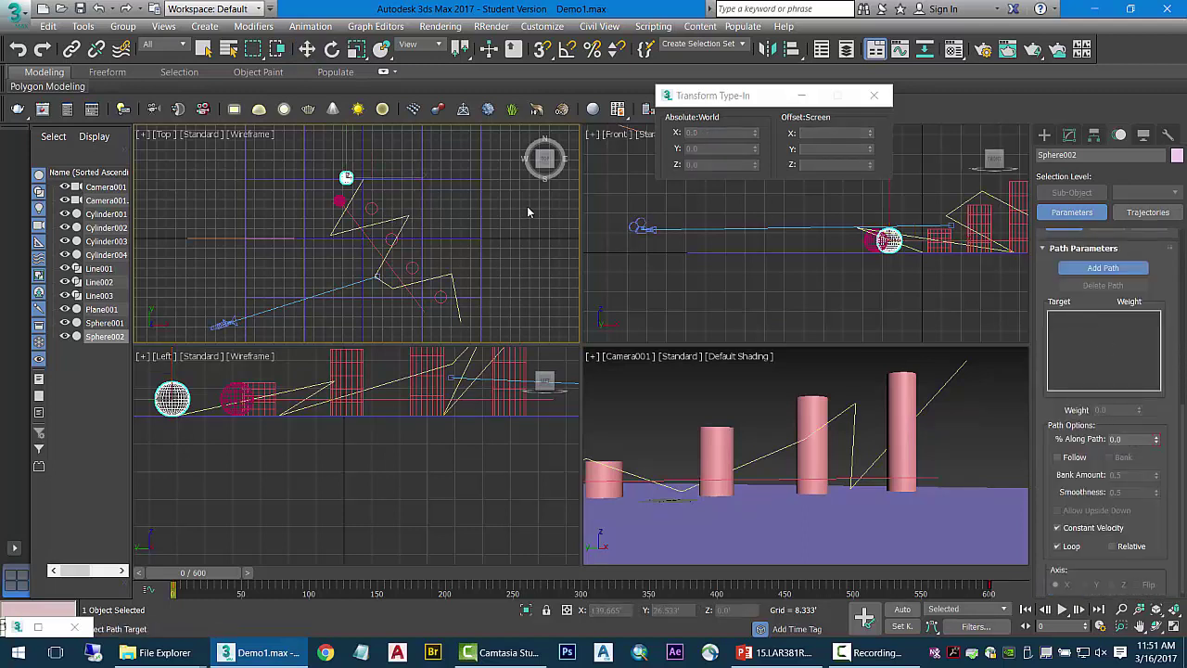
left_click(391, 220)
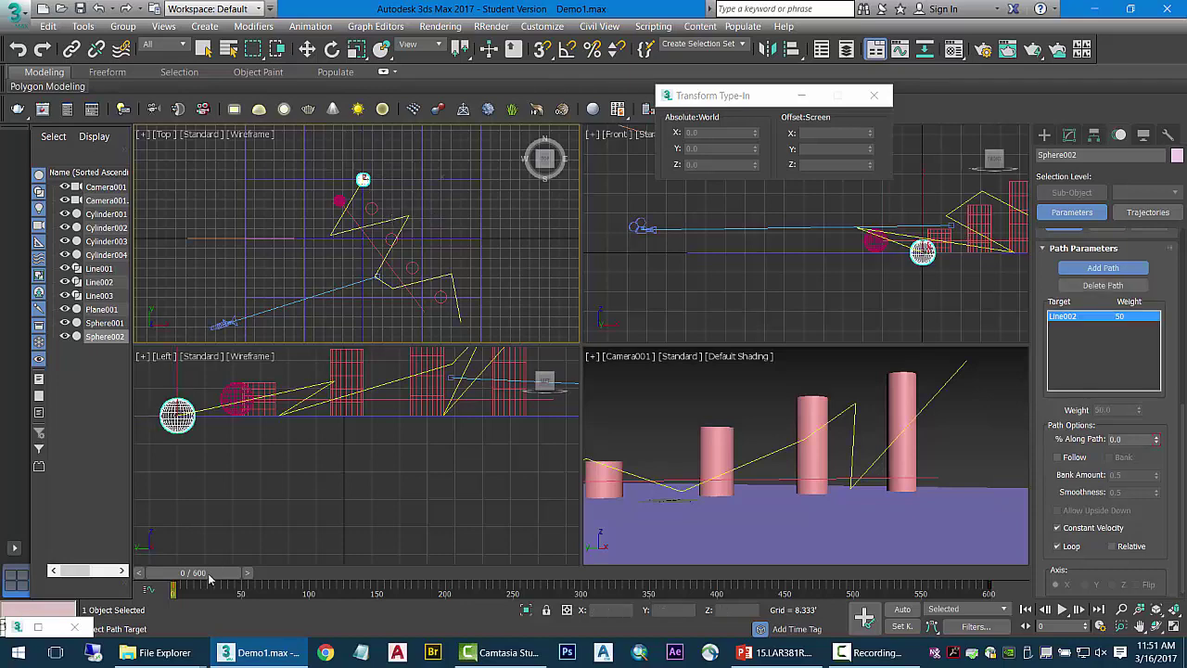
left_click_drag(210, 579, 161, 487)
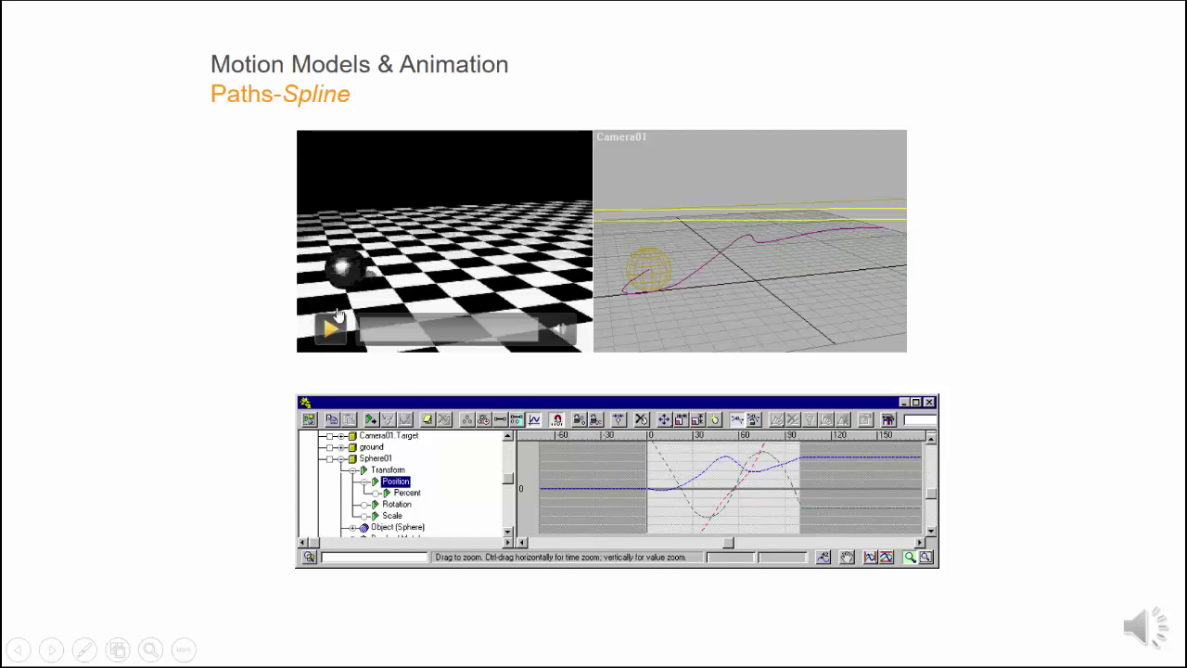
- Play the slide's embedded Paths-Spline video and rewind it to an earlier point
left_click(336, 328)
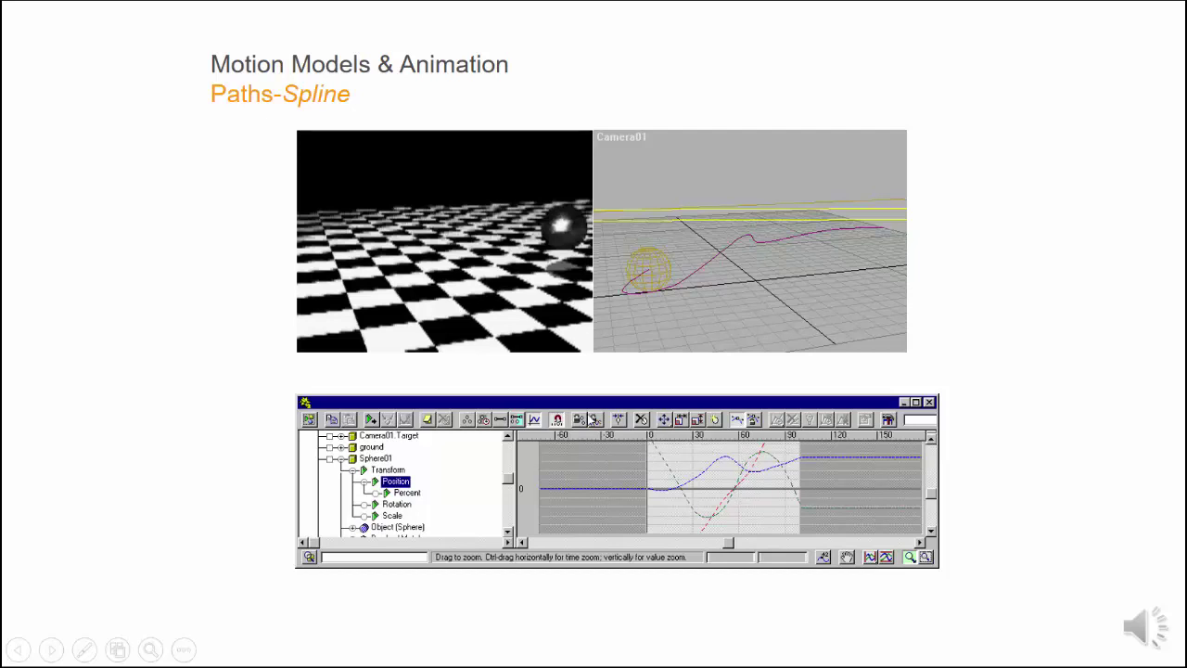
mouse_move(533, 343)
left_click_drag(536, 341, 365, 336)
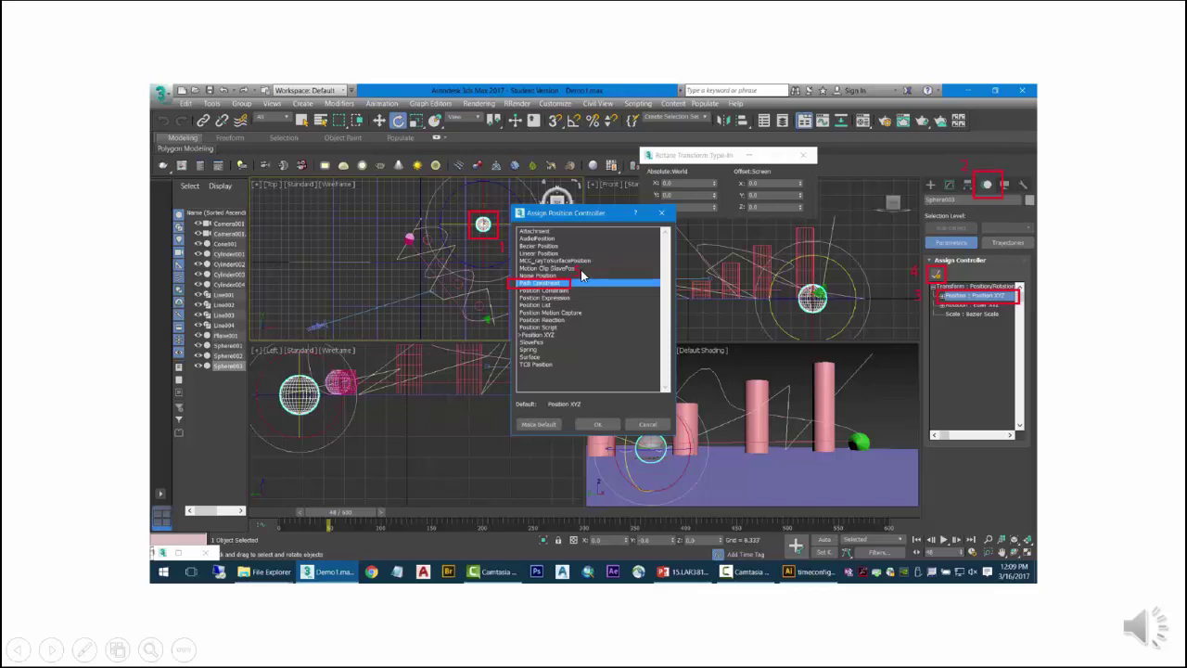
- Advance the slideshow to the Path Parameters slide
left_click(589, 425)
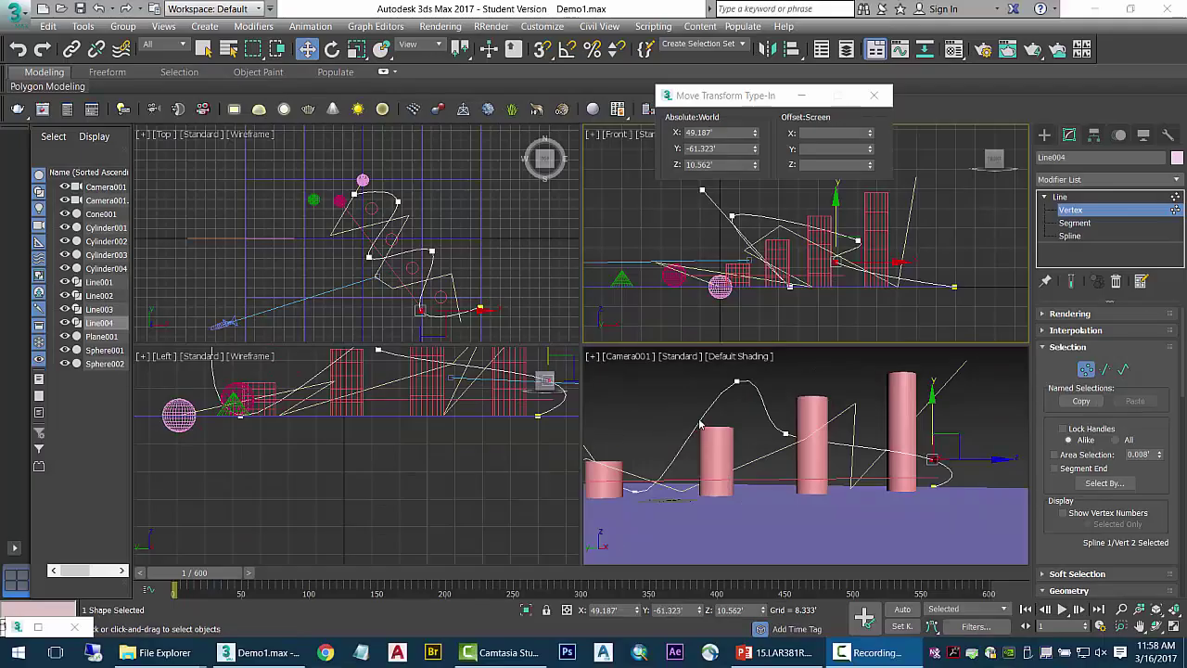
- Save Demo1.max, leave Line004's vertex level, and select Cone001
left_click(615, 239)
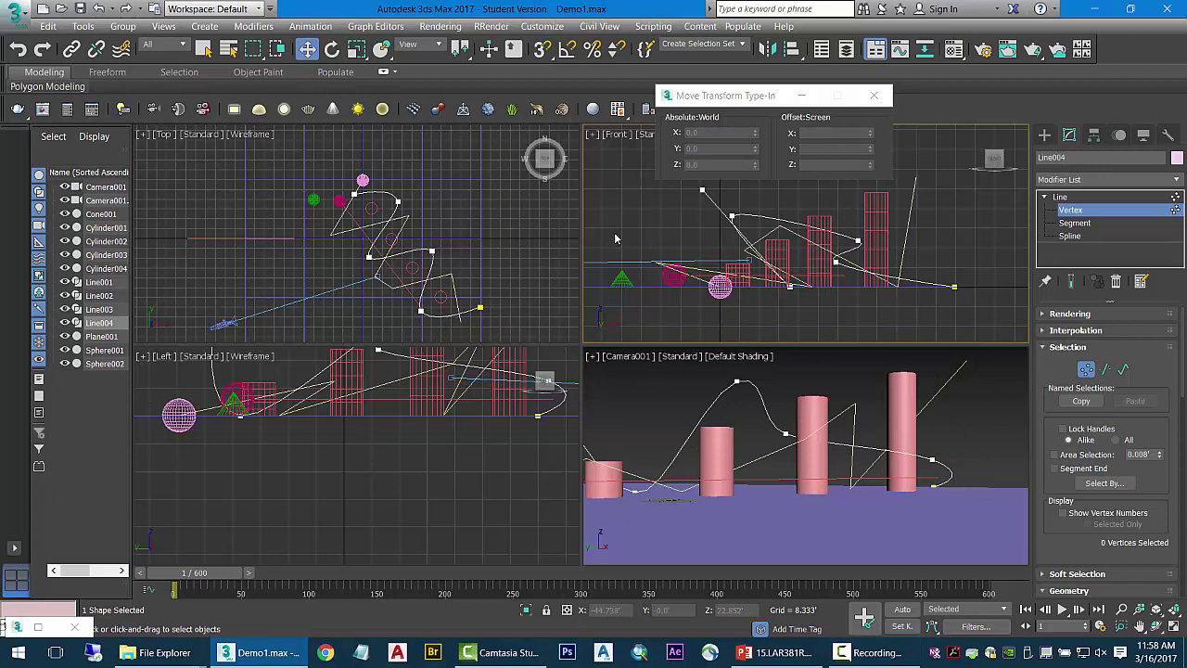
left_click(81, 9)
left_click(314, 205)
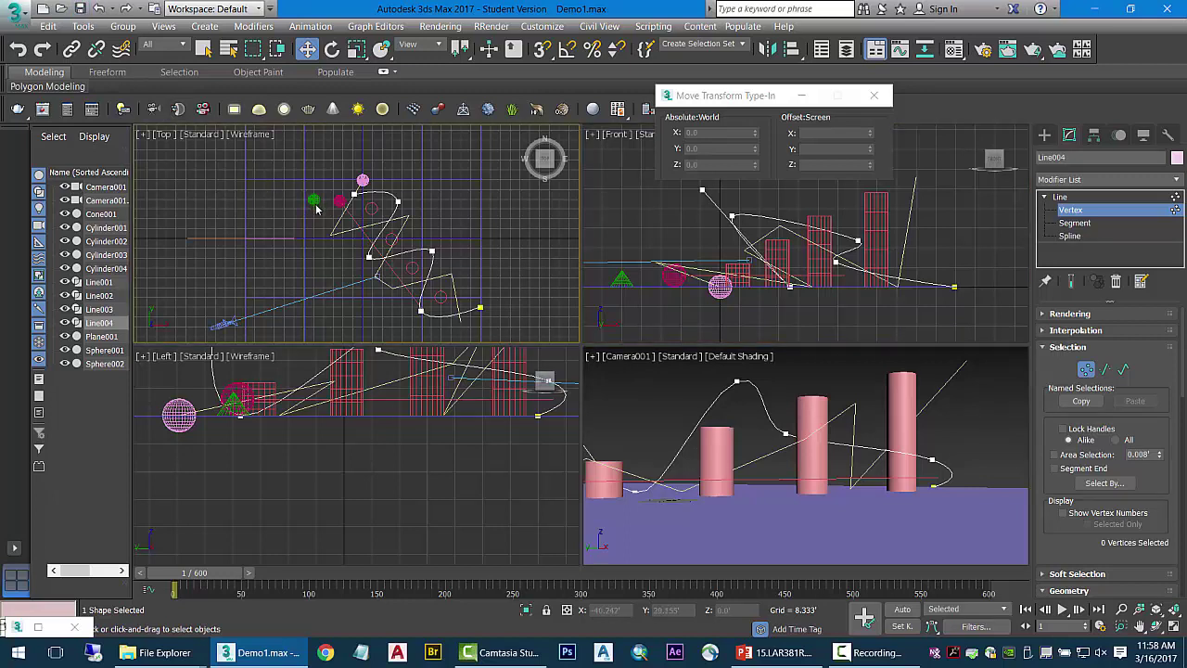
left_click(1070, 198)
left_click(1044, 197)
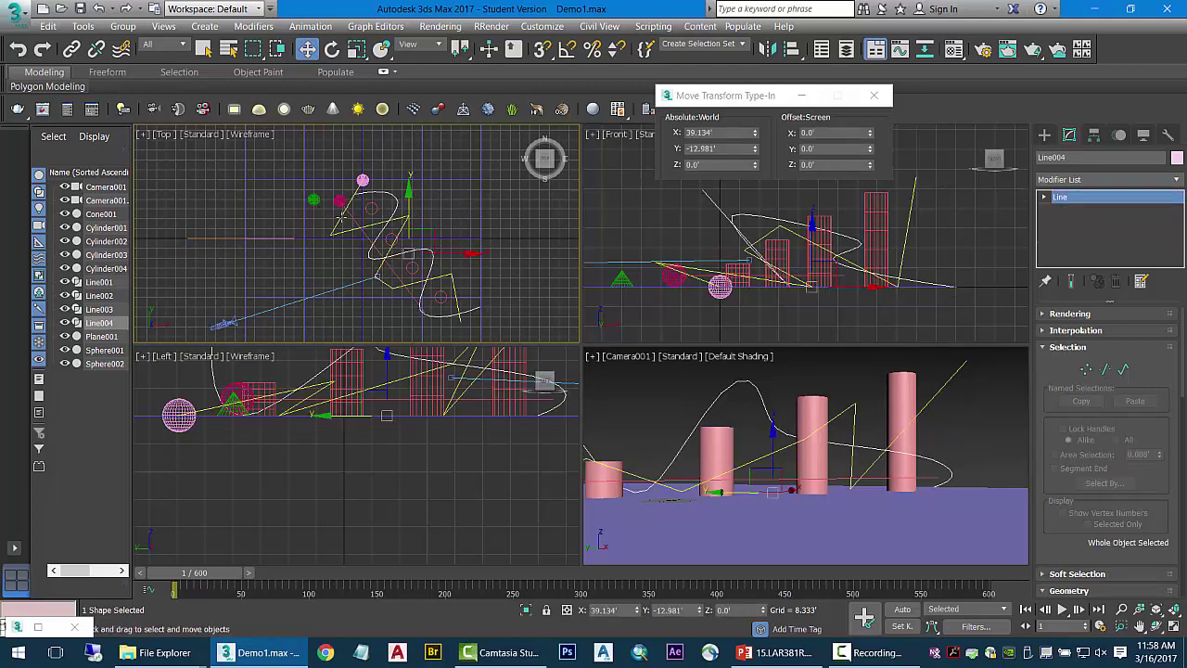
left_click(314, 199)
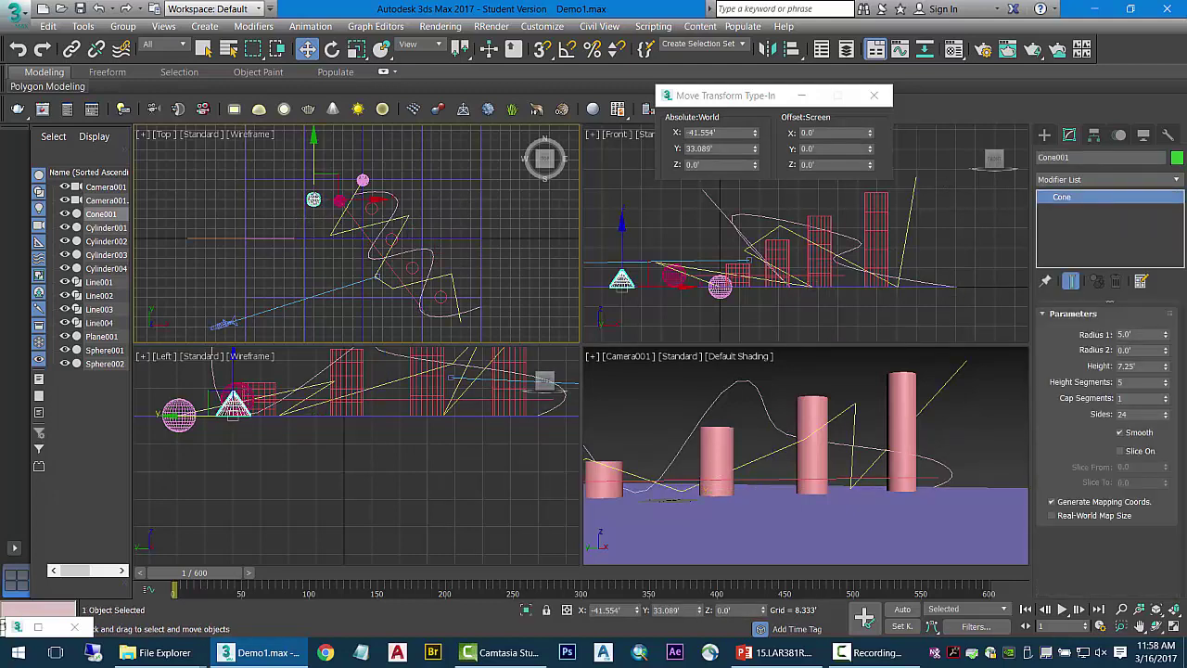
- Replace Cone001's Position XYZ controller with a Path Constraint
left_click(1121, 135)
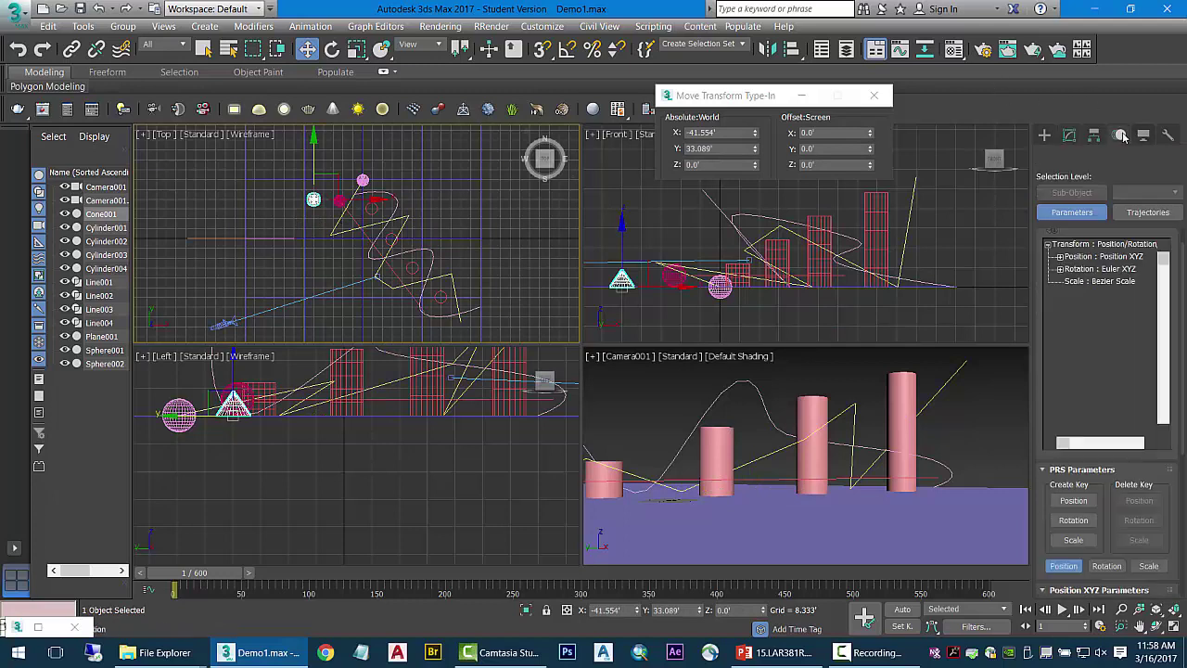
left_click(1060, 257)
left_click(1076, 257)
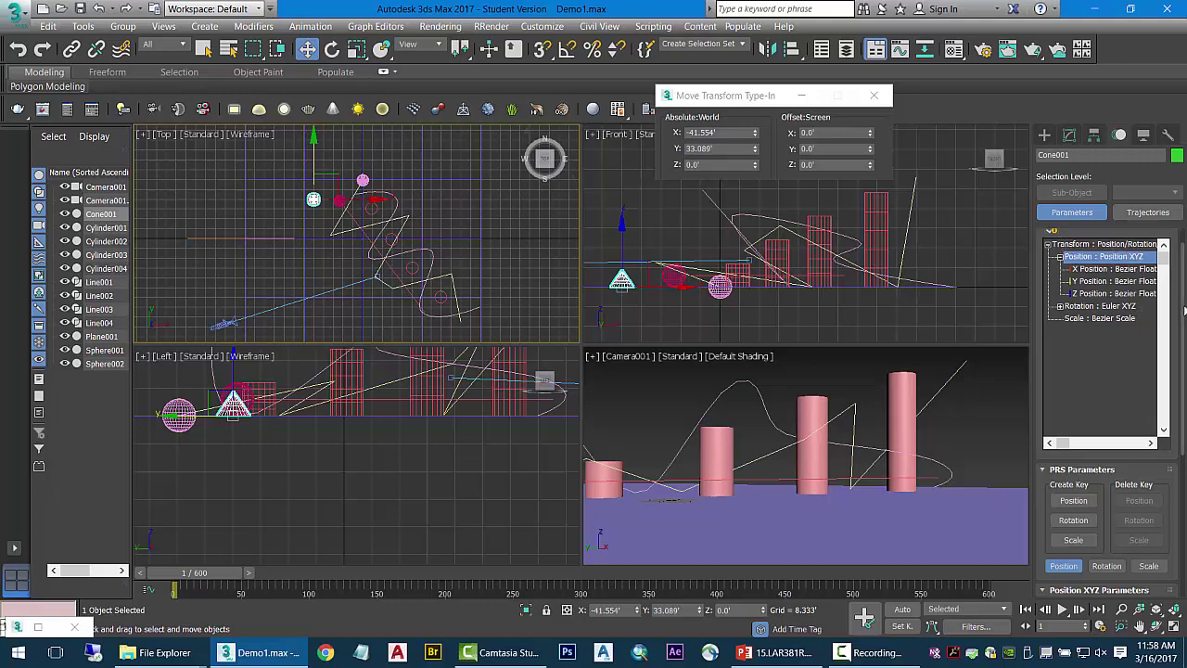
scroll(1185, 313, "up", 1)
left_click(1052, 257)
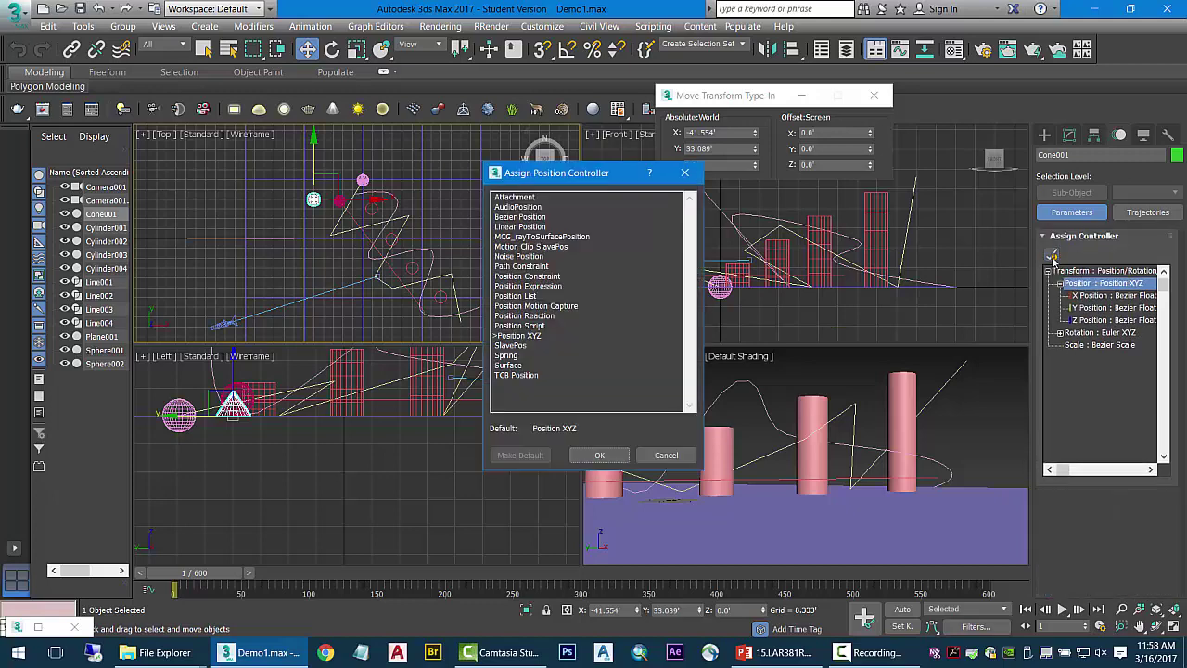
left_click(525, 267)
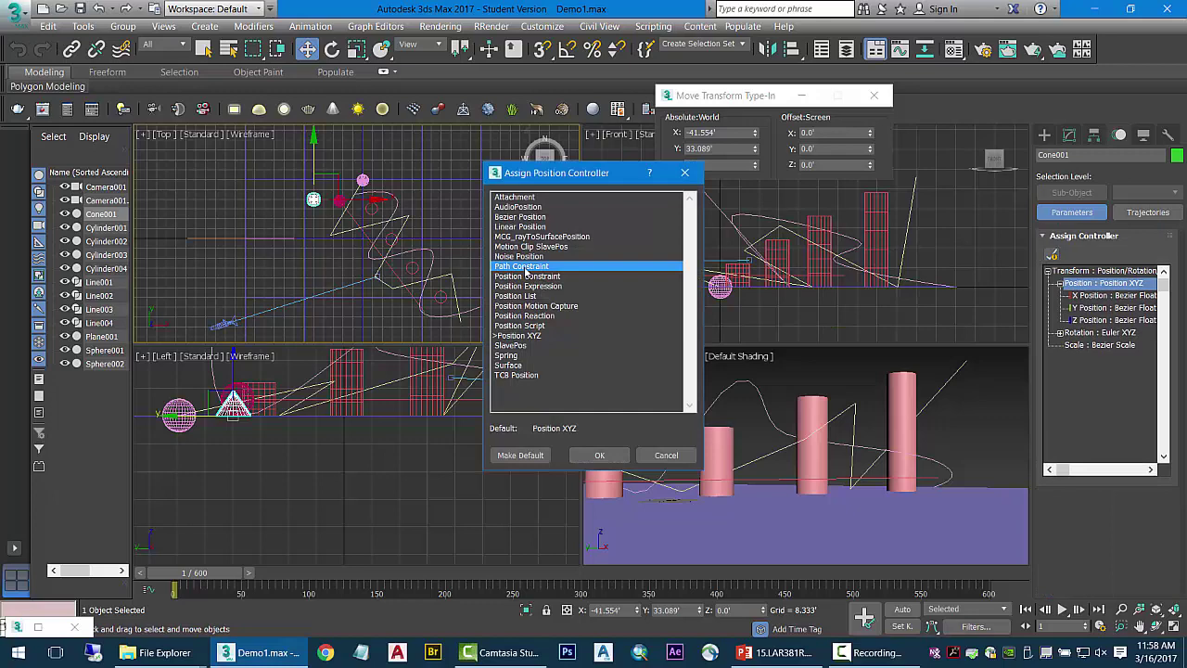
left_click(598, 456)
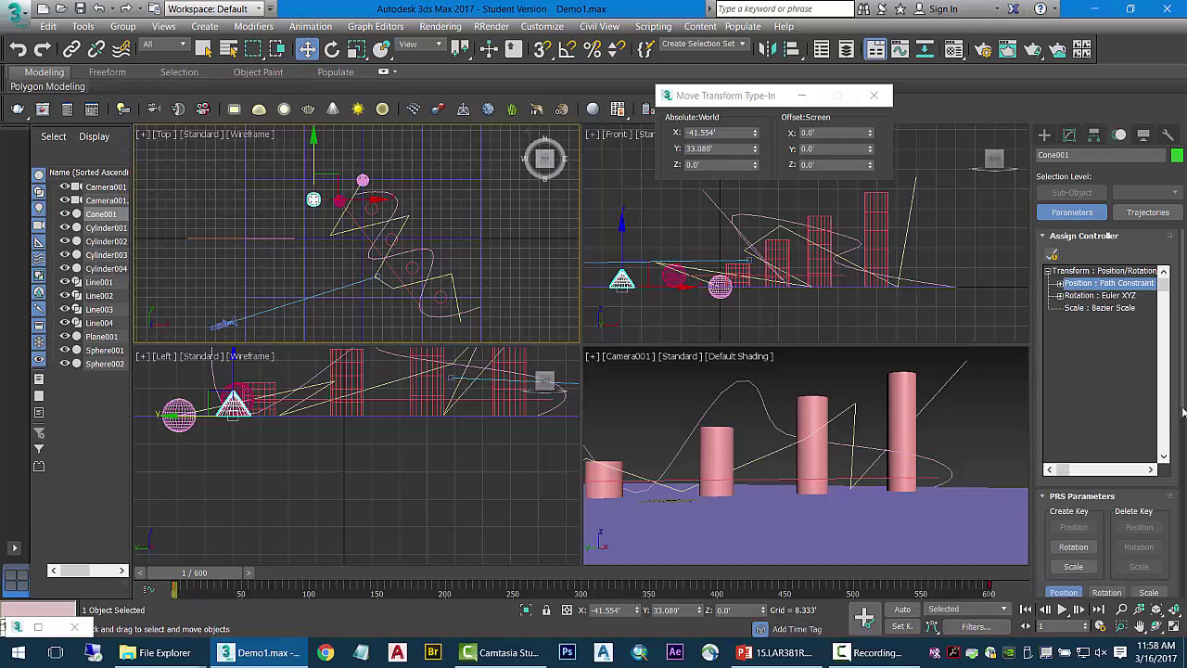
scroll(1181, 412, "down", 3)
- Attach Cone001 to the Line004 path and turn on Follow
left_click(1097, 442)
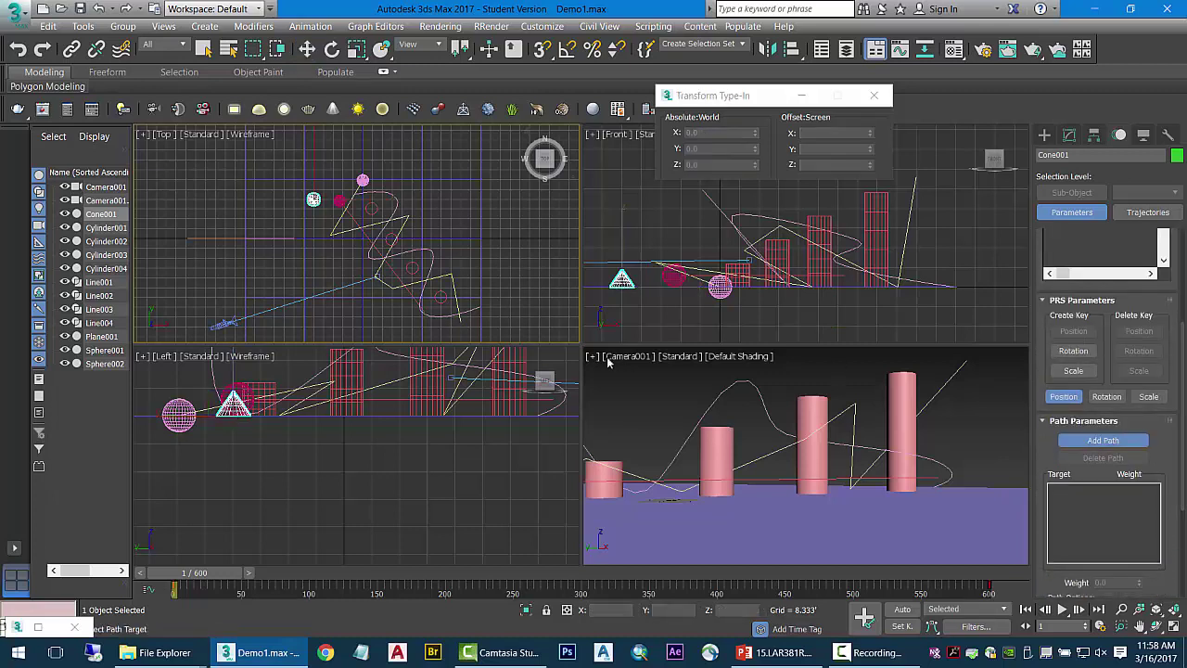
left_click(395, 201)
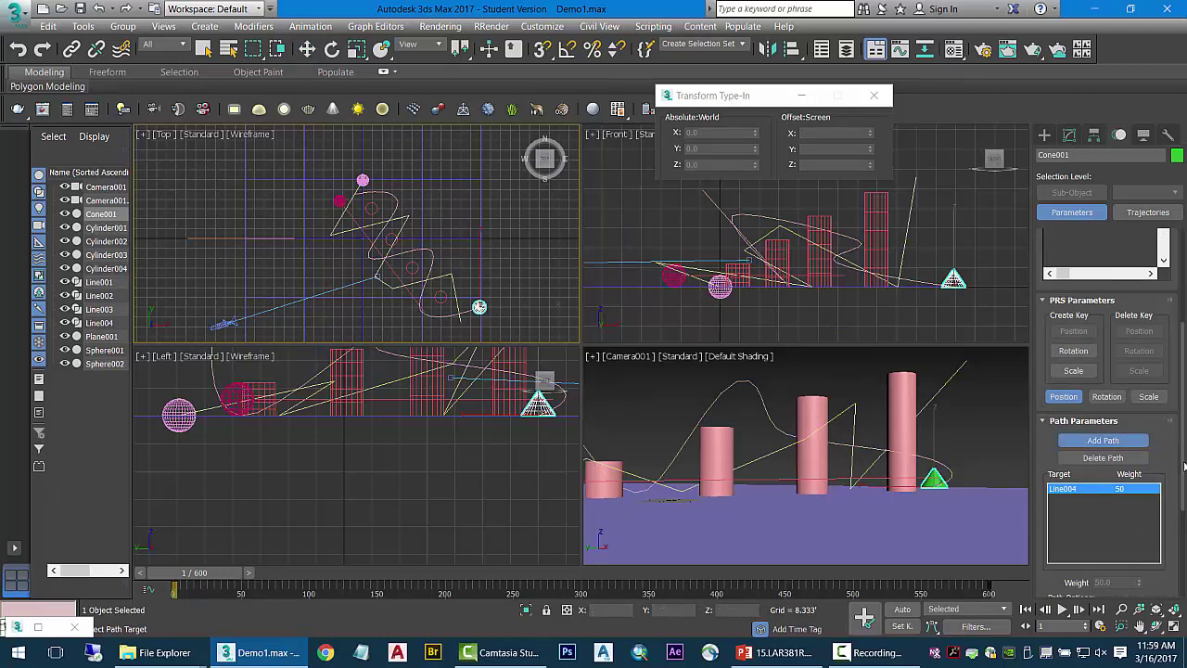
scroll(1109, 413, "down", 5)
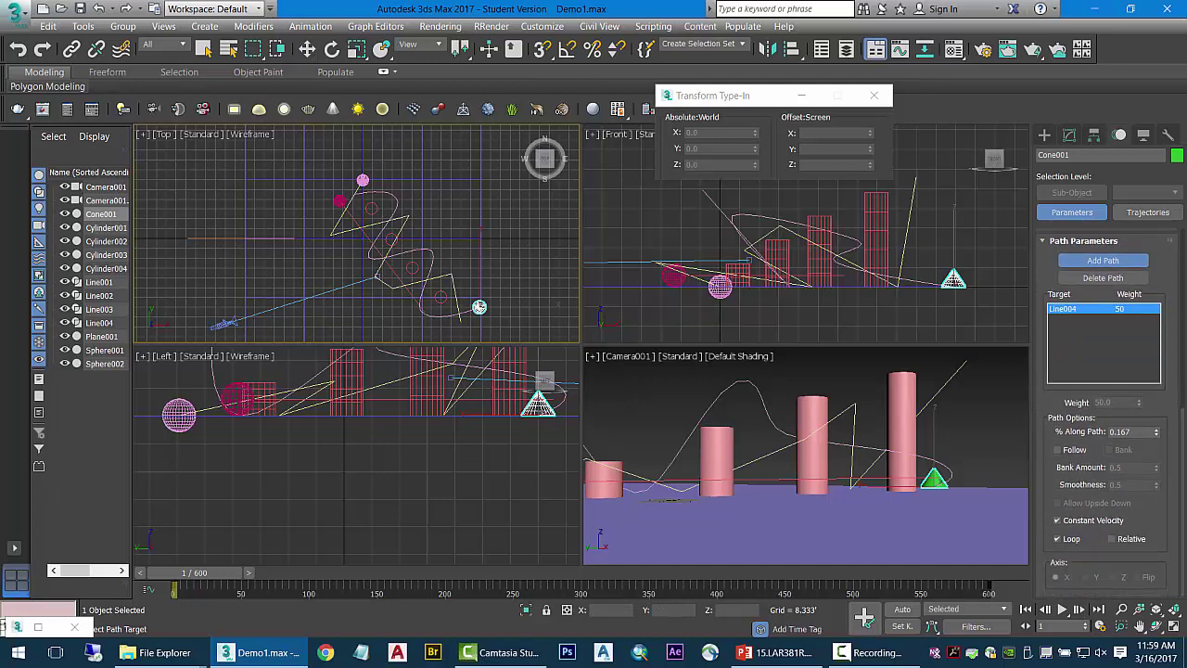
left_click(1059, 450)
left_click(1058, 451)
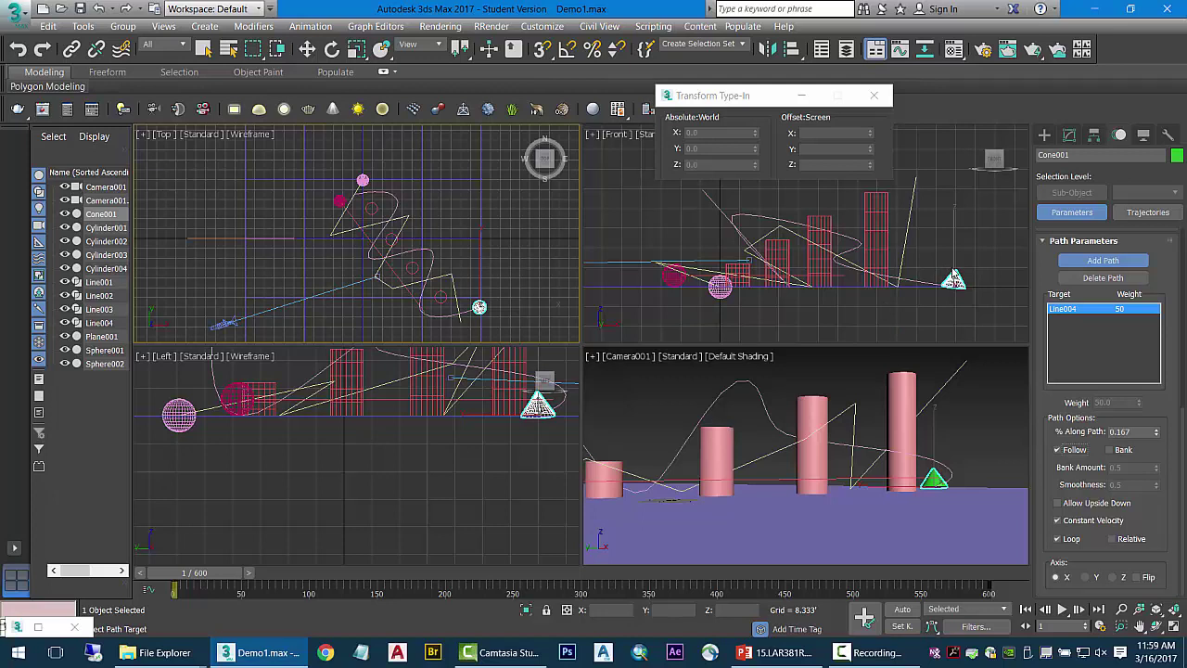
- Rotate the cone with Rotate Type-In to Z 90, Y 0 and X 90
left_click(332, 49)
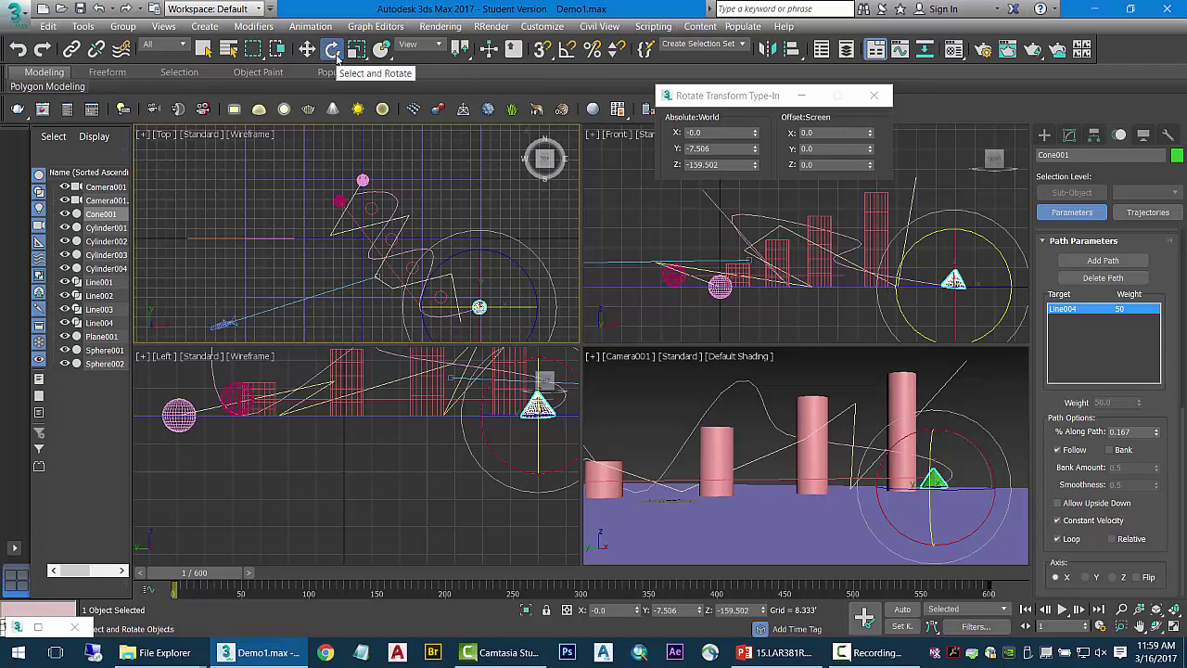
left_click(723, 165)
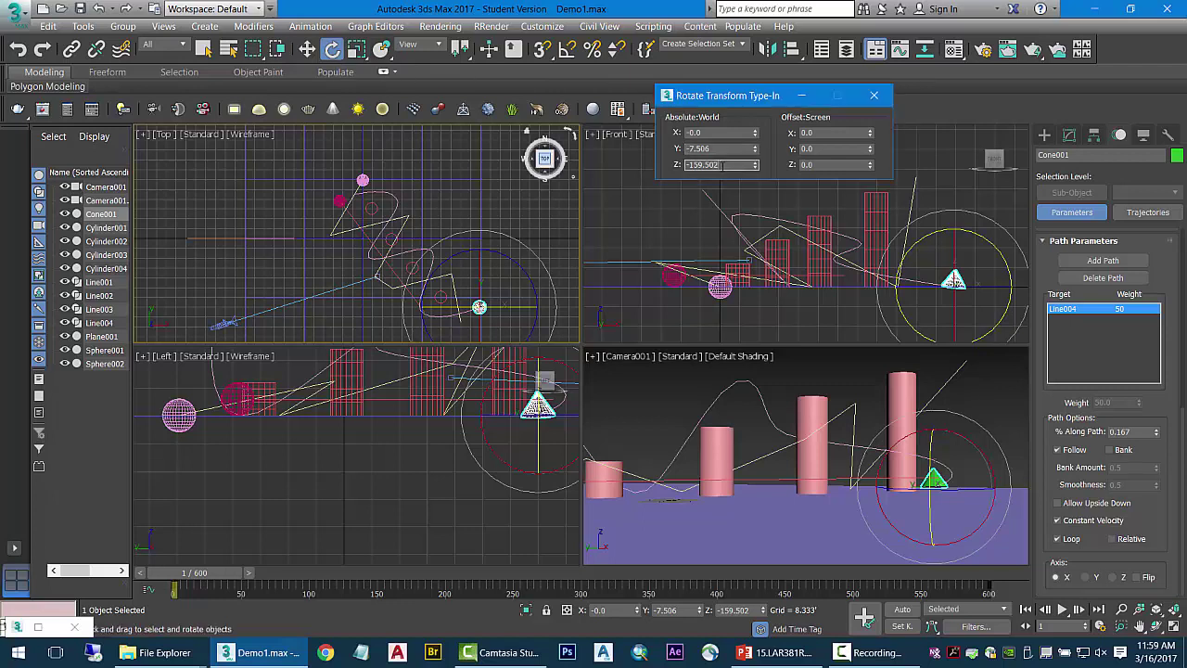
left_click_drag(724, 165, 649, 168)
type("90")
key("Return")
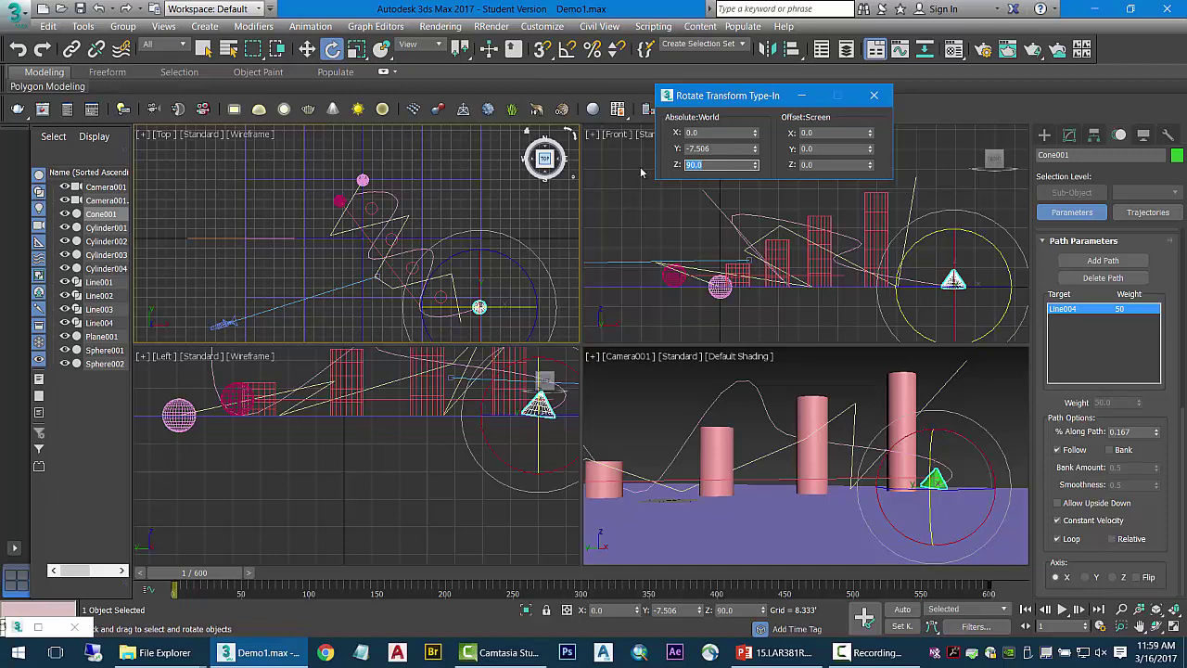
left_click_drag(721, 148, 648, 149)
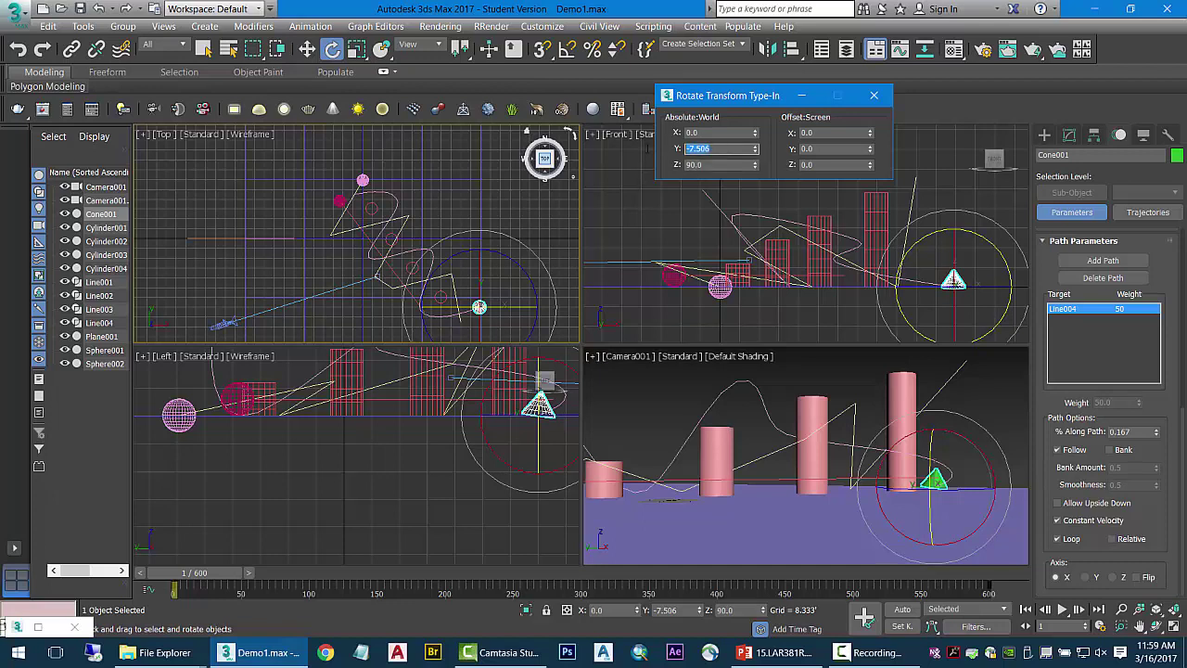
type("0")
key("Return")
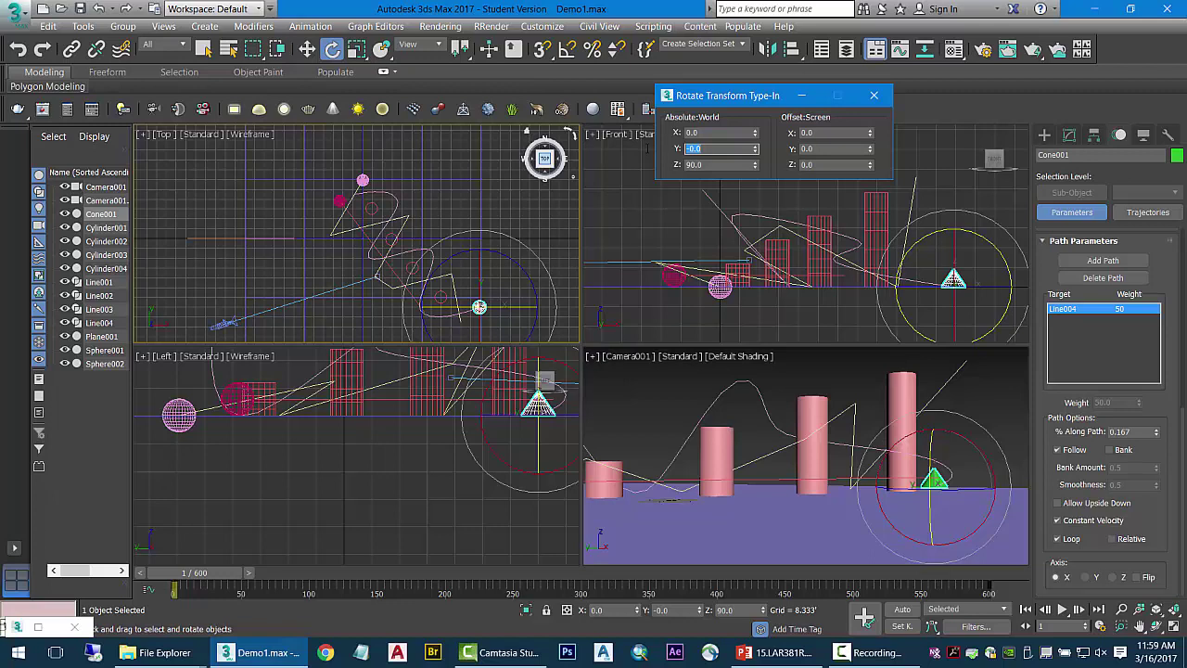
double_click(712, 132)
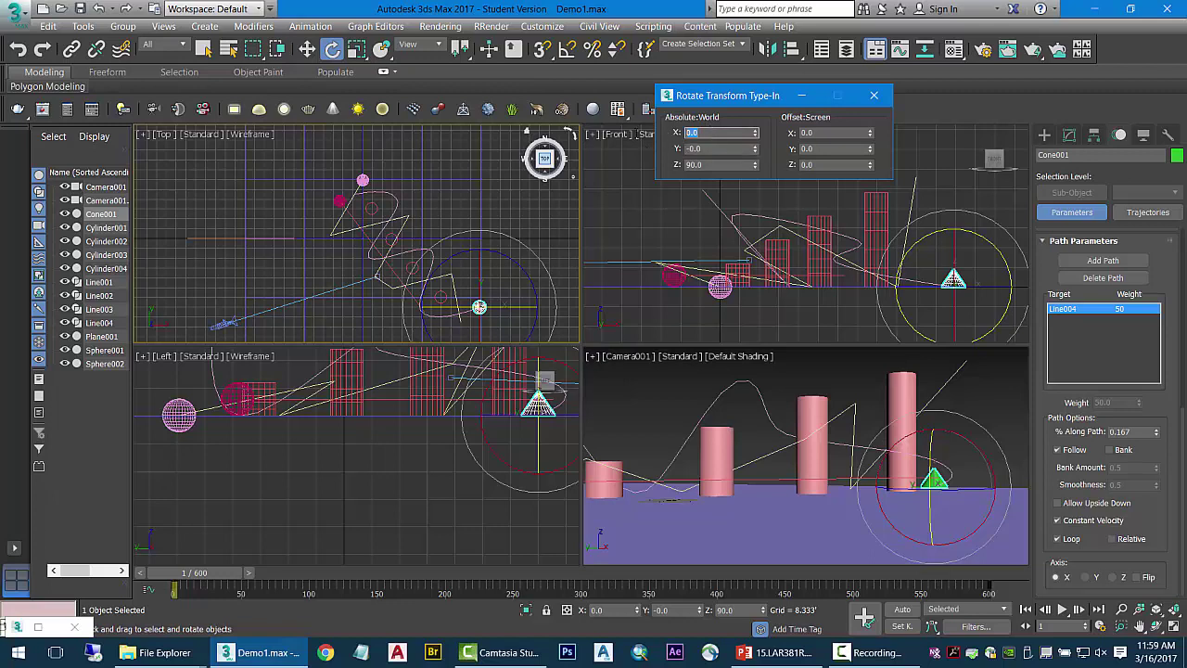
type("90")
key("Return")
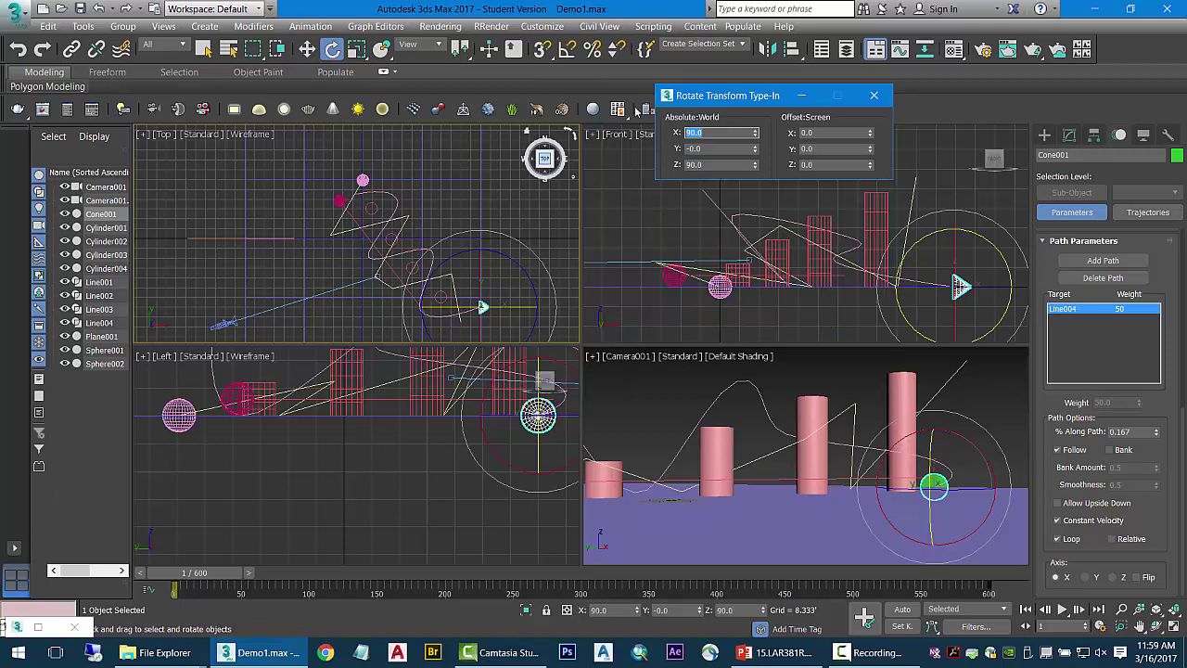
- Adjust the cone's Z rotation to about -90° and enable Bank in Path Parameters
double_click(719, 165)
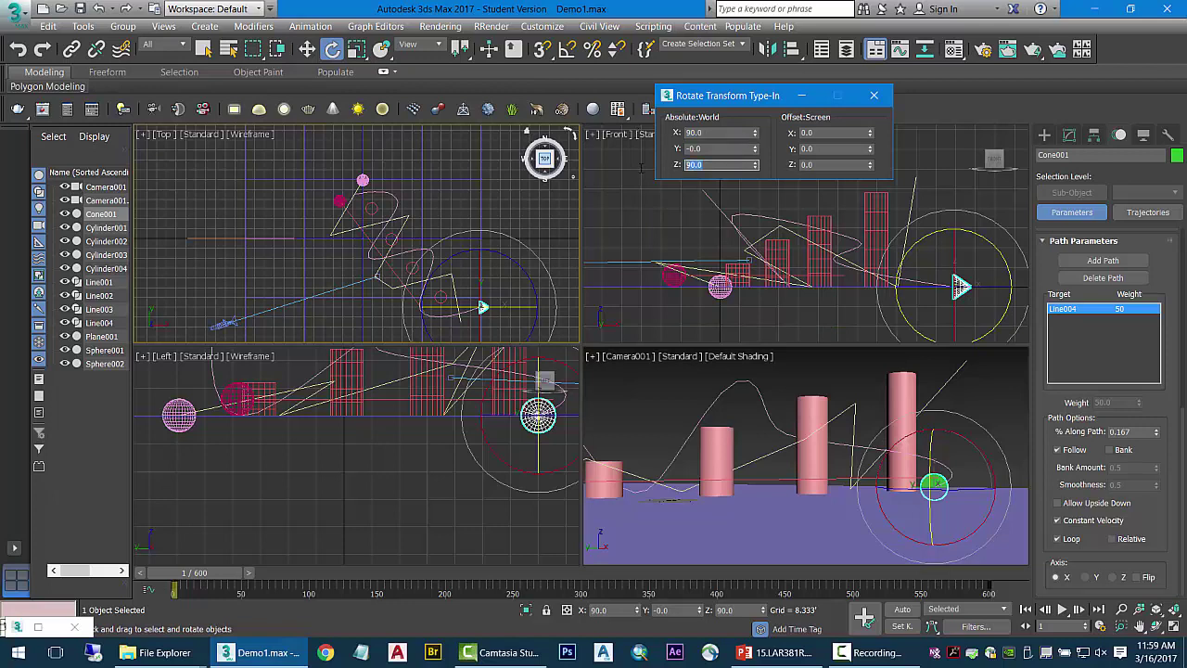
type("180")
key("Return")
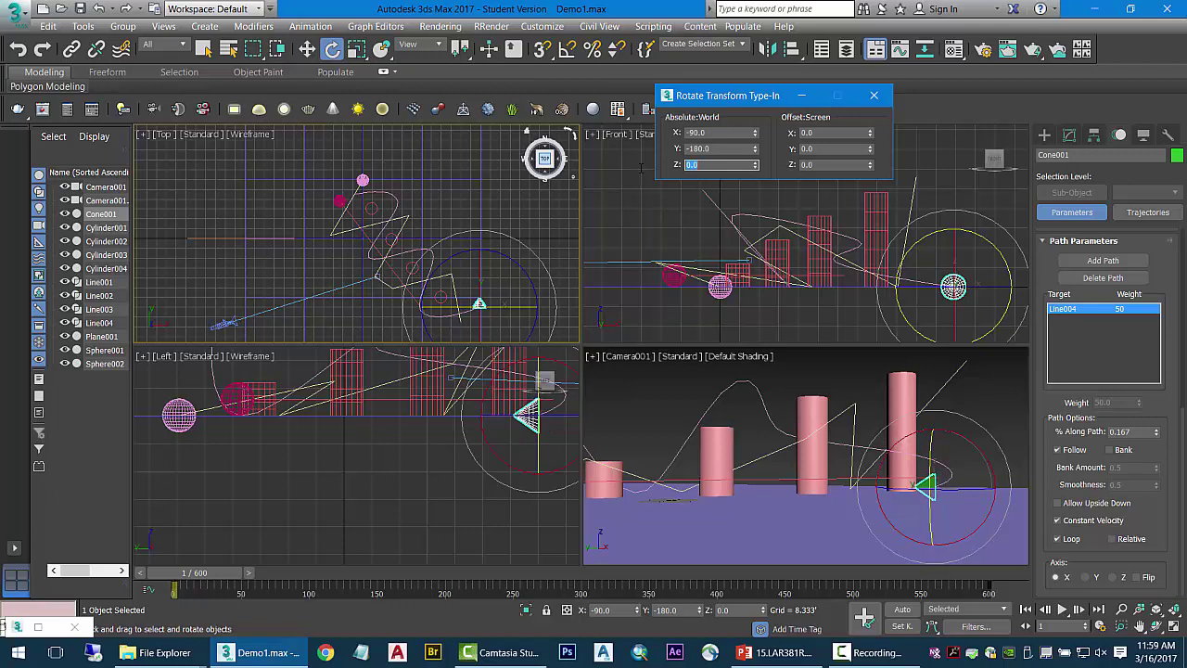
type("-90")
key("Return")
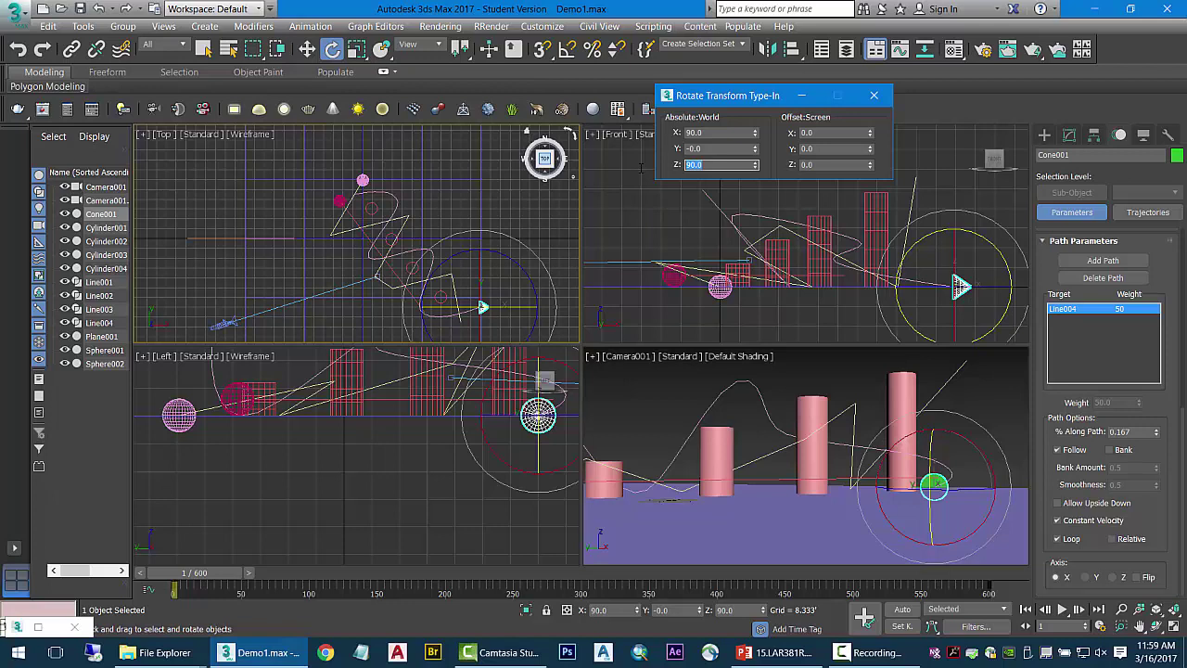
type("18")
key("Return")
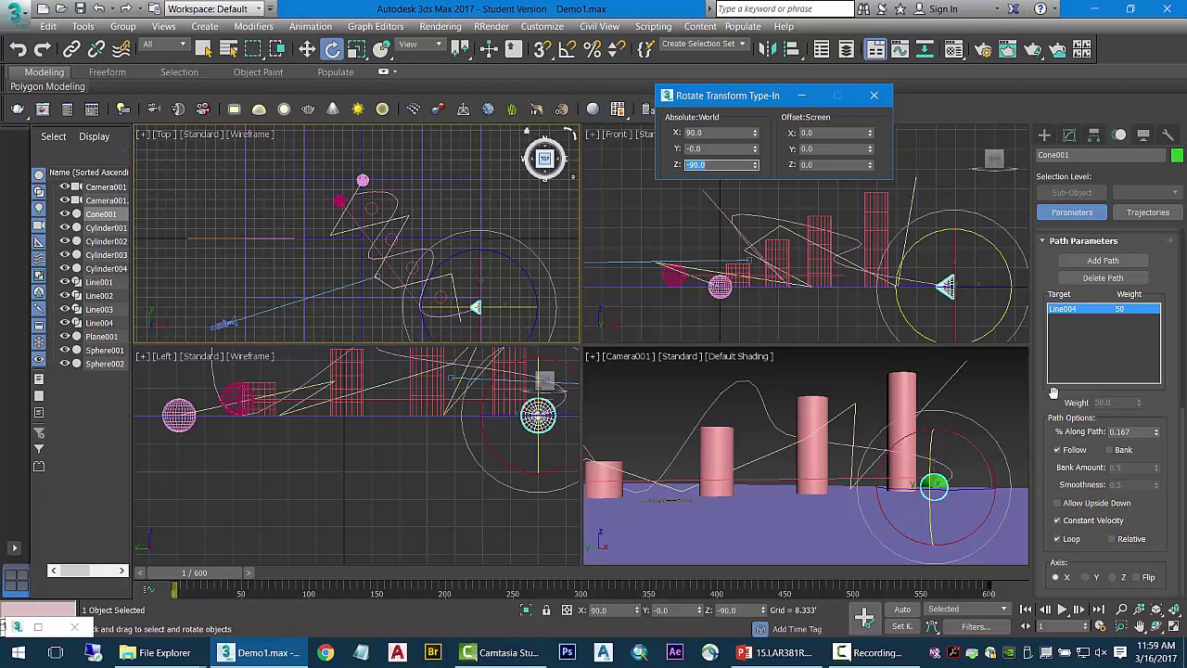
left_click(1110, 450)
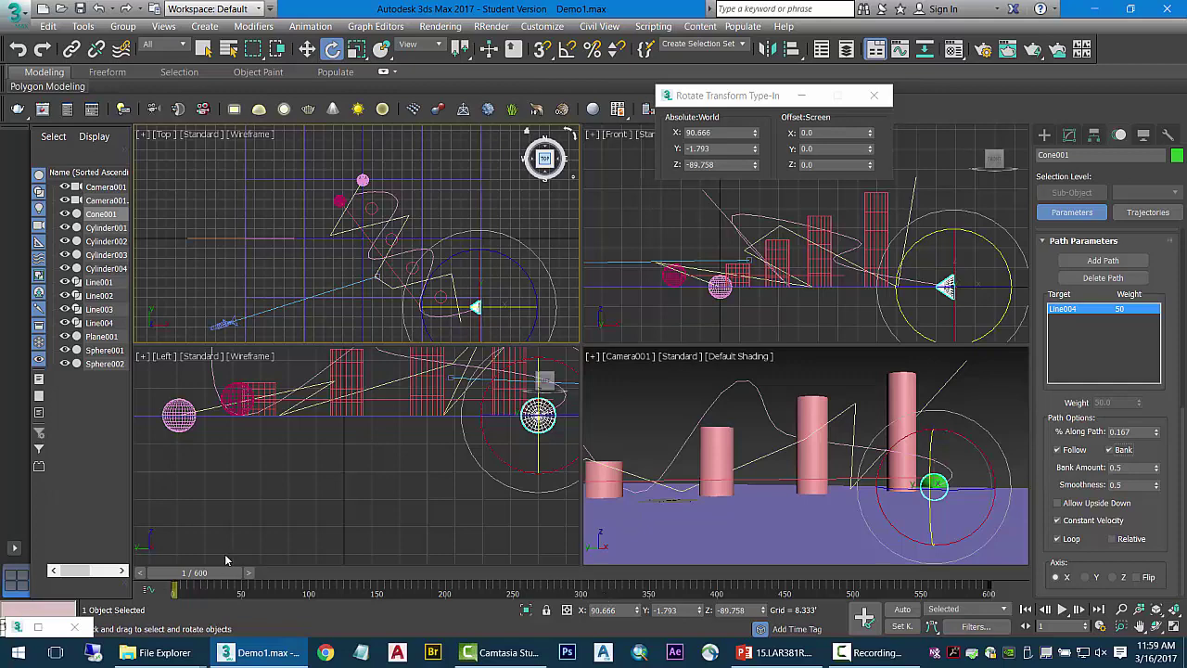
- Play the animation from frame 0 to watch the cone follow its path, stopping at frame 48
left_click_drag(227, 572, 208, 543)
key("e")
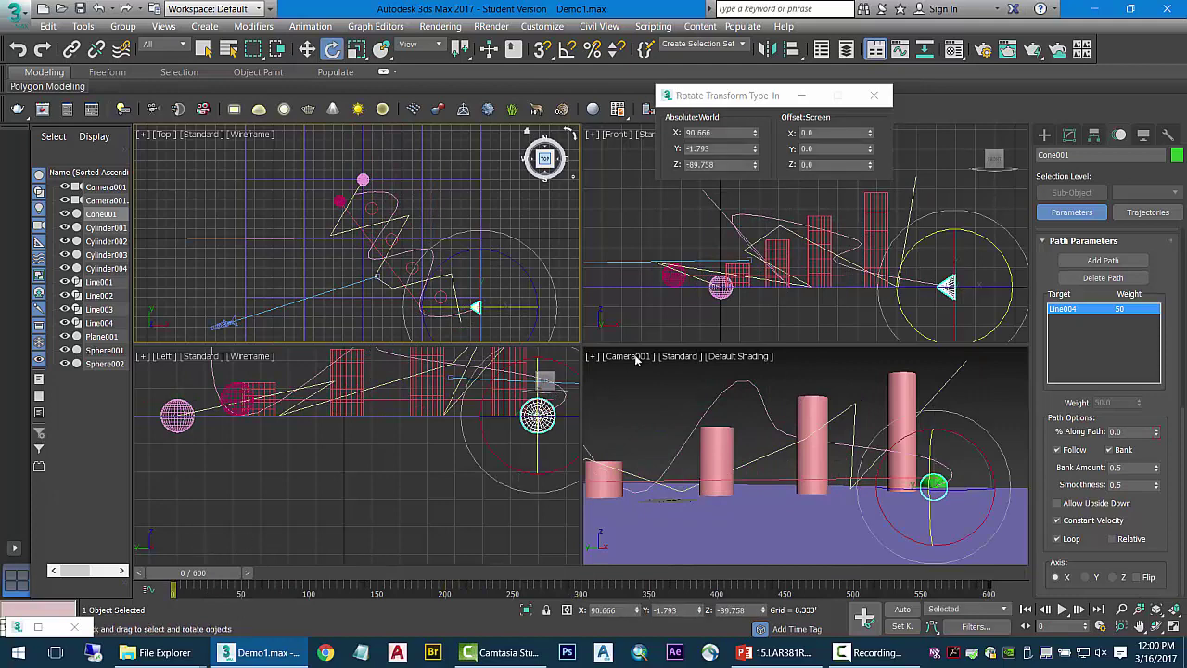
left_click(642, 375)
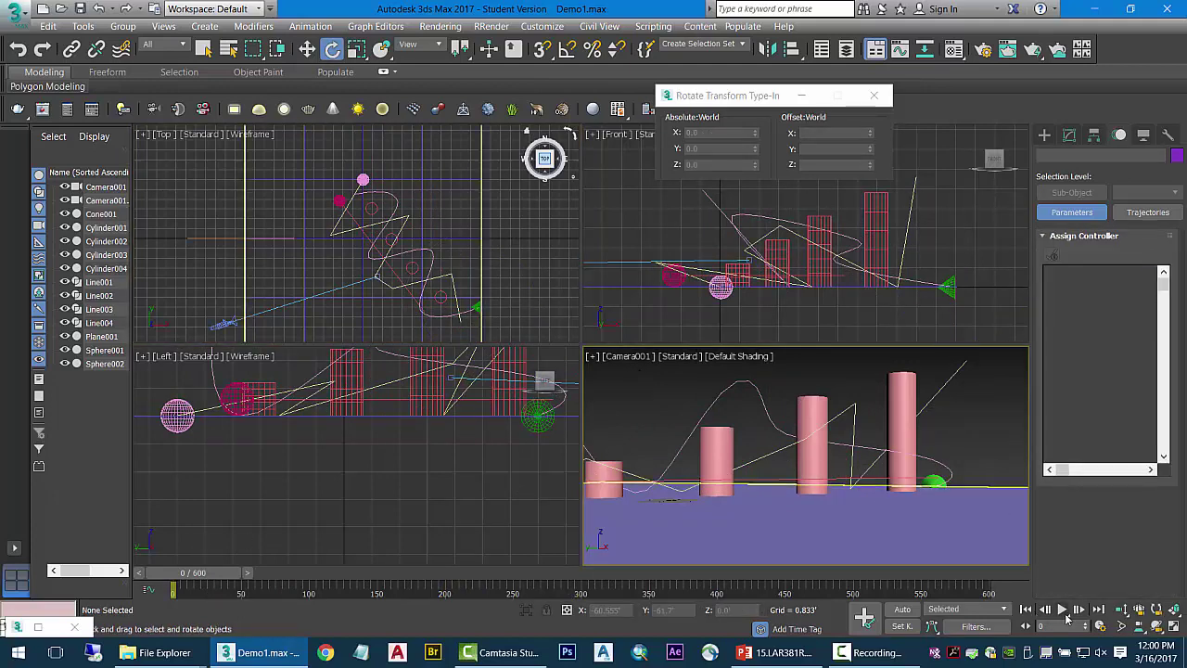
left_click(1062, 611)
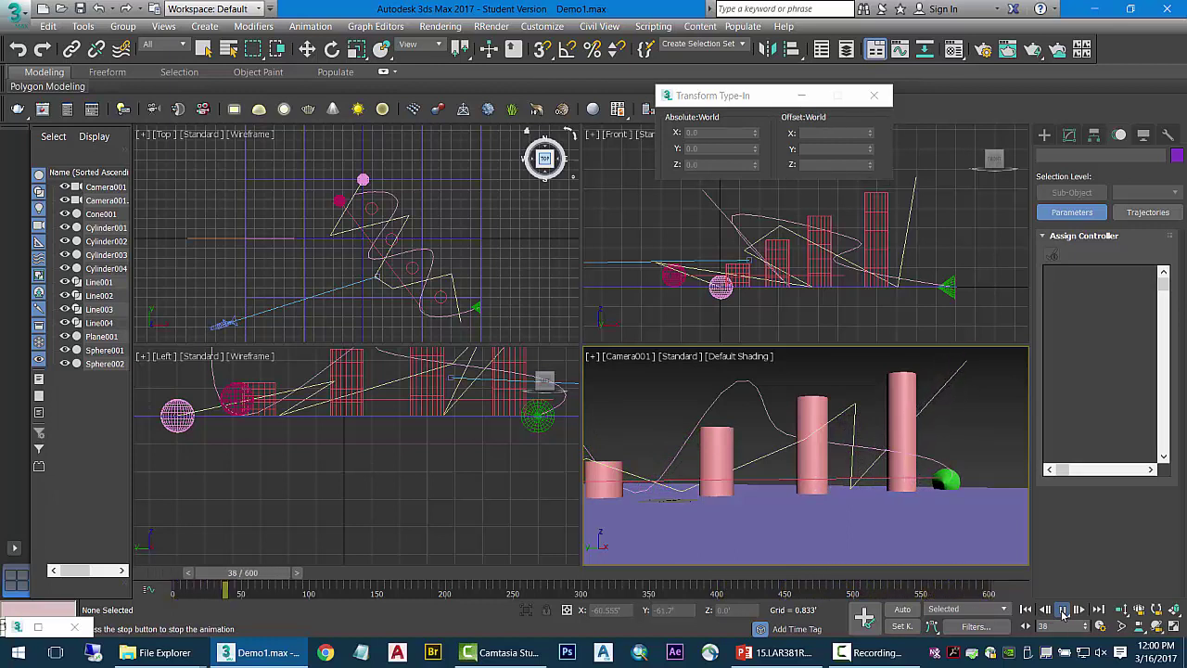
key("e")
left_click(1064, 611)
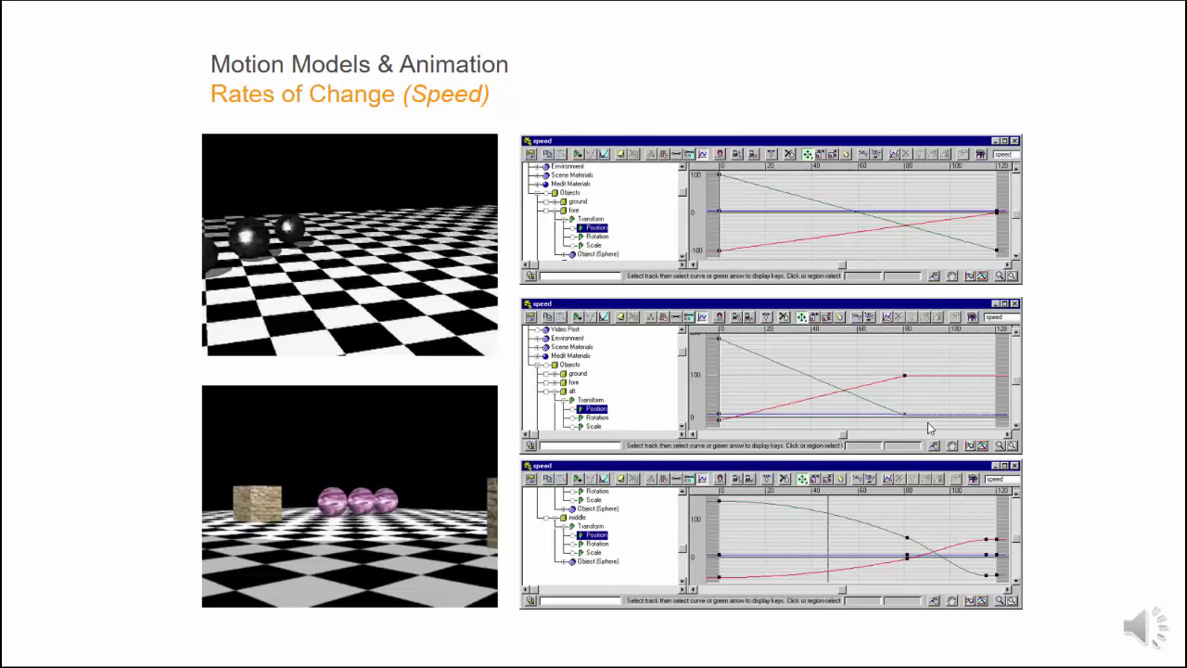
mouse_move(261, 268)
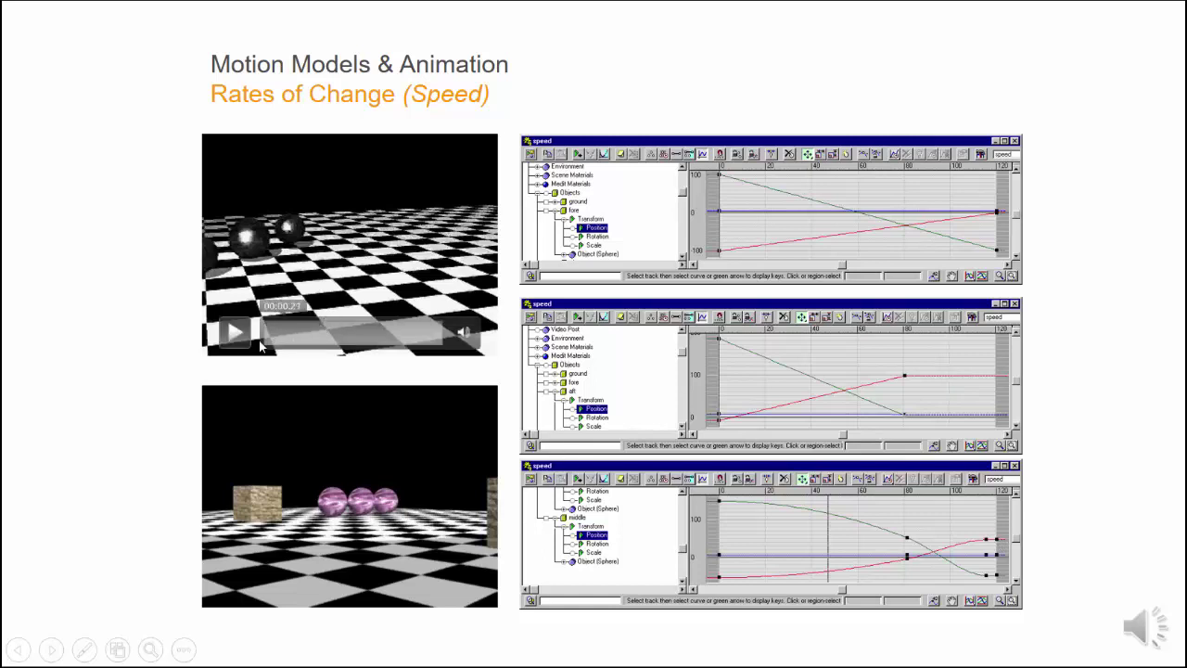
- Play the checkerboard spheres video, then replay it from an earlier point to compare speeds
left_click(264, 336)
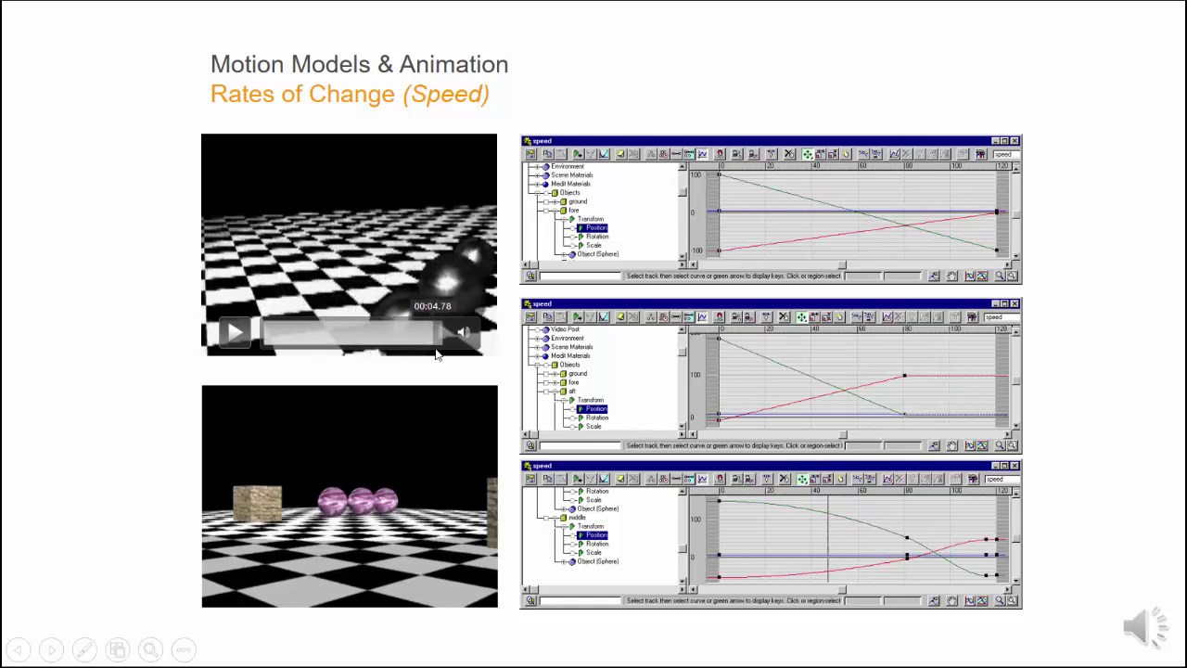
left_click(385, 341)
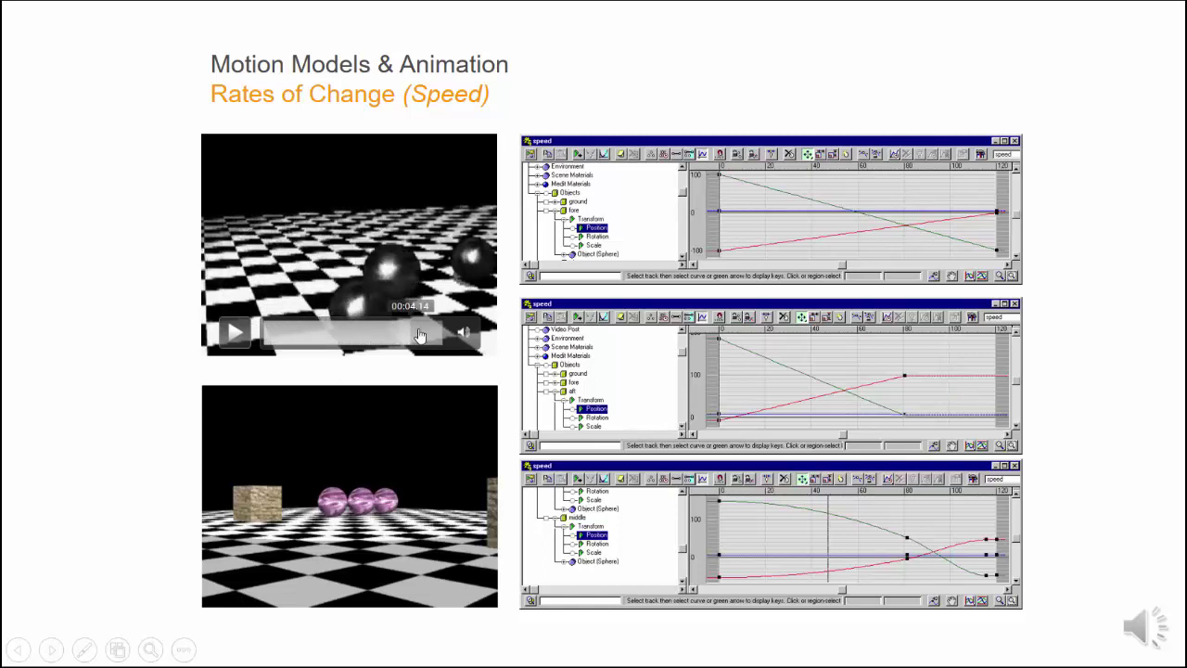
mouse_move(465, 338)
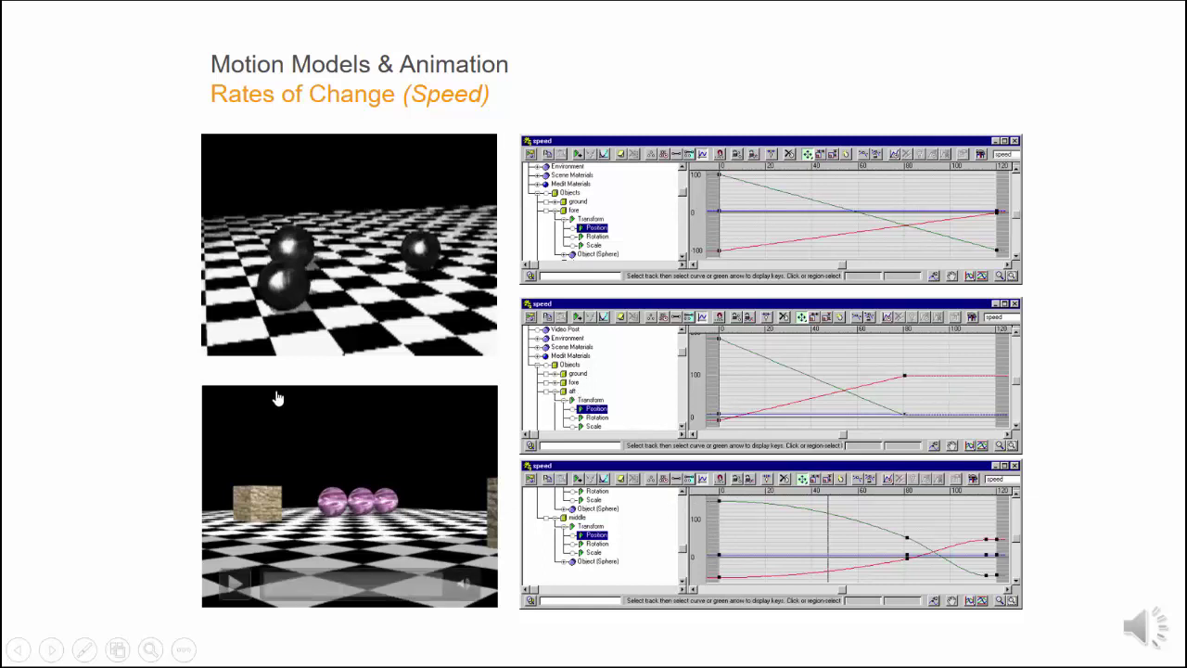
- Advance the slideshow to the Distance = Rate x Time slide
left_click(142, 423)
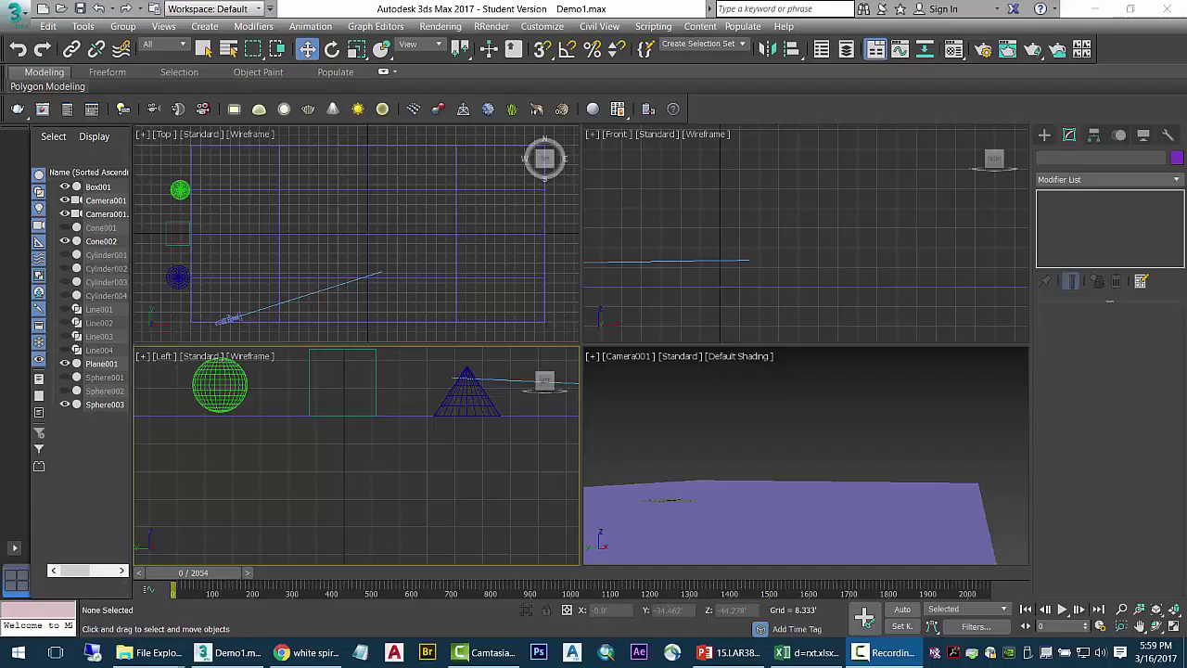
- With Auto Key on at the last frame 2054, move Sphere003 to the scene's far right
left_click(916, 611)
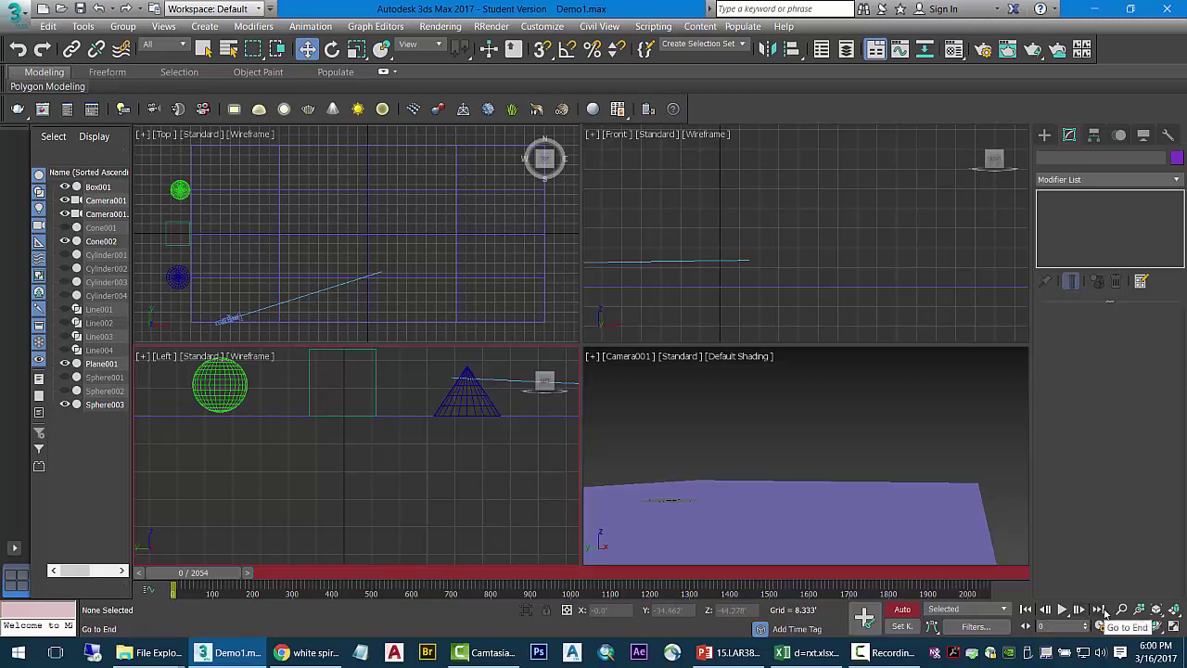
left_click(1100, 609)
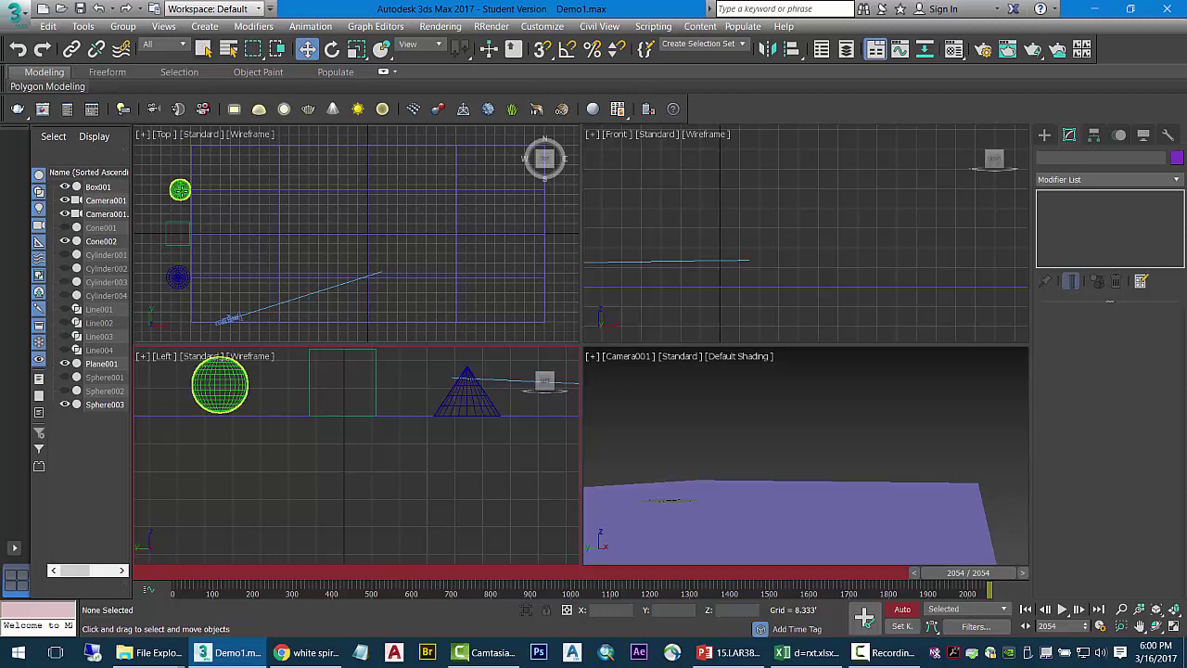
left_click(179, 190)
left_click_drag(187, 167, 562, 168)
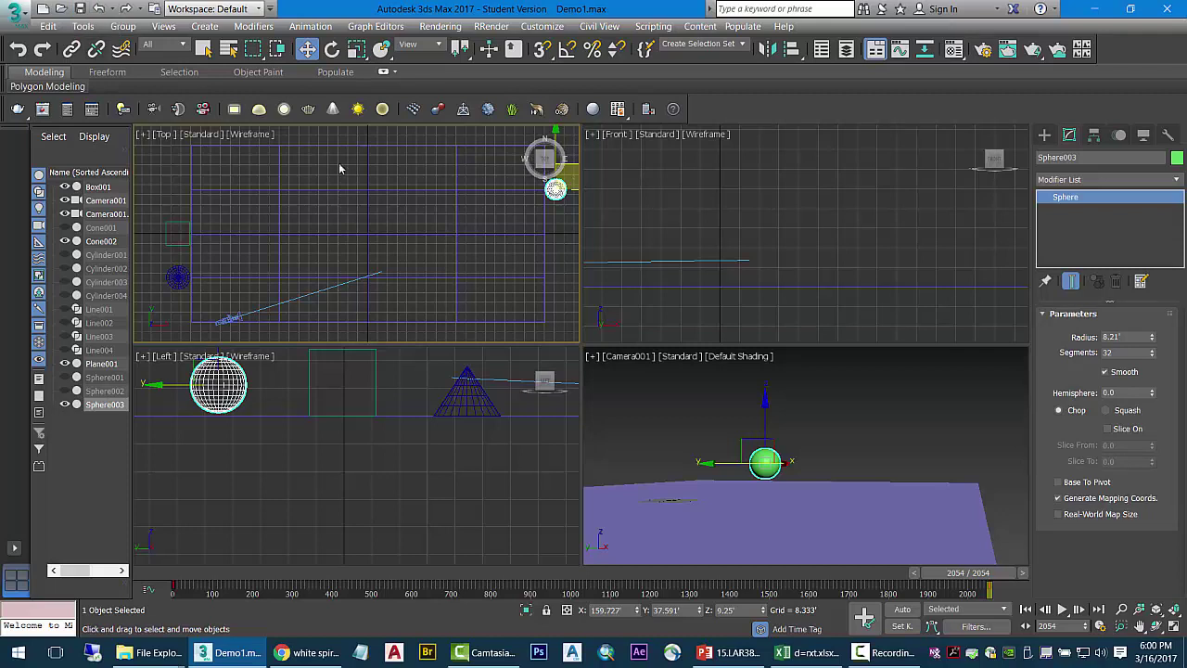
key("shift+f")
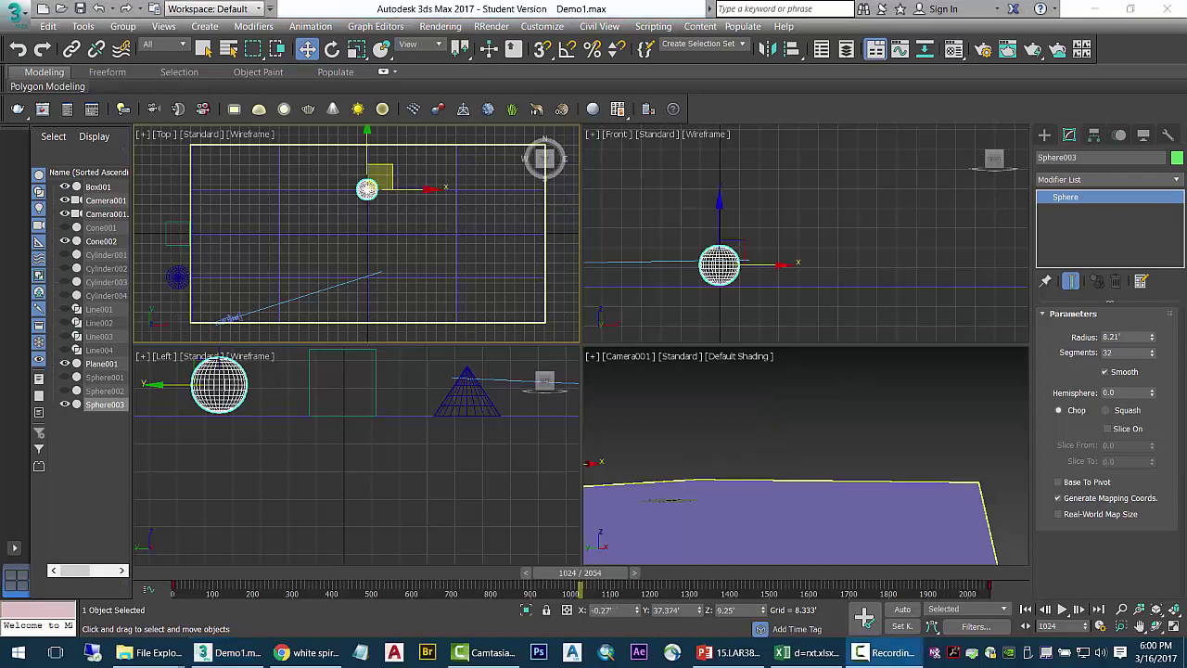
- Auto-key Box001 to the far right by frame 1024, then scrub back to check it
left_click(905, 611)
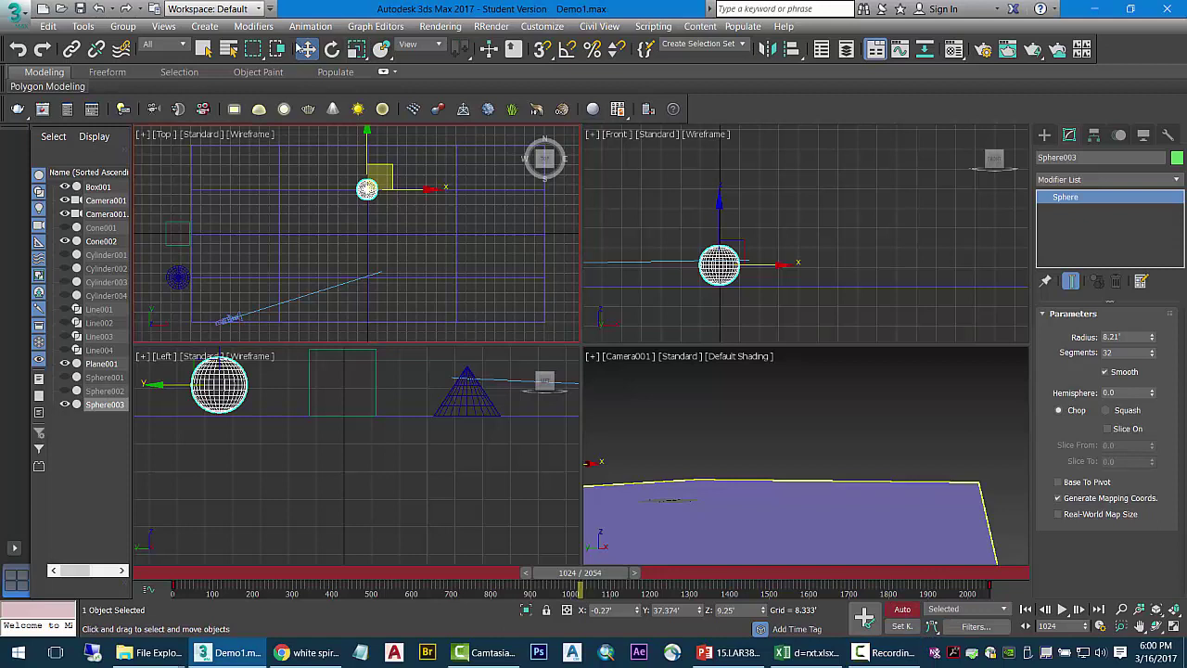
left_click(179, 230)
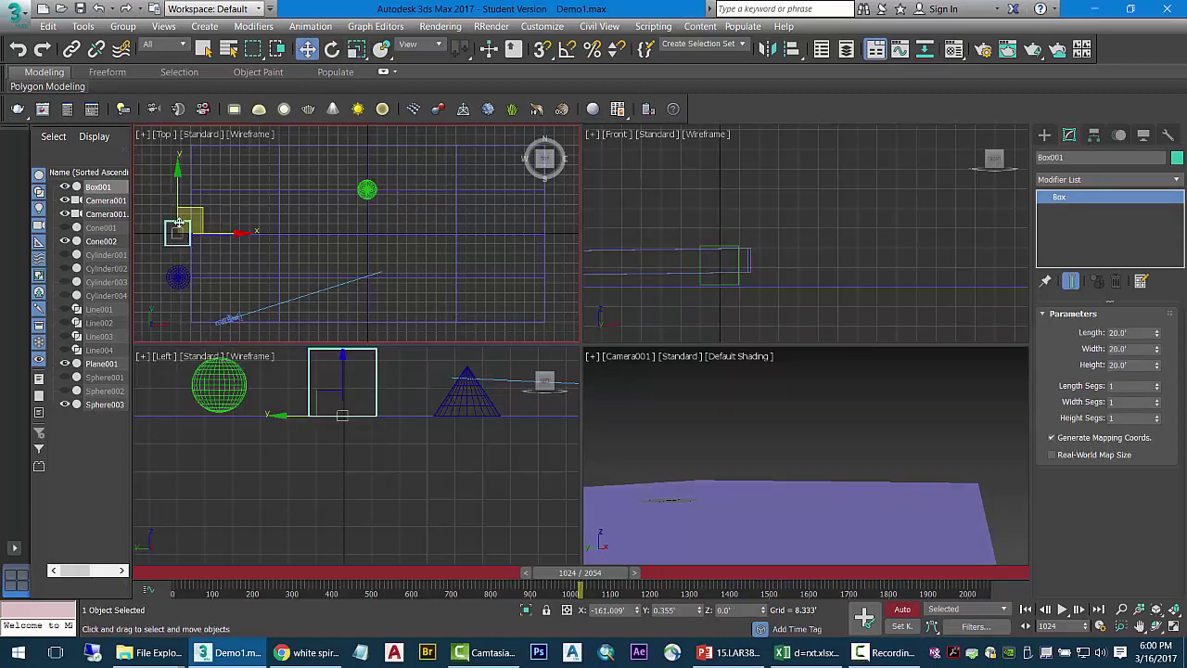
left_click_drag(195, 213, 578, 212)
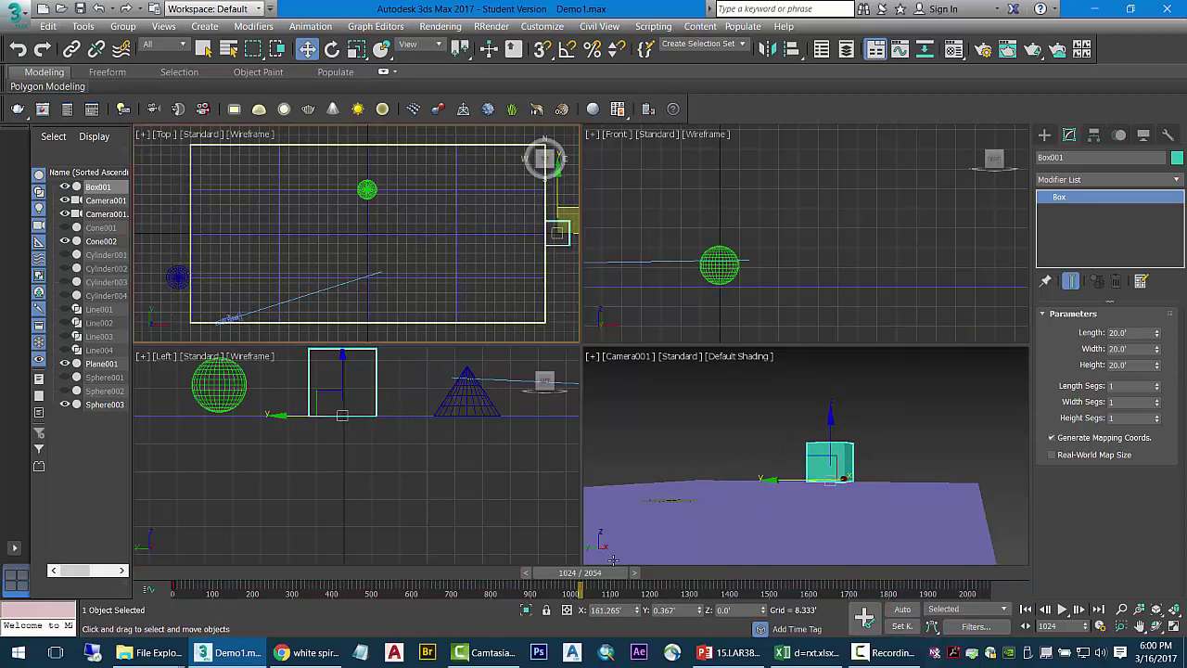
left_click_drag(602, 576, 90, 578)
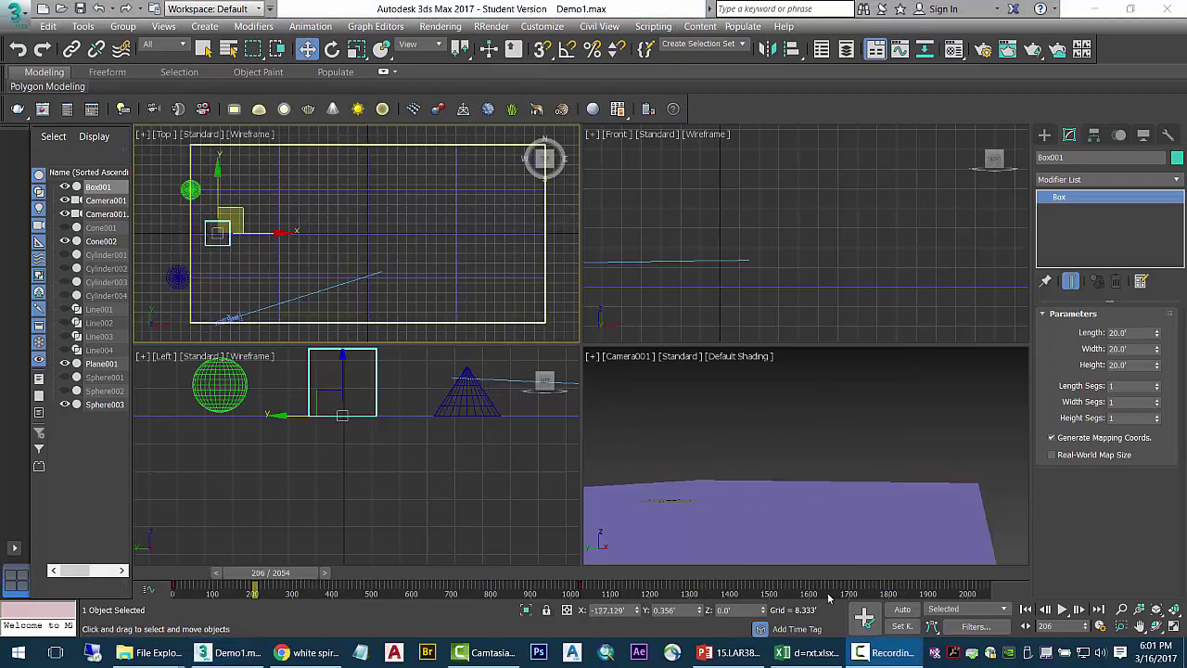
- Auto-key Cone002 to the plane's right edge at frame 206 and scrub to preview all three objects
left_click(902, 609)
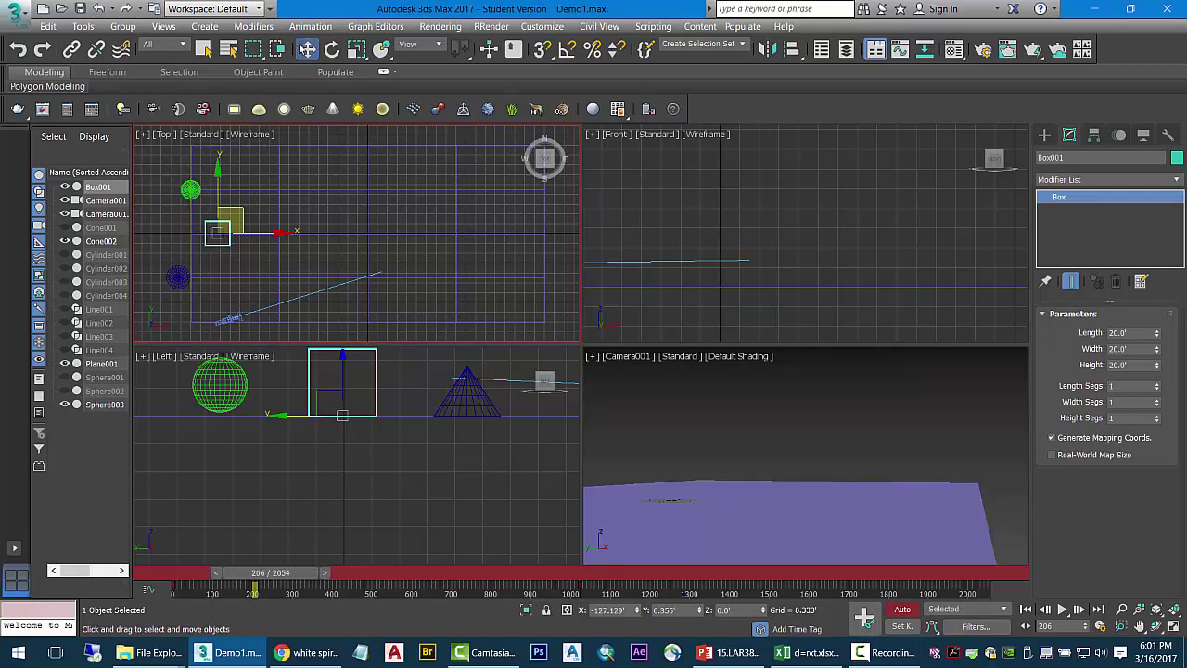
left_click(178, 277)
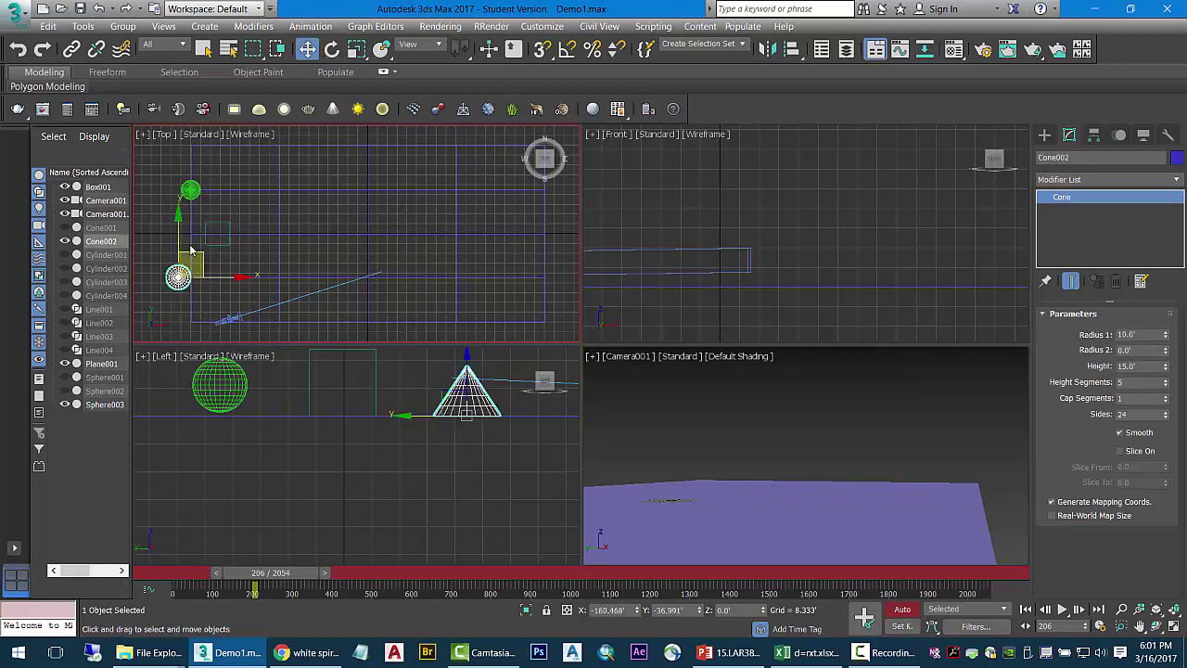
left_click_drag(180, 274, 569, 254)
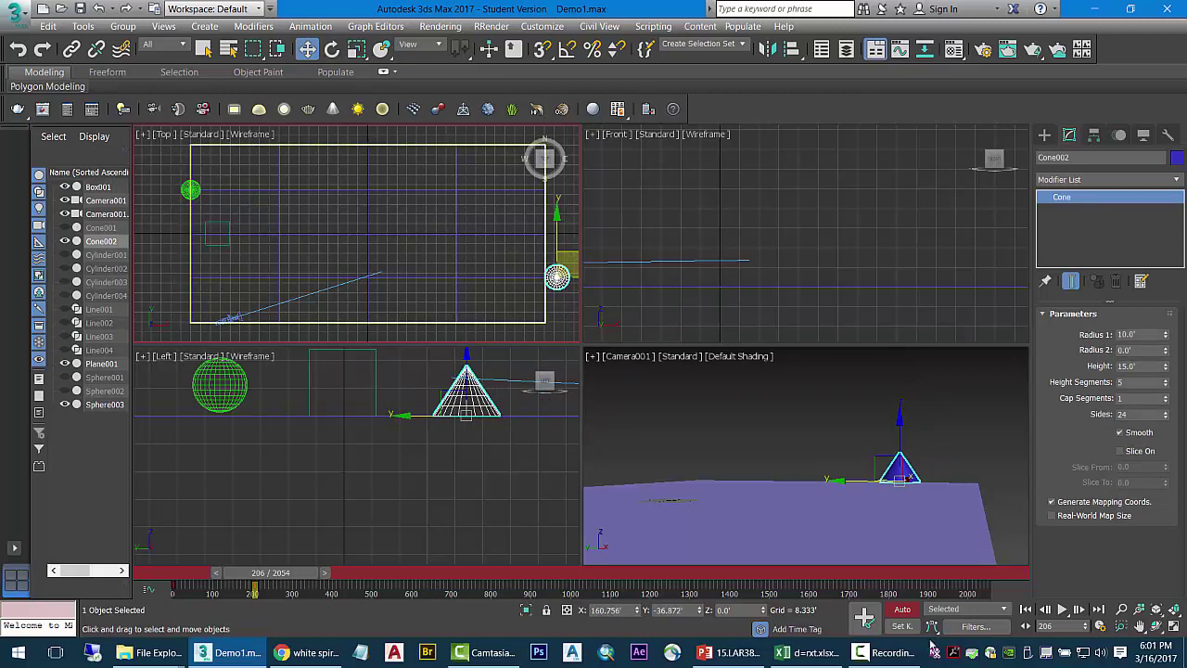
left_click_drag(298, 581, 983, 575)
key("w")
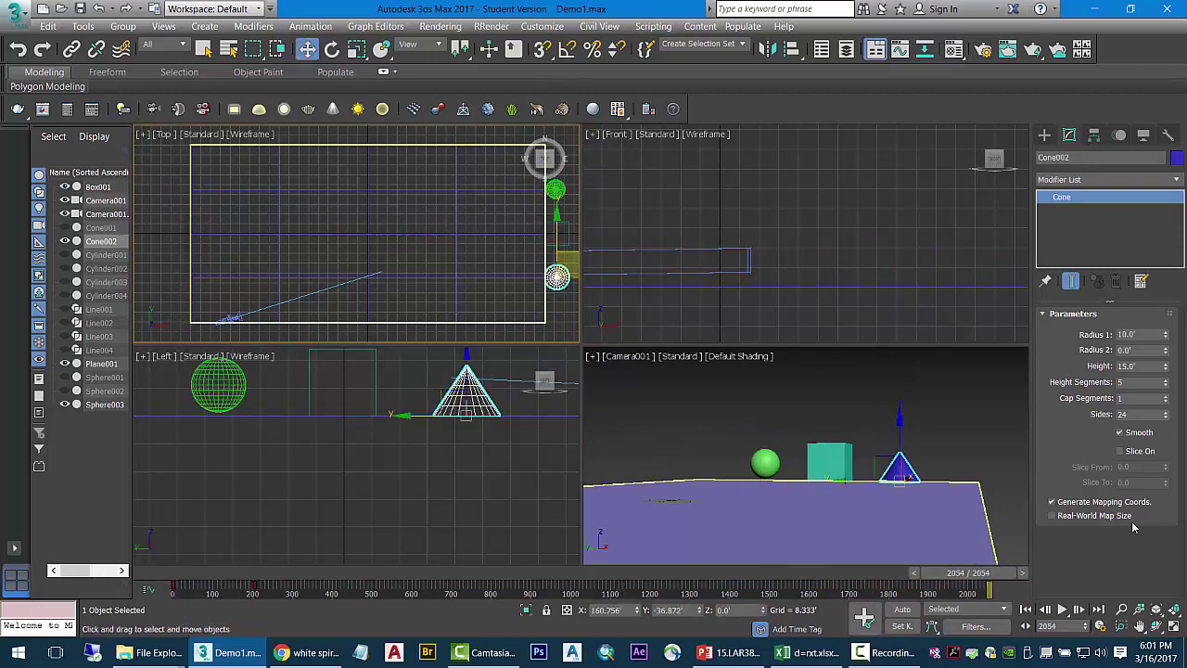
- Deselect the cone, make the Top viewport active and play the animation
left_click(741, 412)
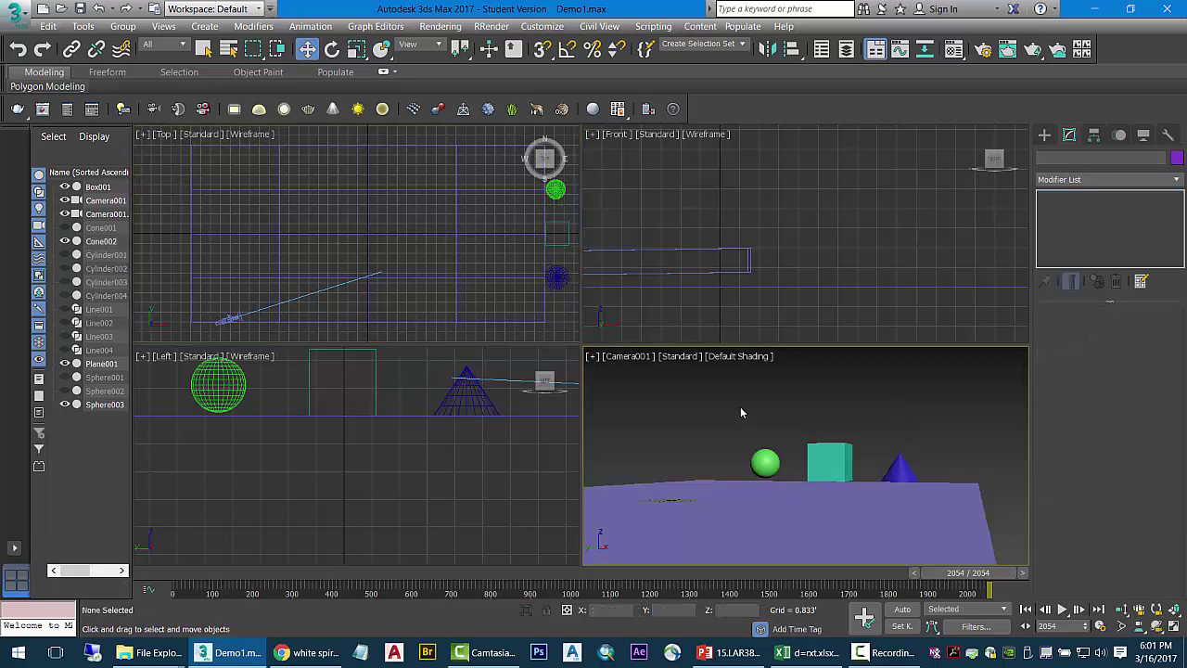
left_click(313, 255)
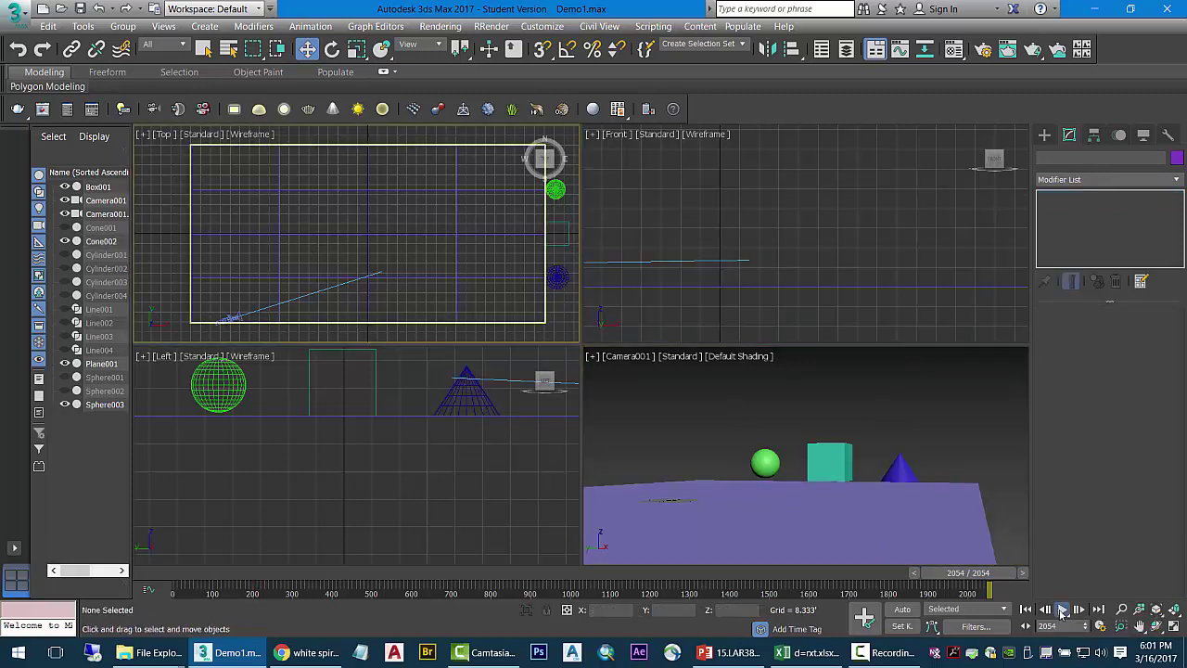
left_click(1062, 609)
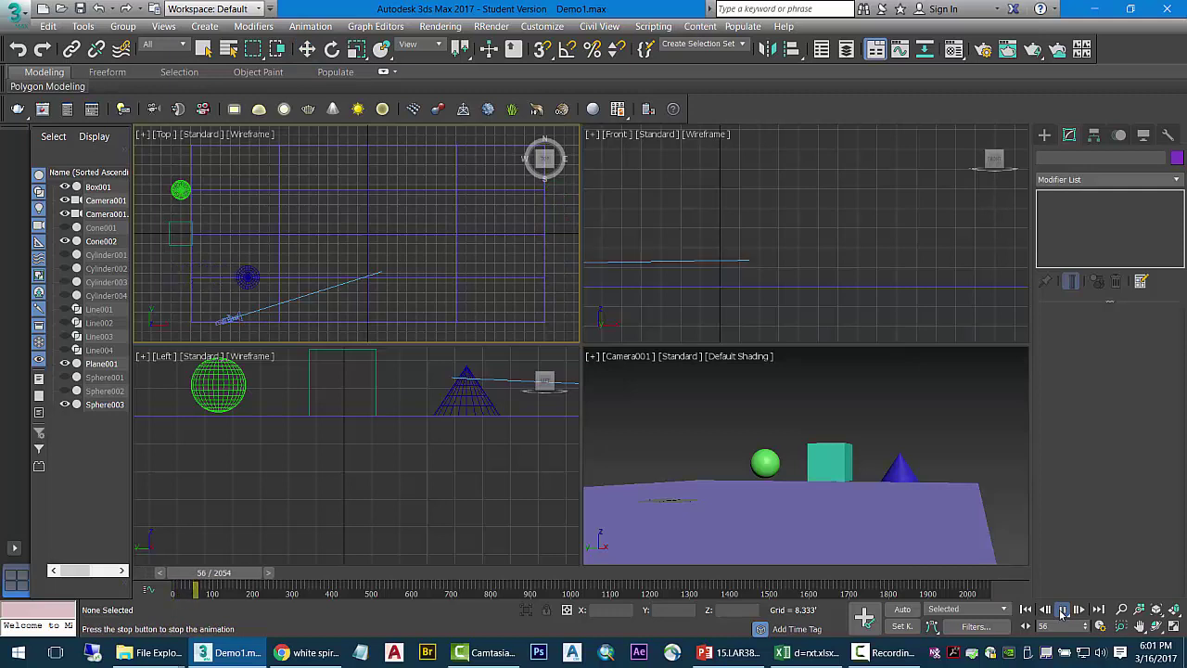